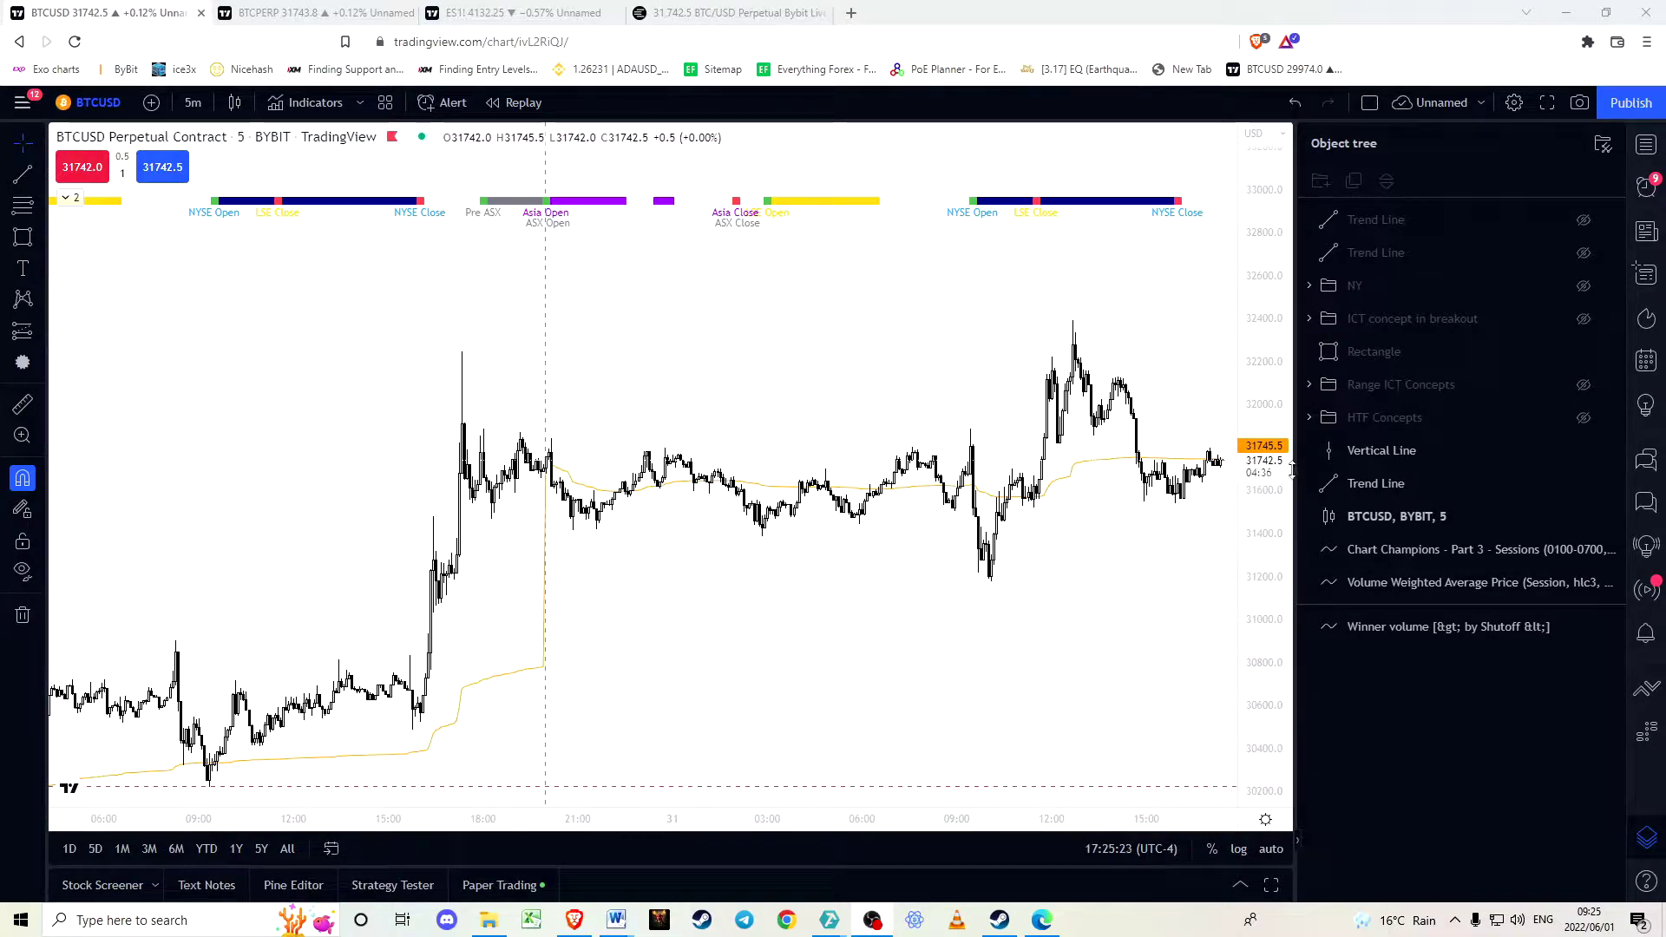
Step: Pan the 5-minute BTCUSD perpetual chart and bring up its interval dropdown
left_click_drag(1121, 534, 1079, 532)
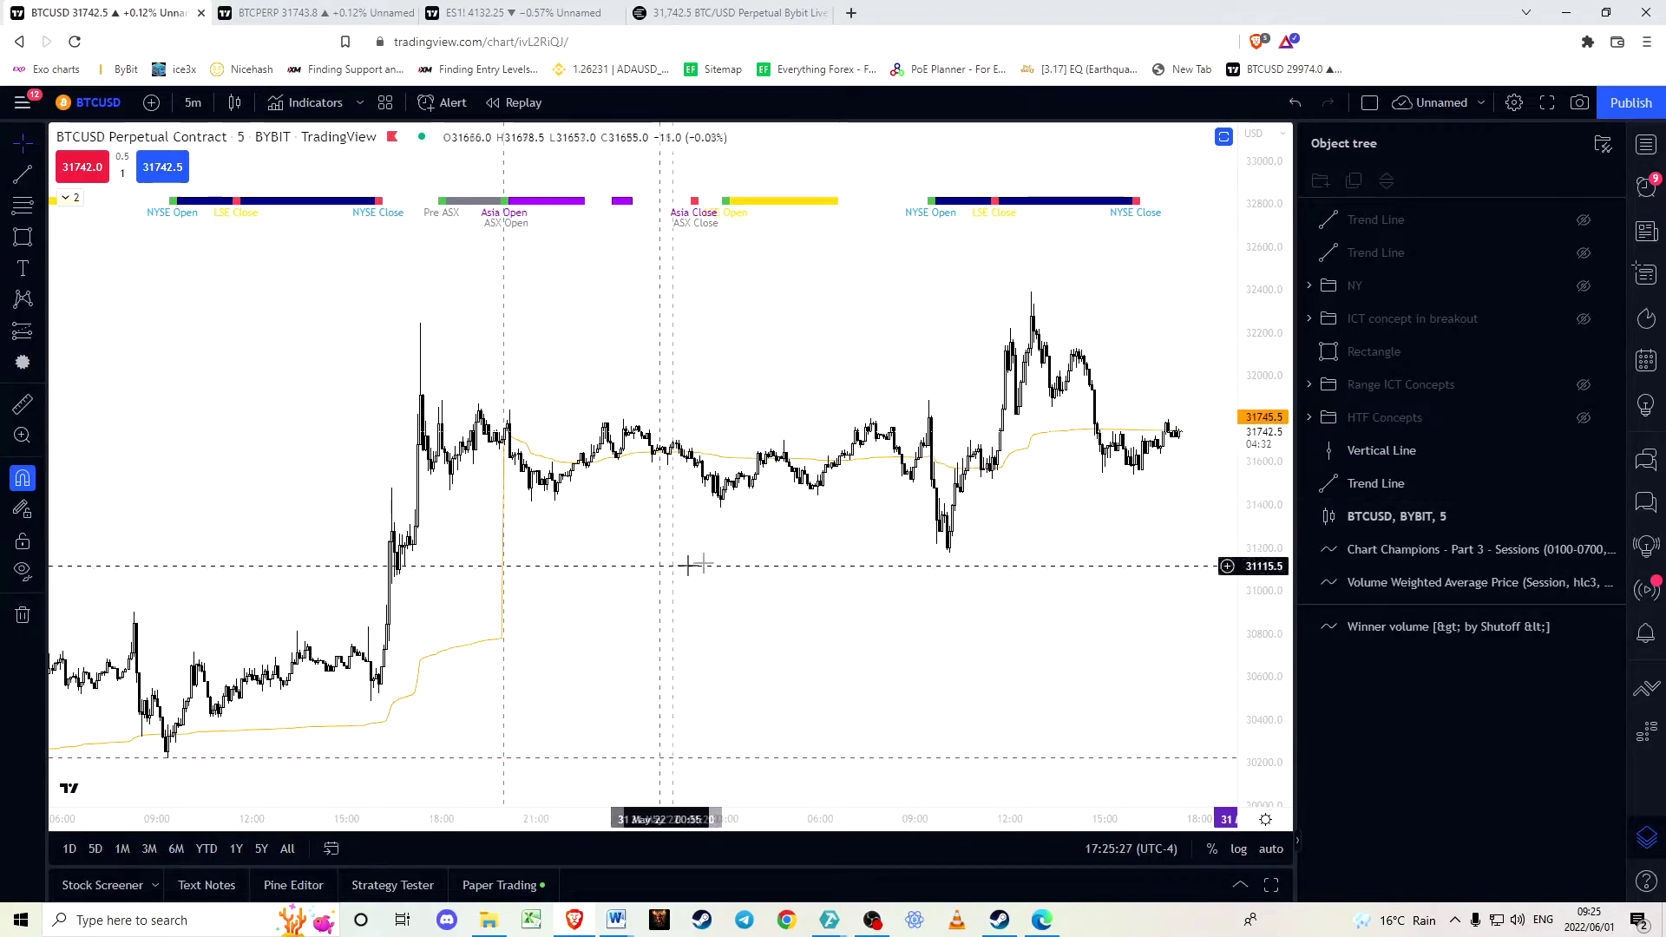
left_click(193, 103)
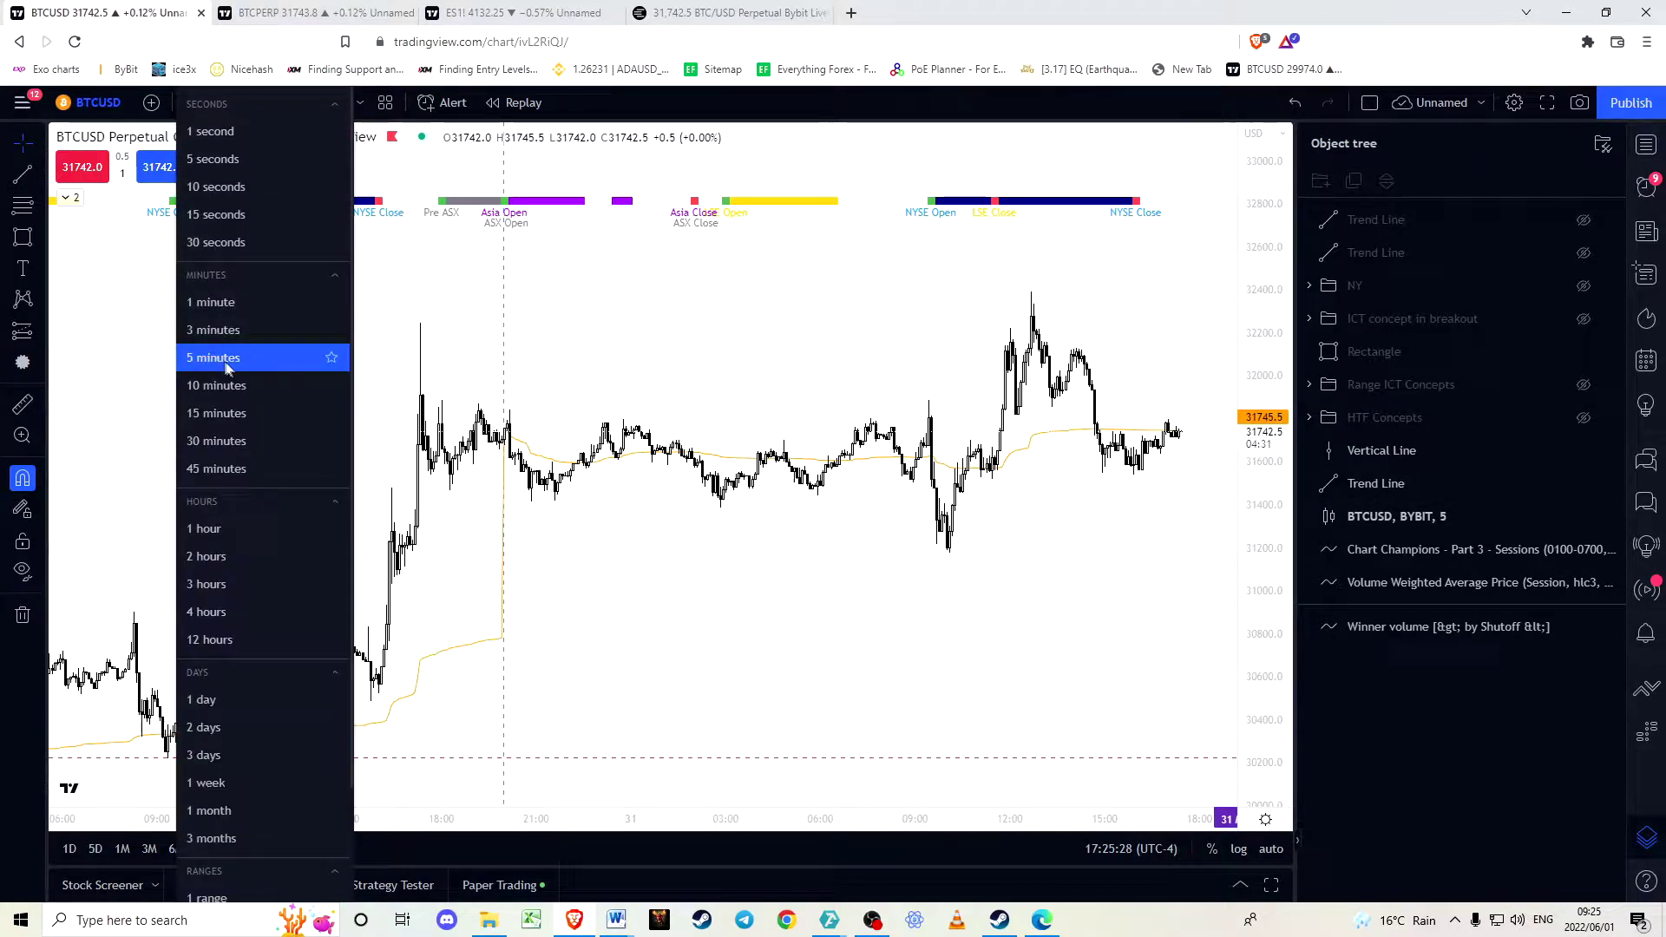
Step: Switch BTCUSD perpetual to the 15-minute interval and spread out the recent candles
left_click(251, 408)
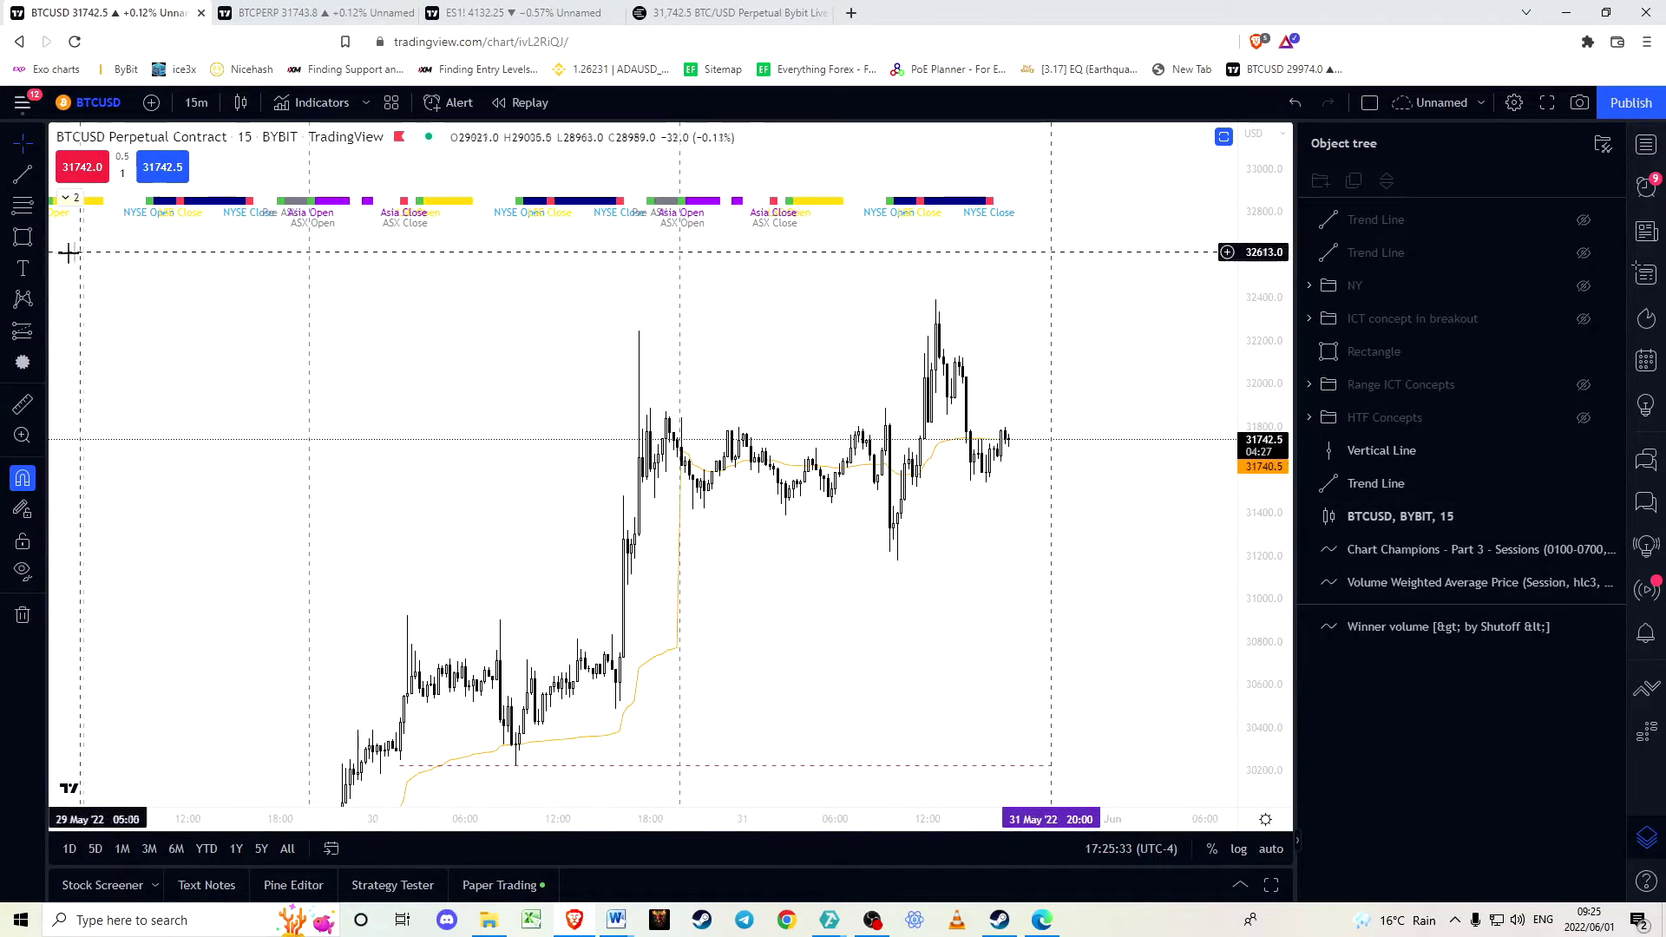
left_click_drag(763, 506, 740, 555)
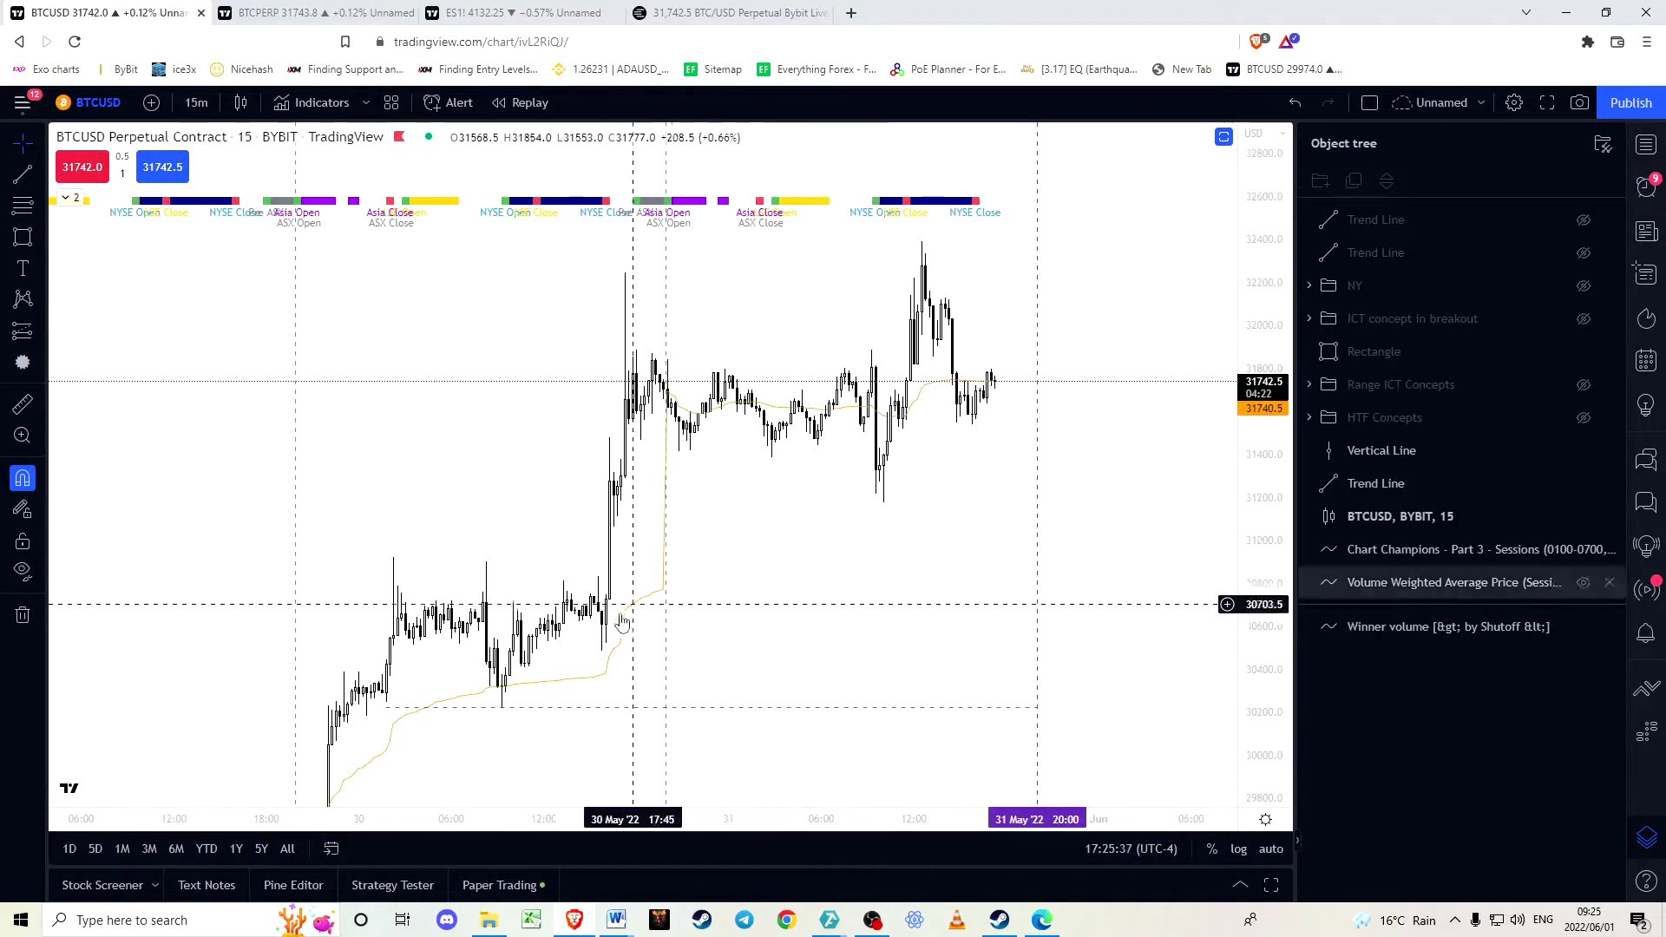
left_click_drag(848, 543, 799, 602)
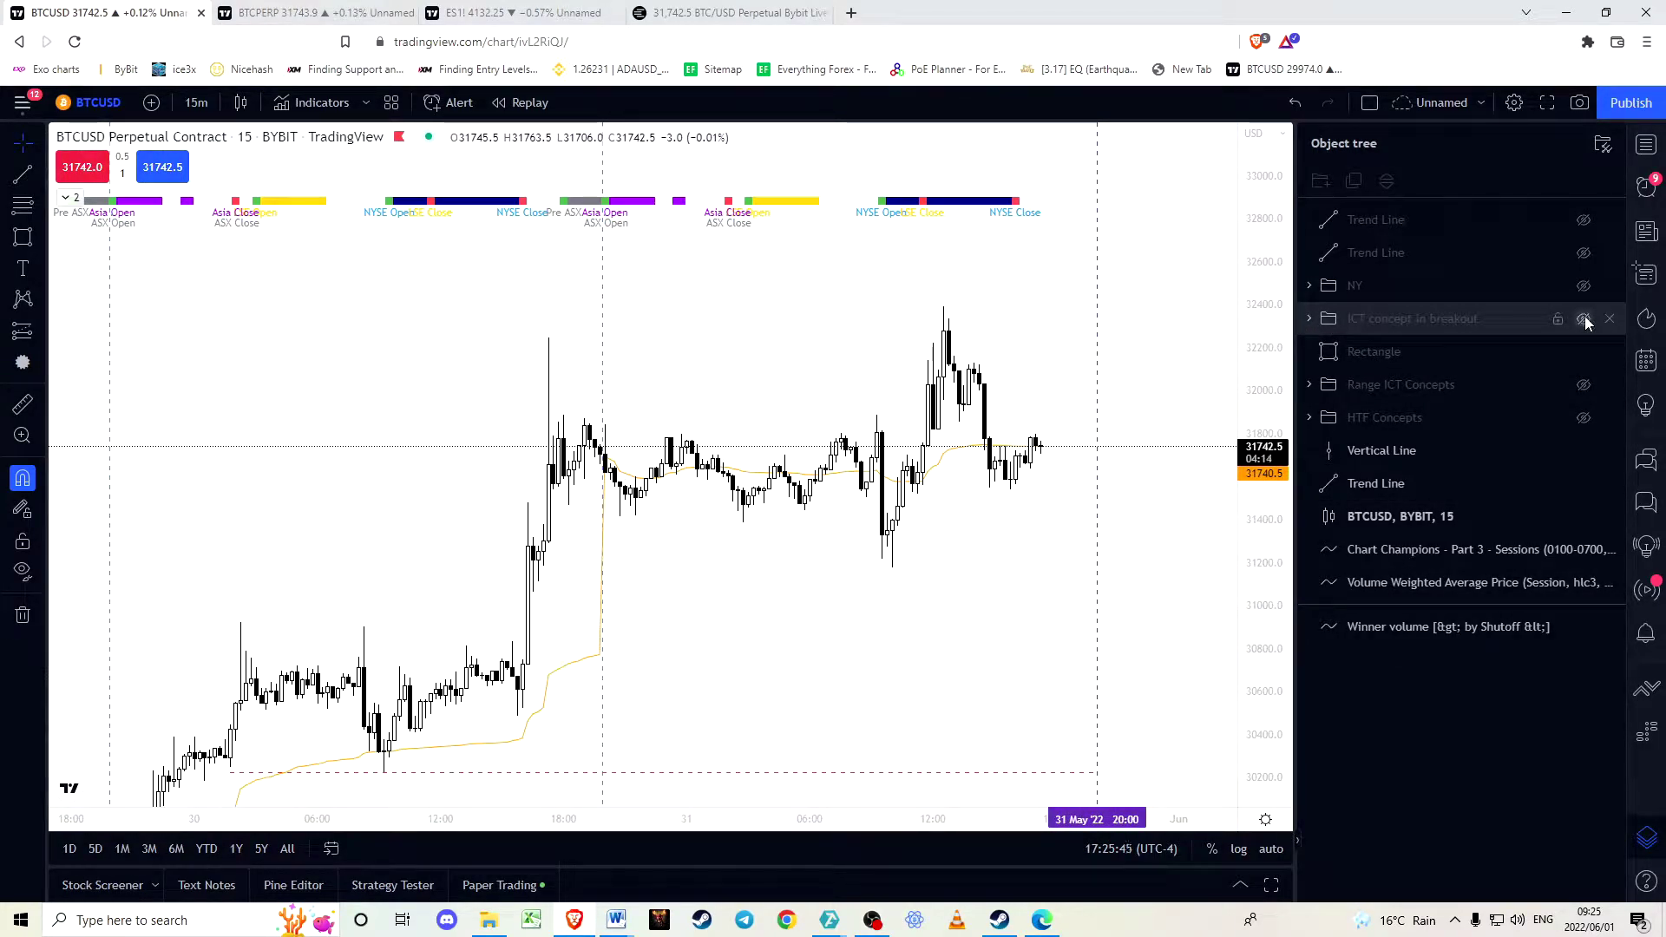
Step: Unhide the Range ICT Concepts folder and frame the range box, 0.5 level, REH, REL and SSL
left_click(1584, 384)
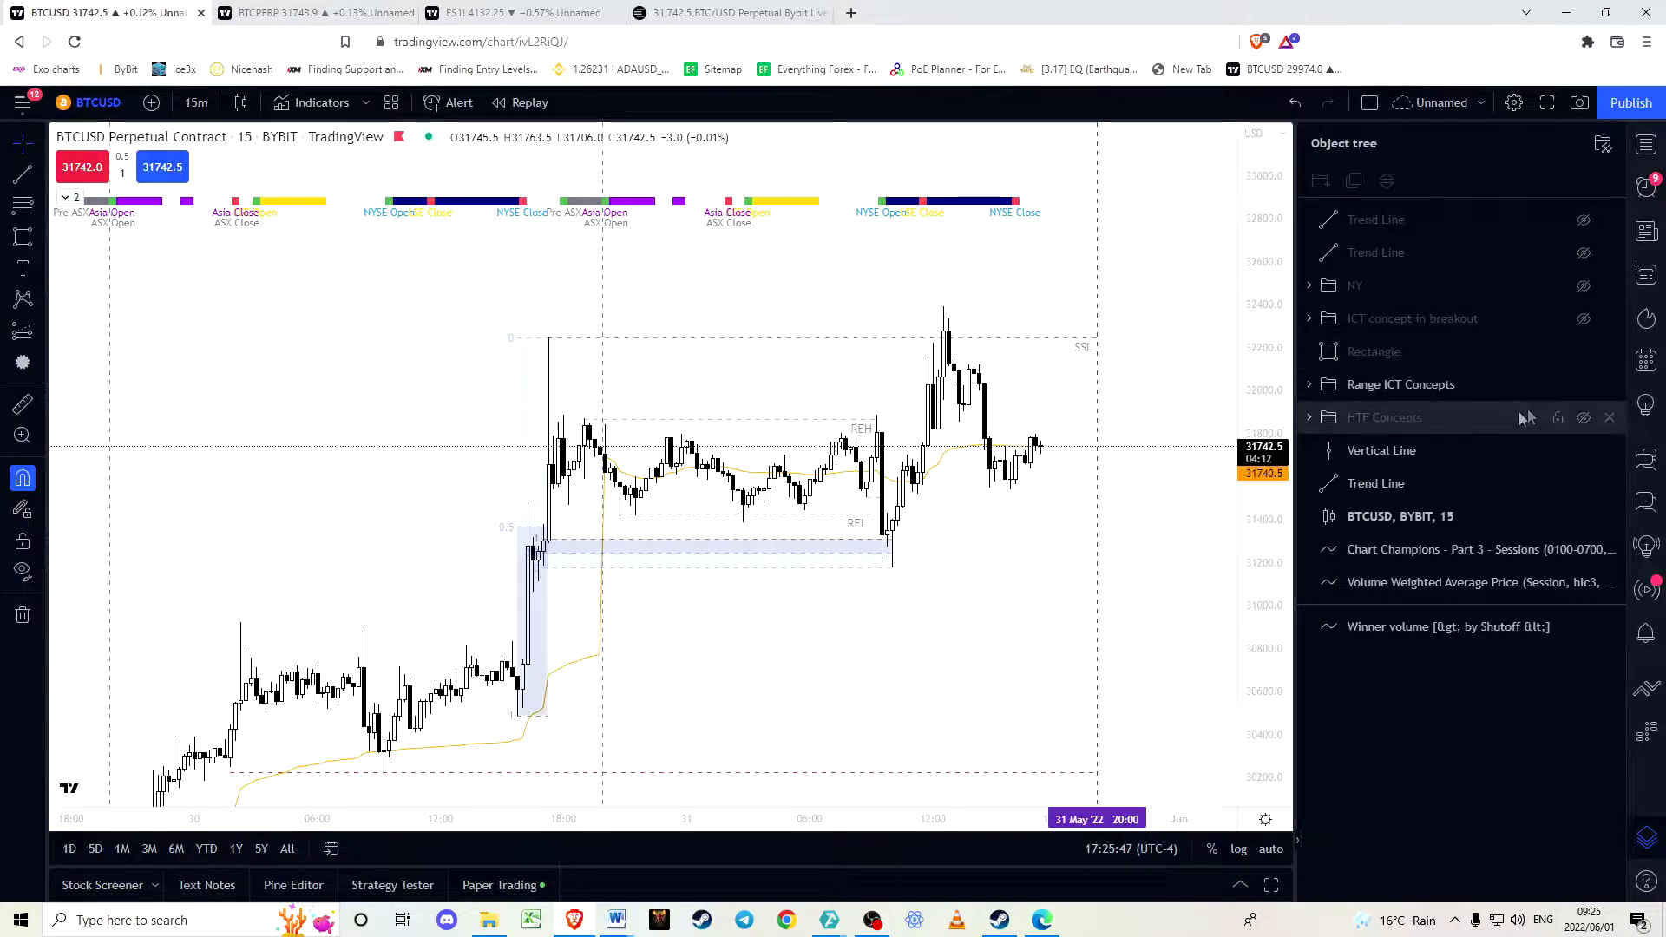
left_click_drag(919, 587, 1157, 477)
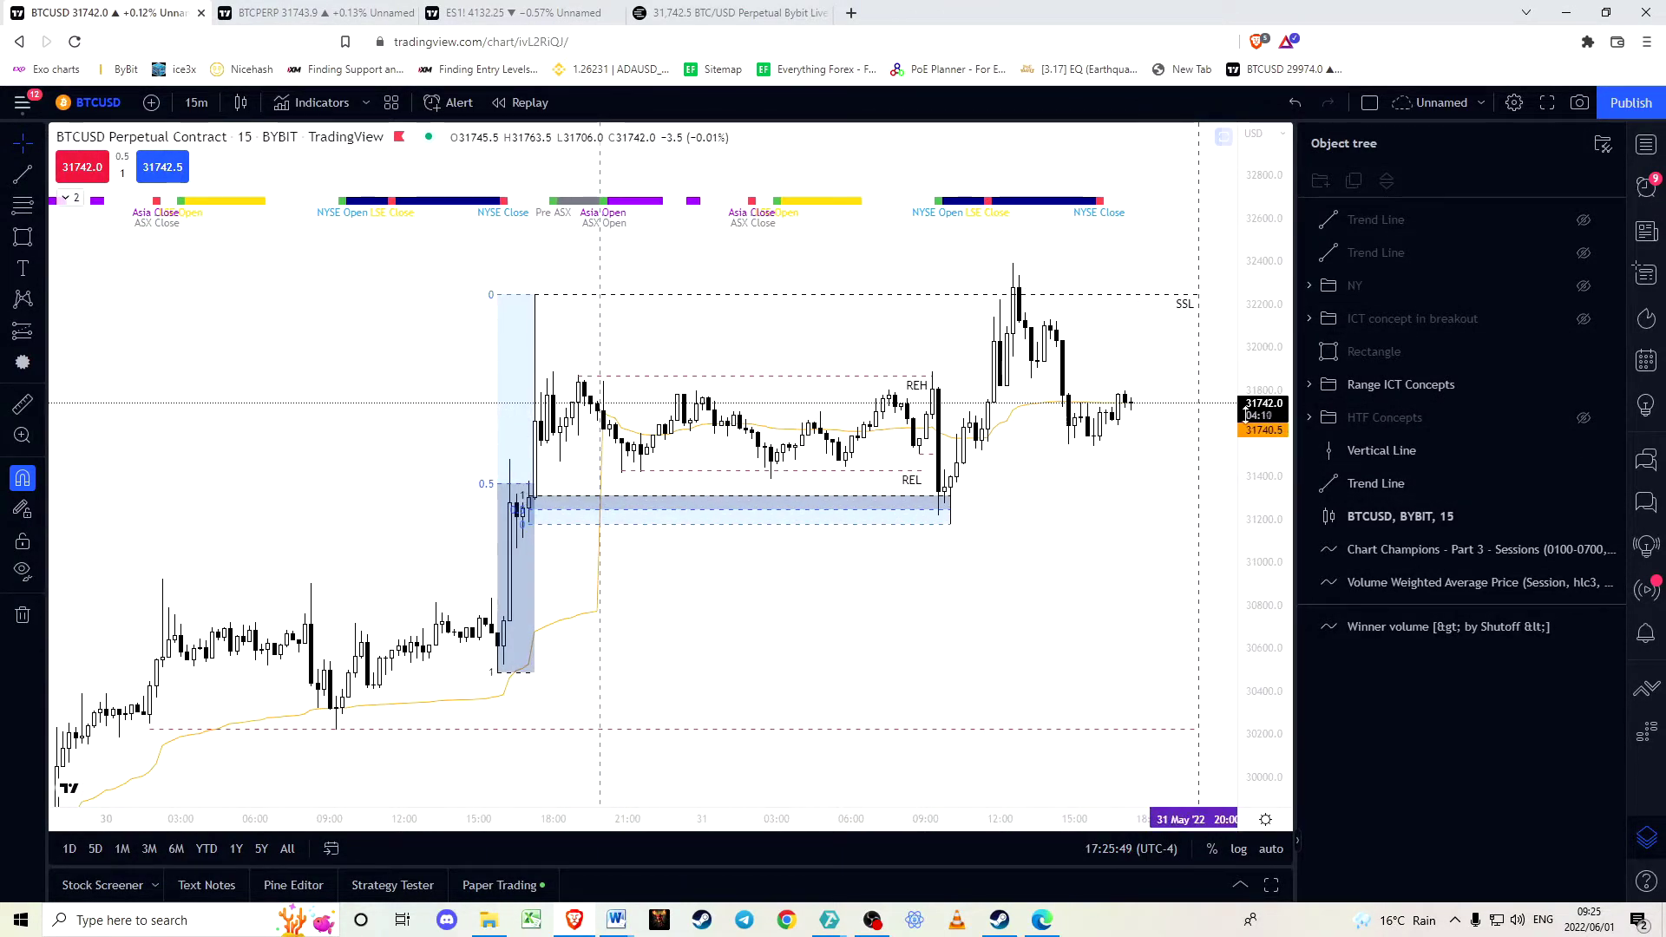
scroll(1097, 524, "down", 2)
scroll(1166, 503, "up", 3)
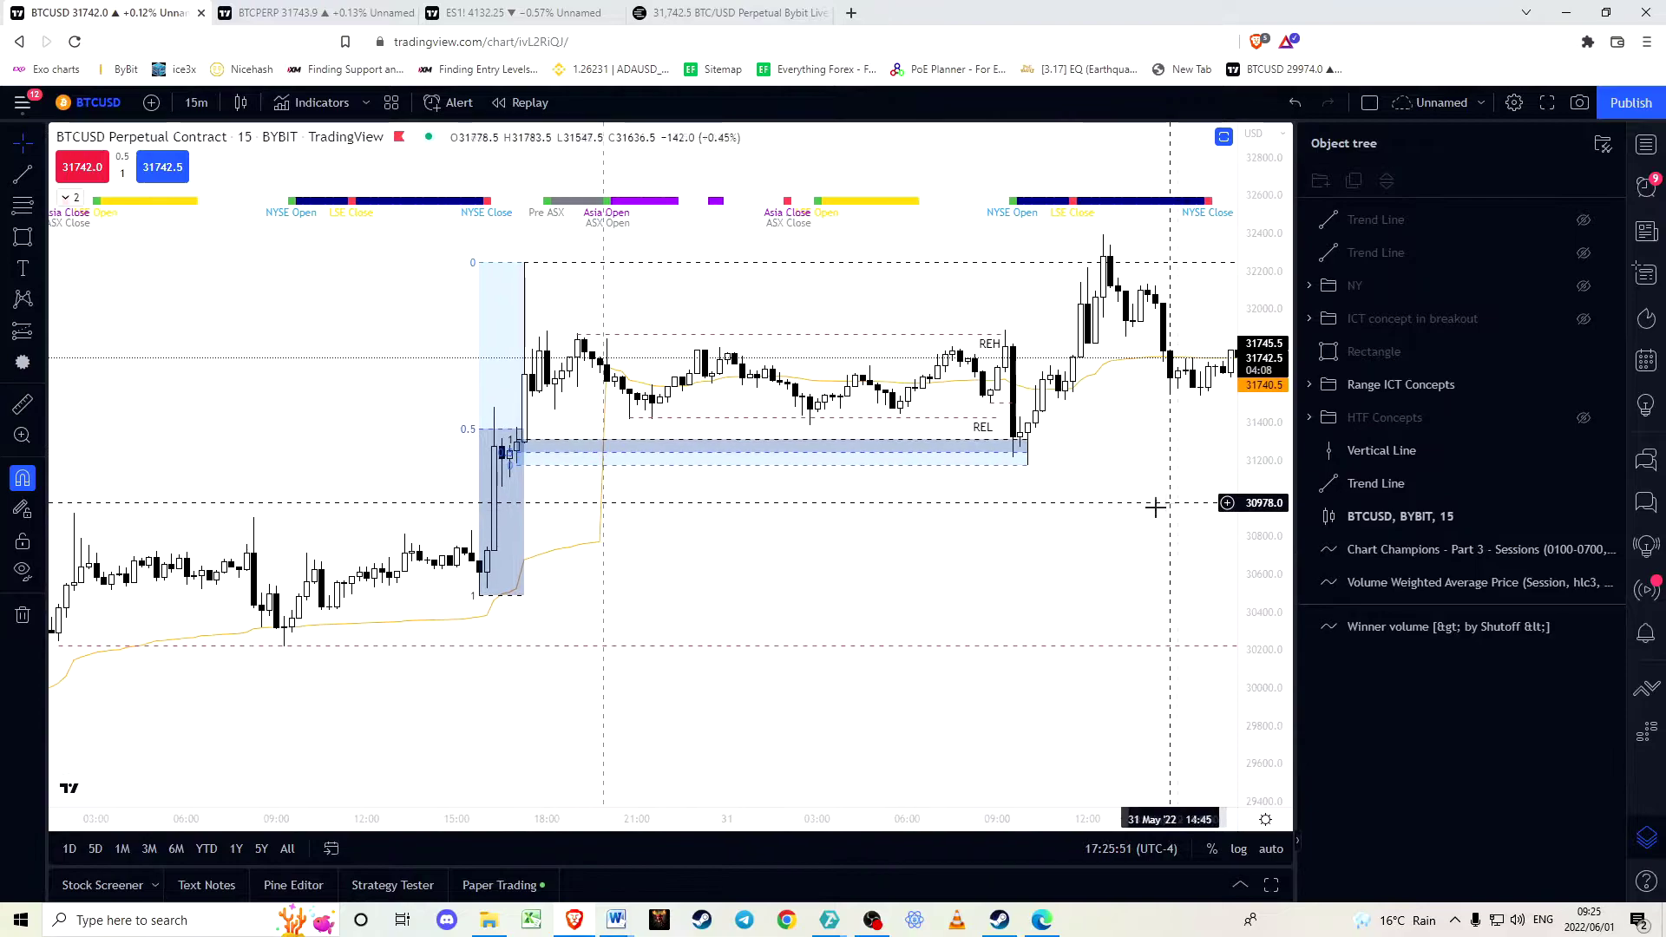
left_click_drag(1165, 503, 1056, 596)
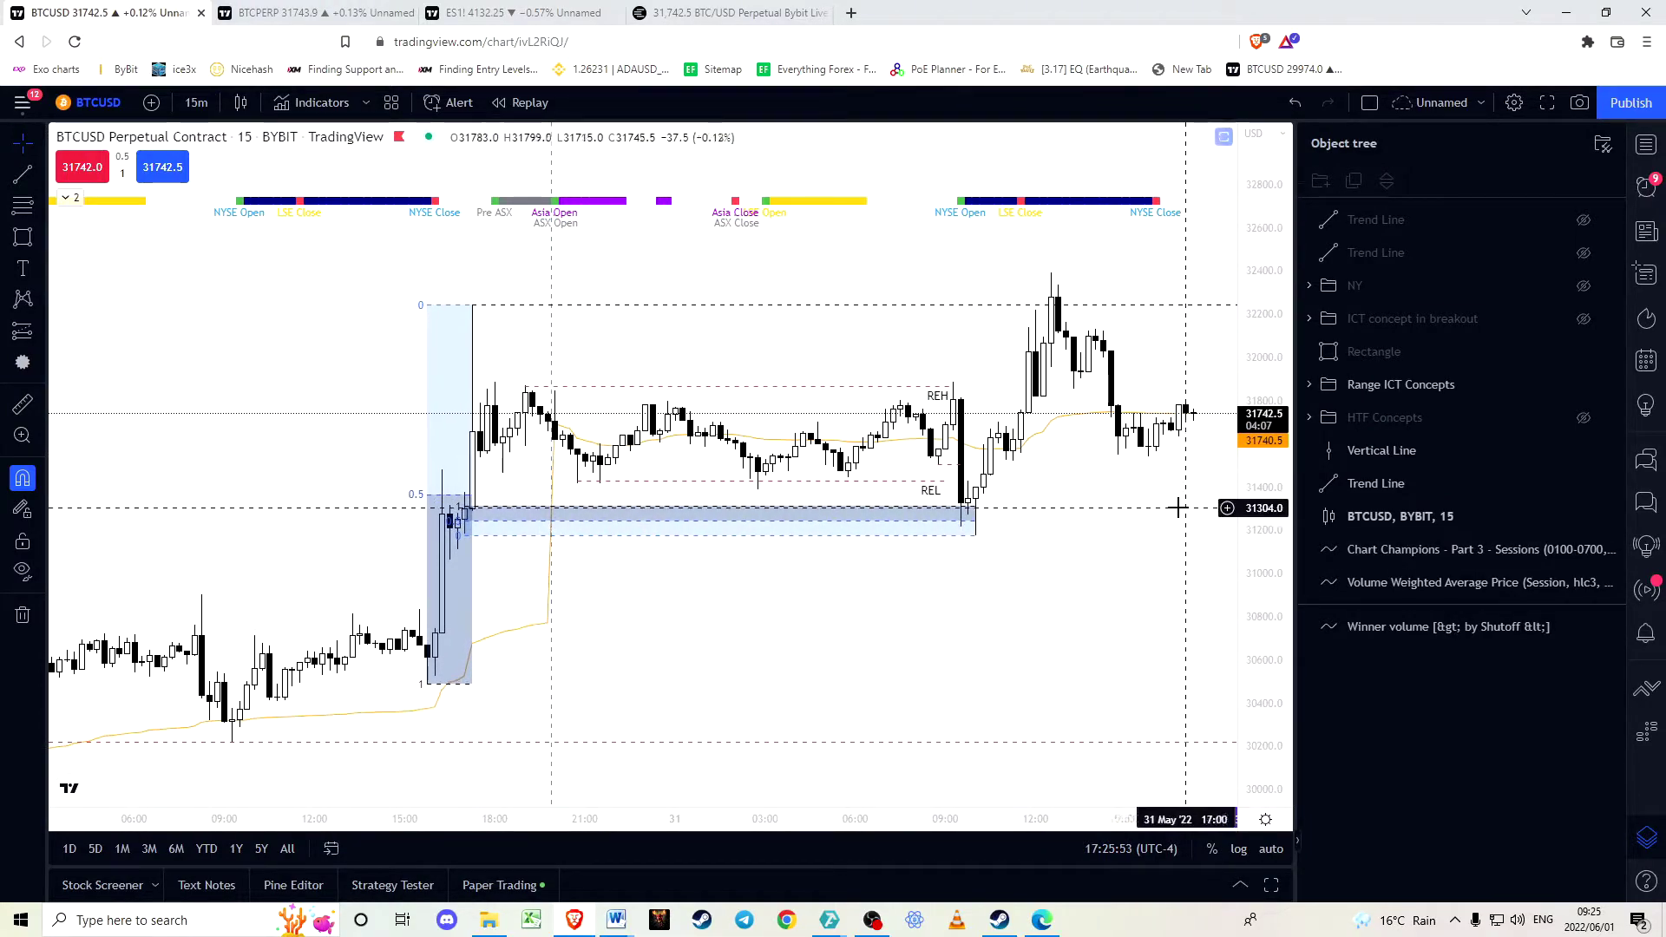
left_click_drag(1177, 507, 1138, 520)
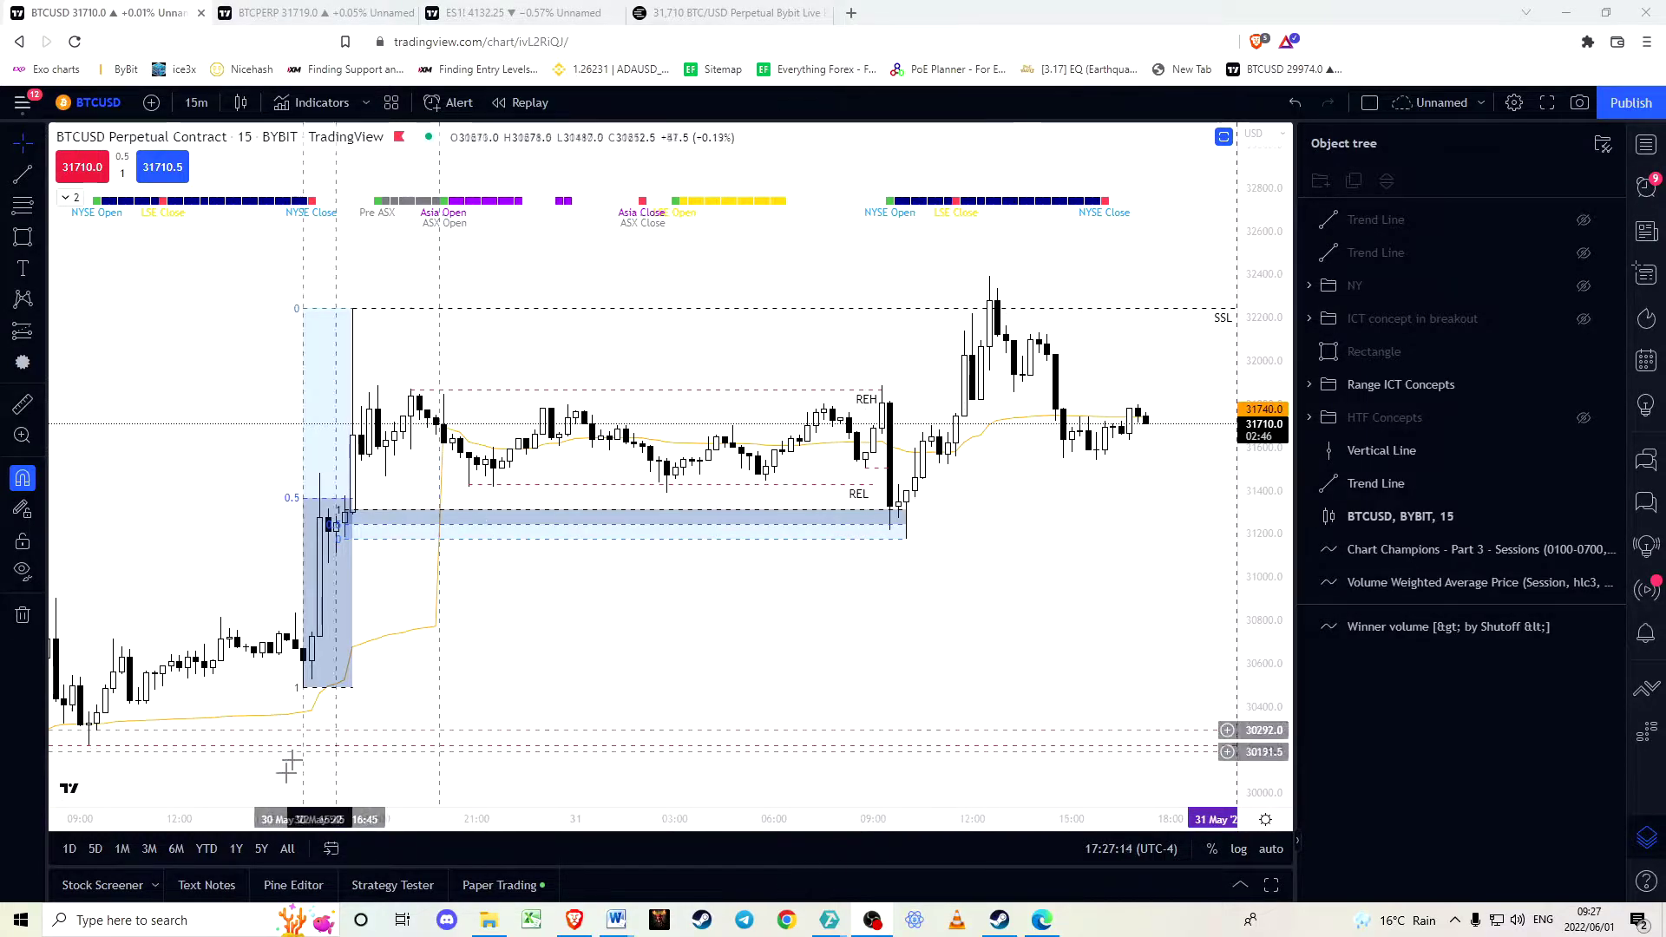
left_click(315, 502)
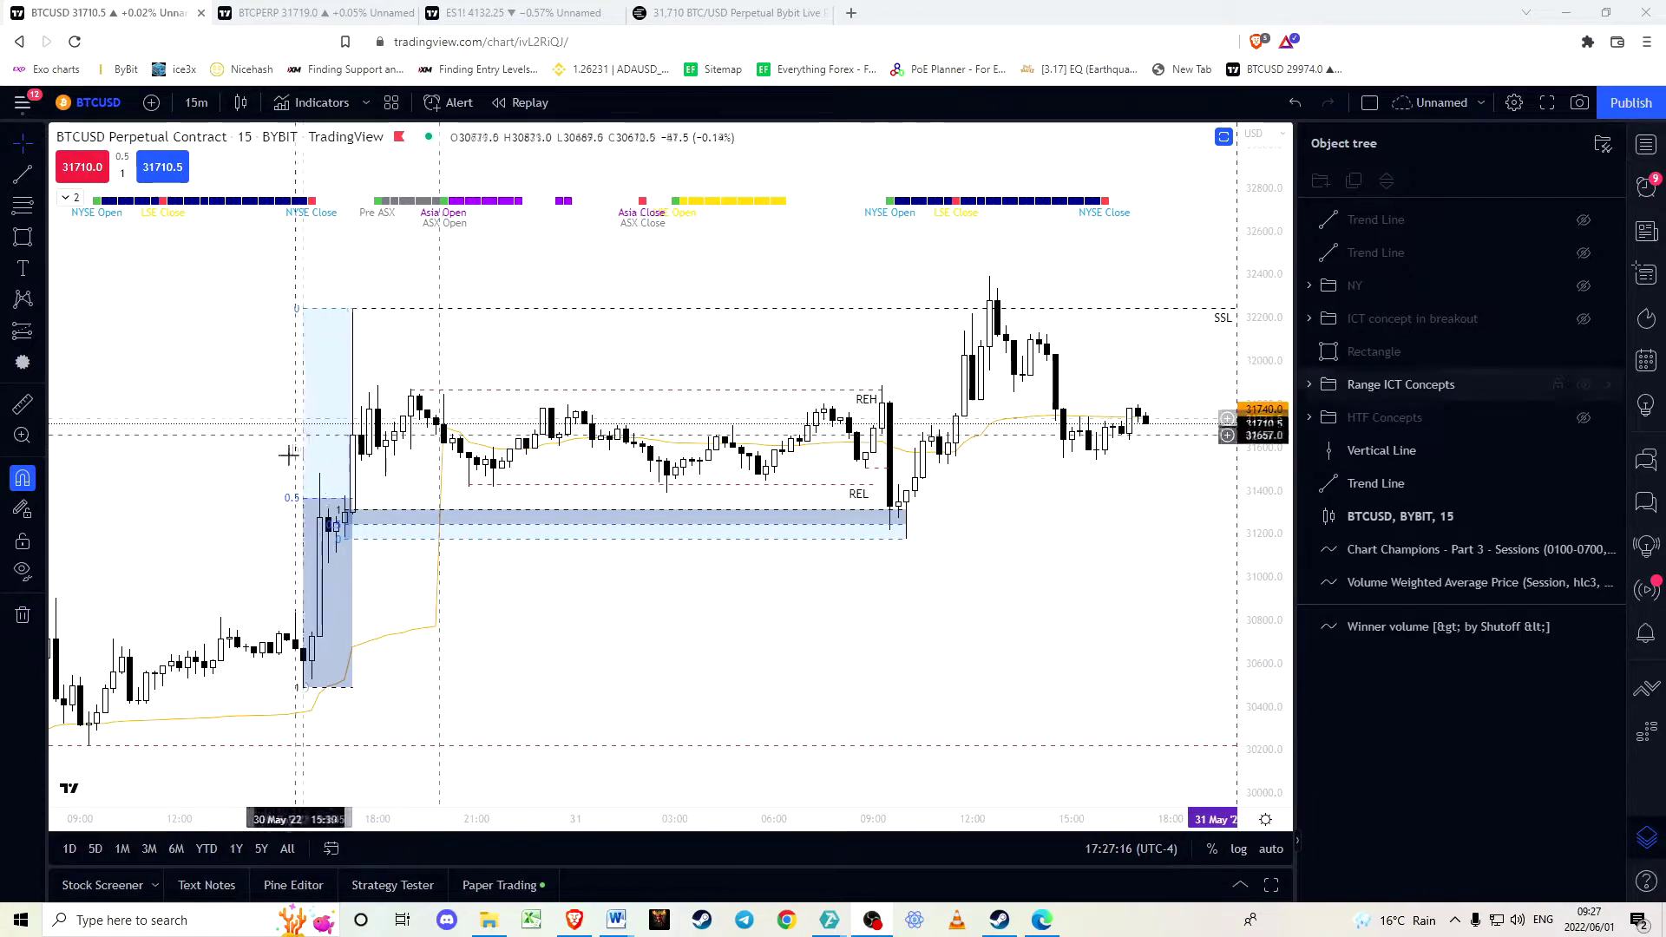
left_click(312, 684)
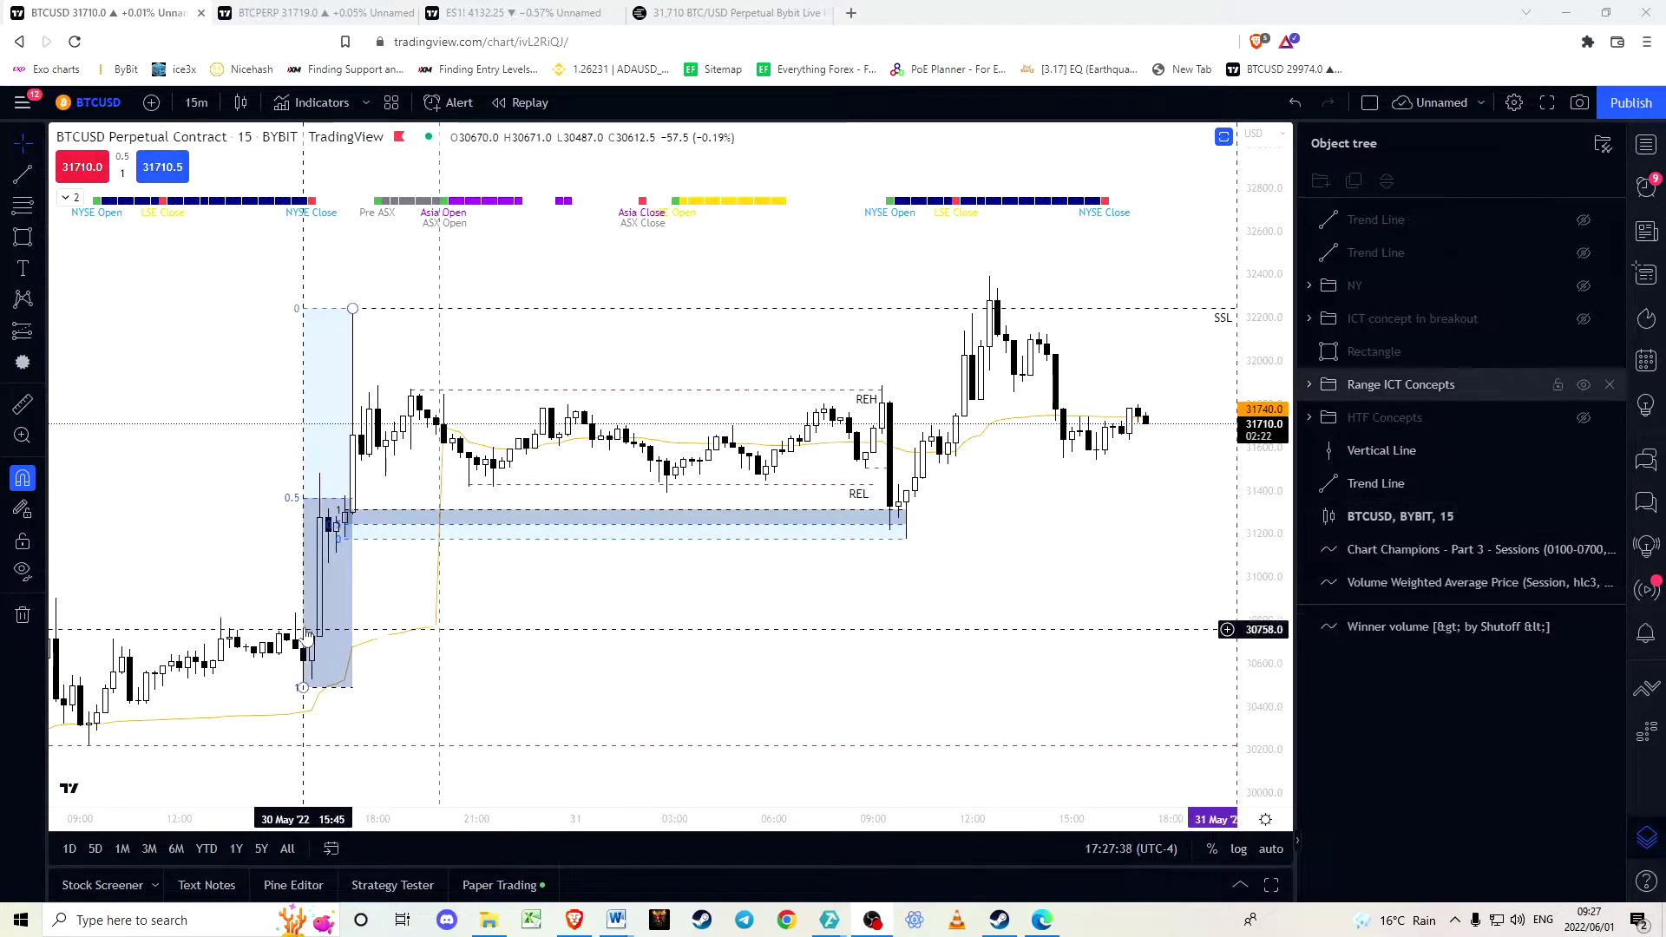
left_click(313, 691)
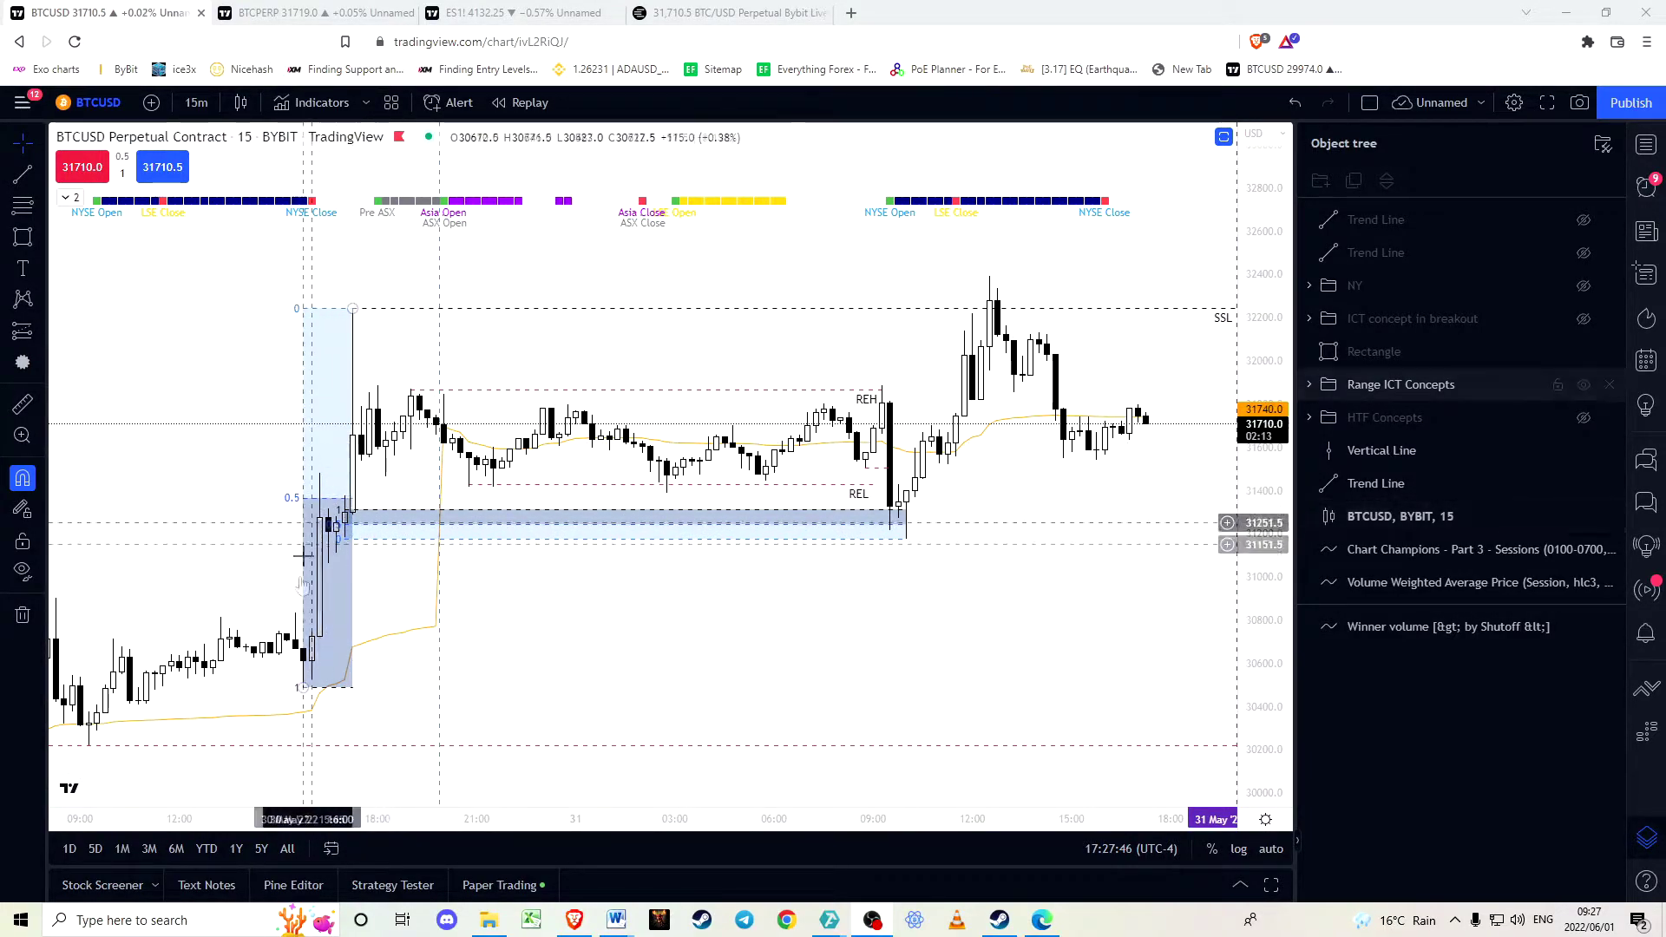
left_click_drag(487, 621, 466, 617)
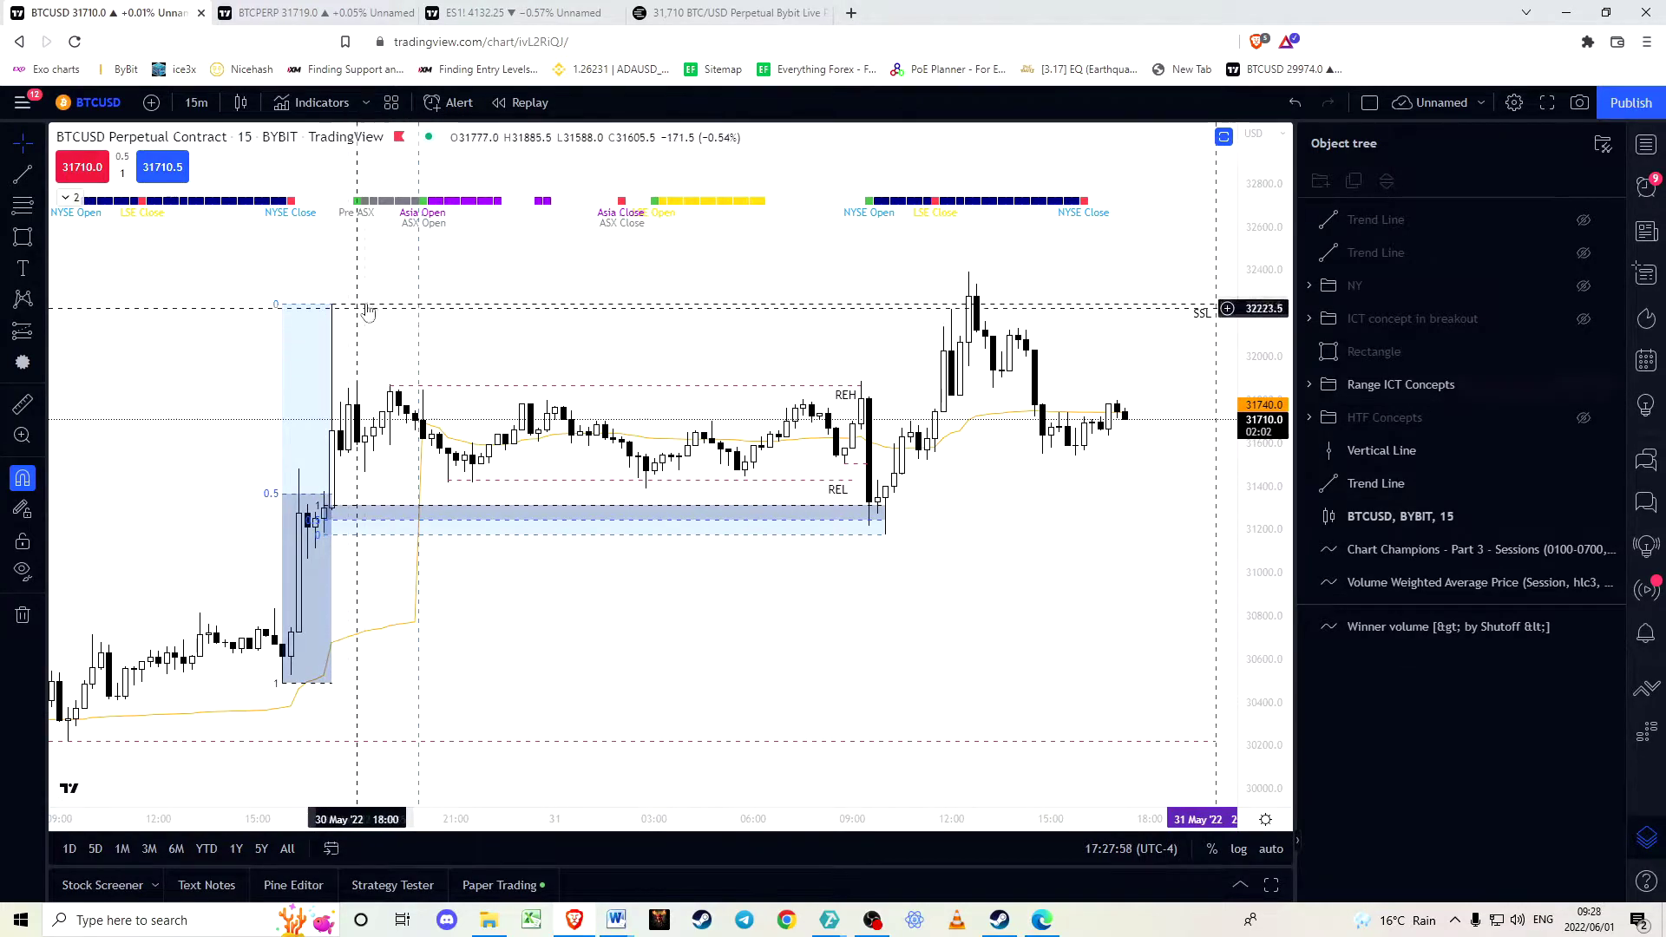
left_click_drag(346, 280, 354, 244)
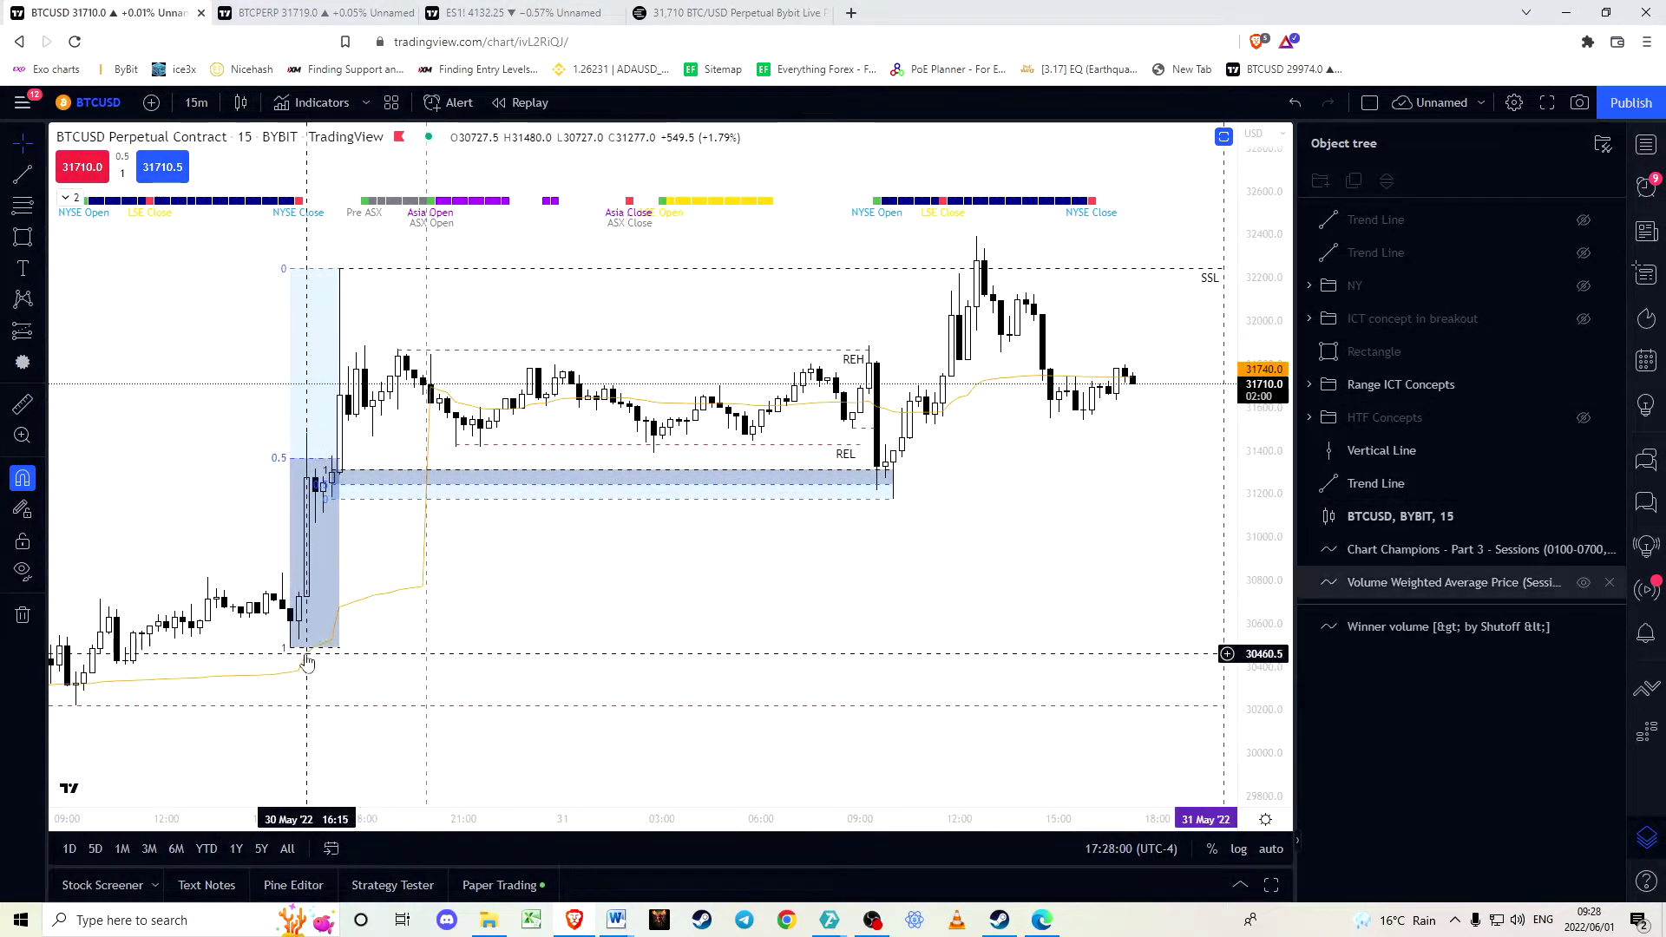
left_click_drag(463, 651, 472, 665)
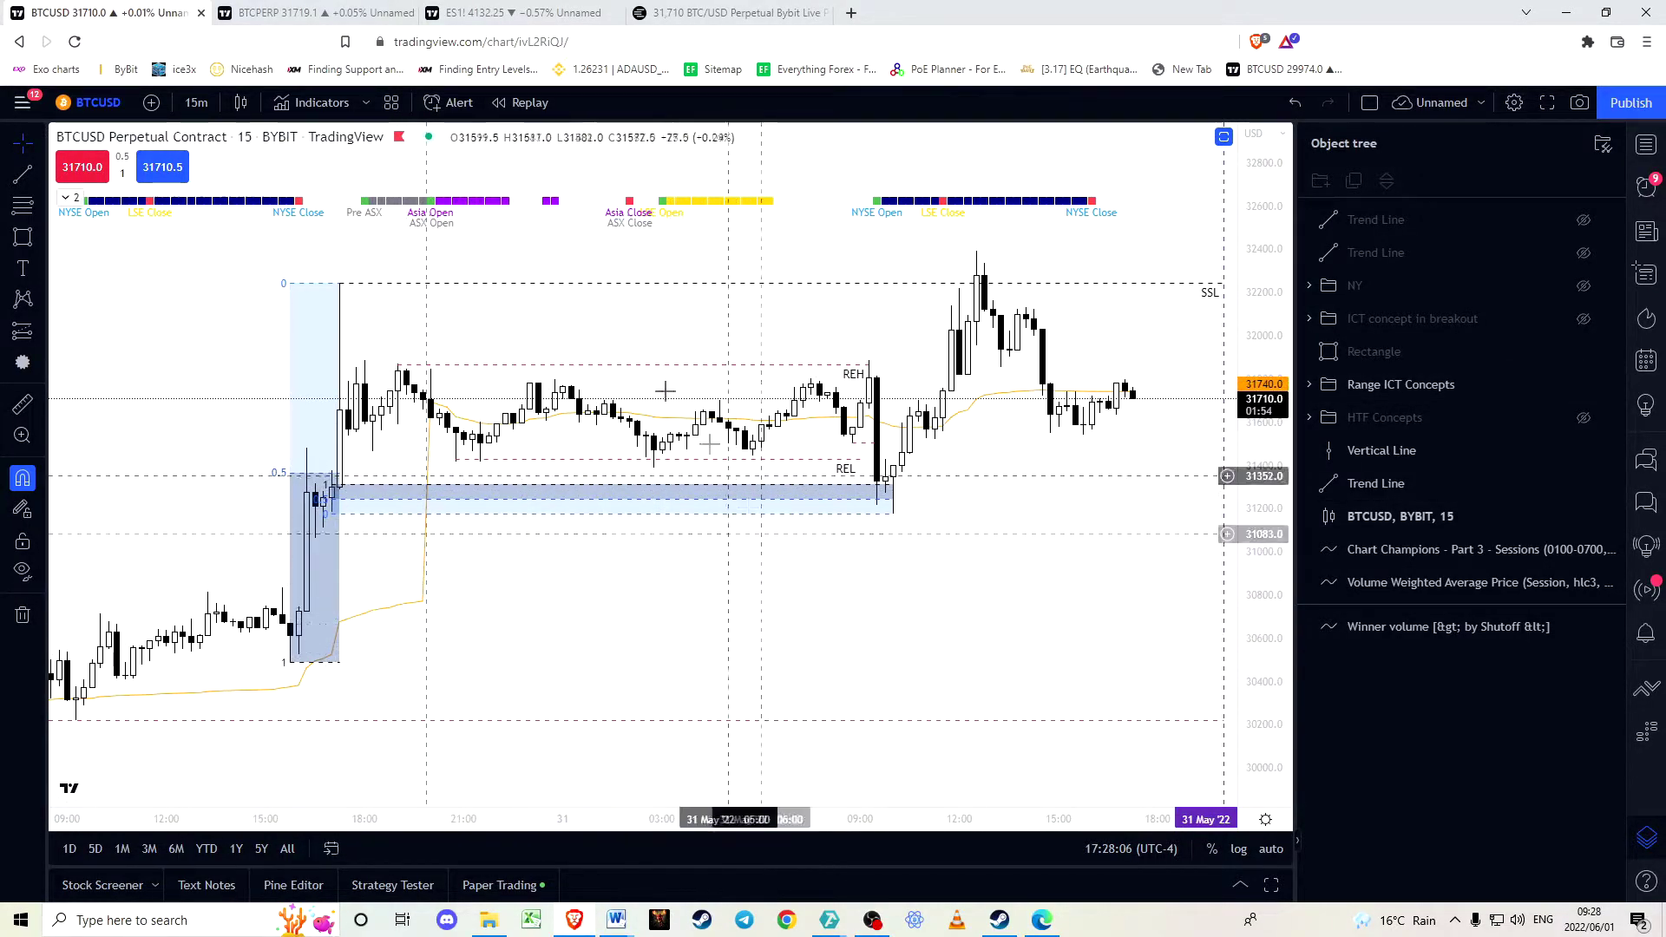
left_click_drag(480, 576, 558, 548)
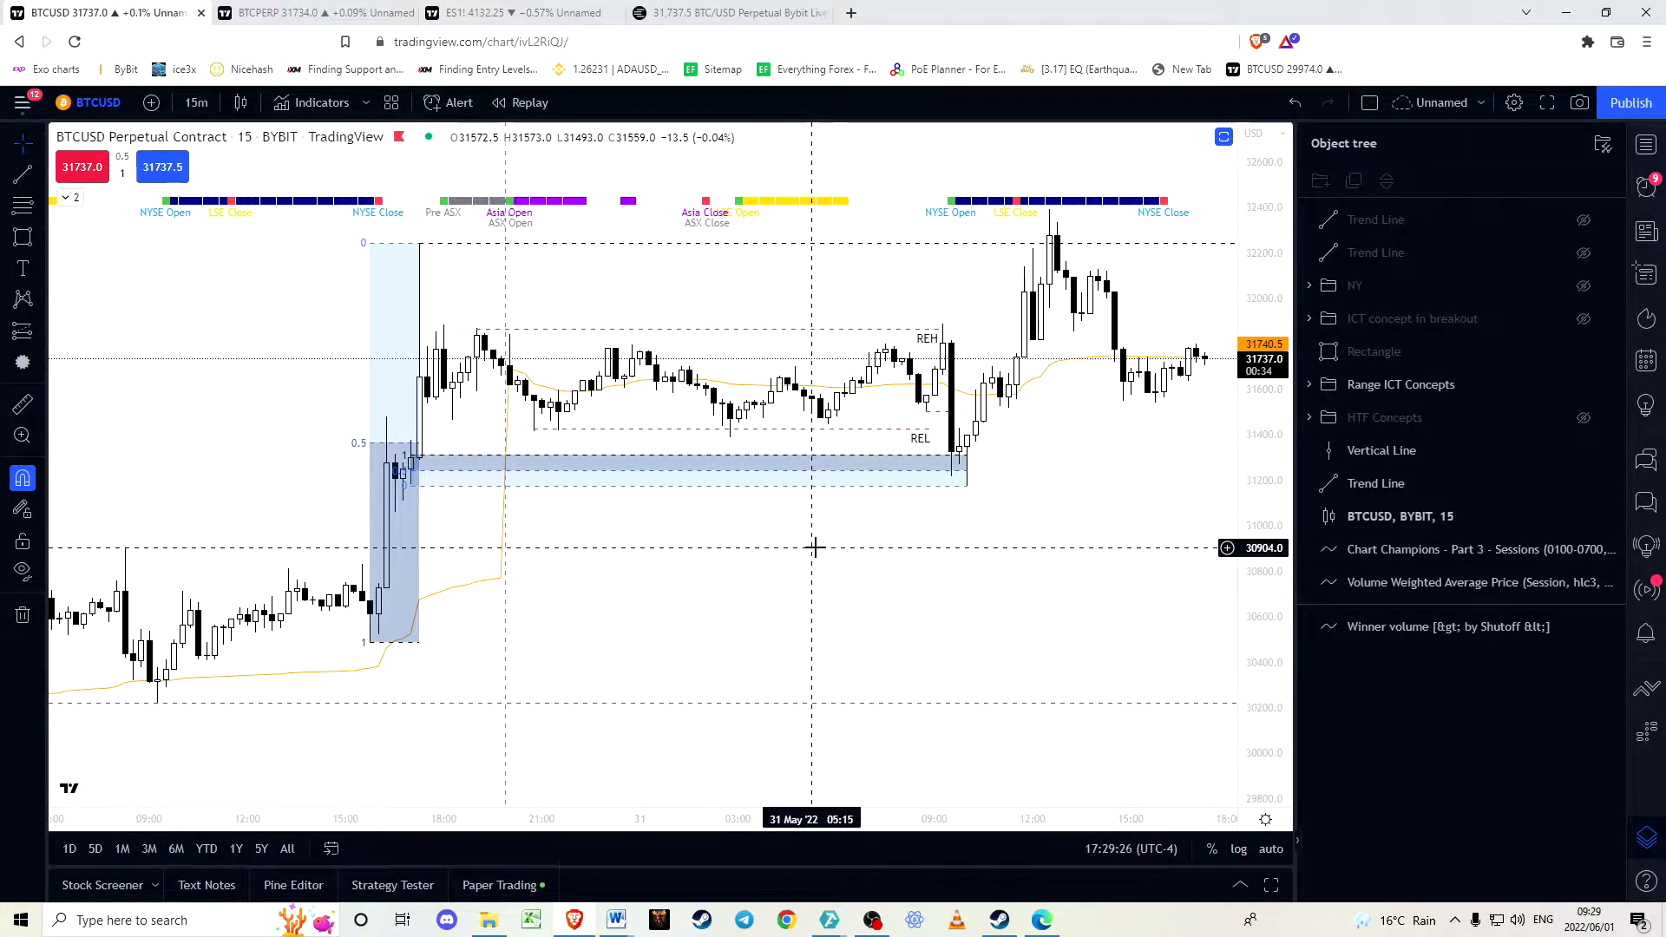
Step: Check the blue range rectangle, zoom around it, and show the 15m interval list
left_click_drag(773, 565, 800, 564)
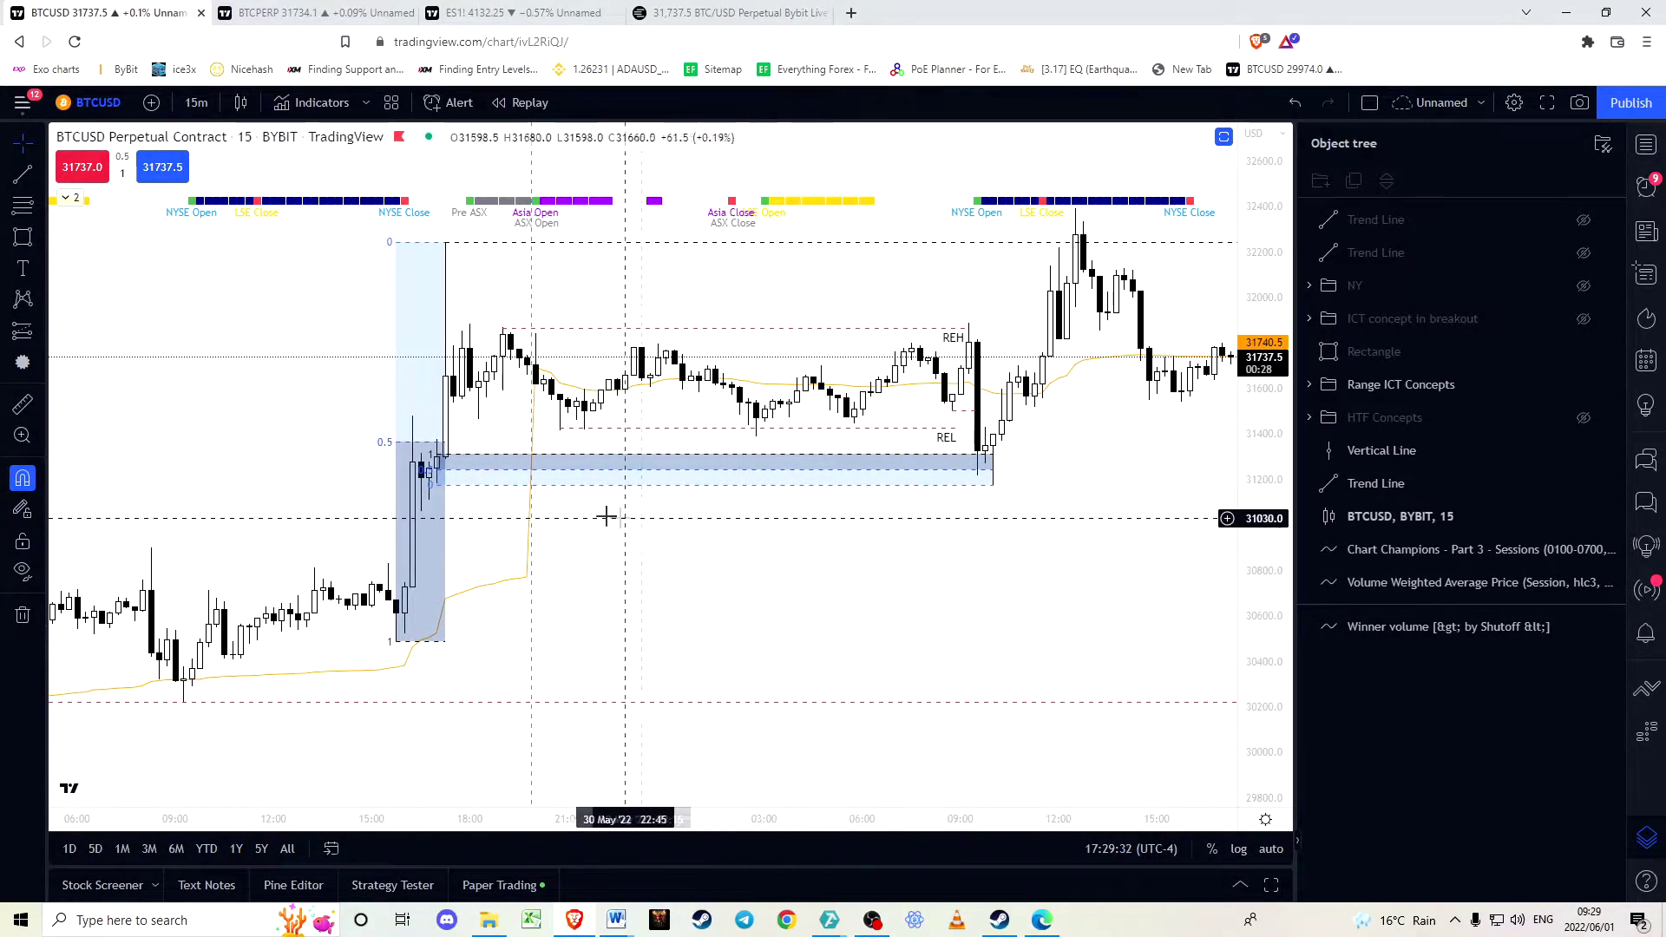
left_click(466, 460)
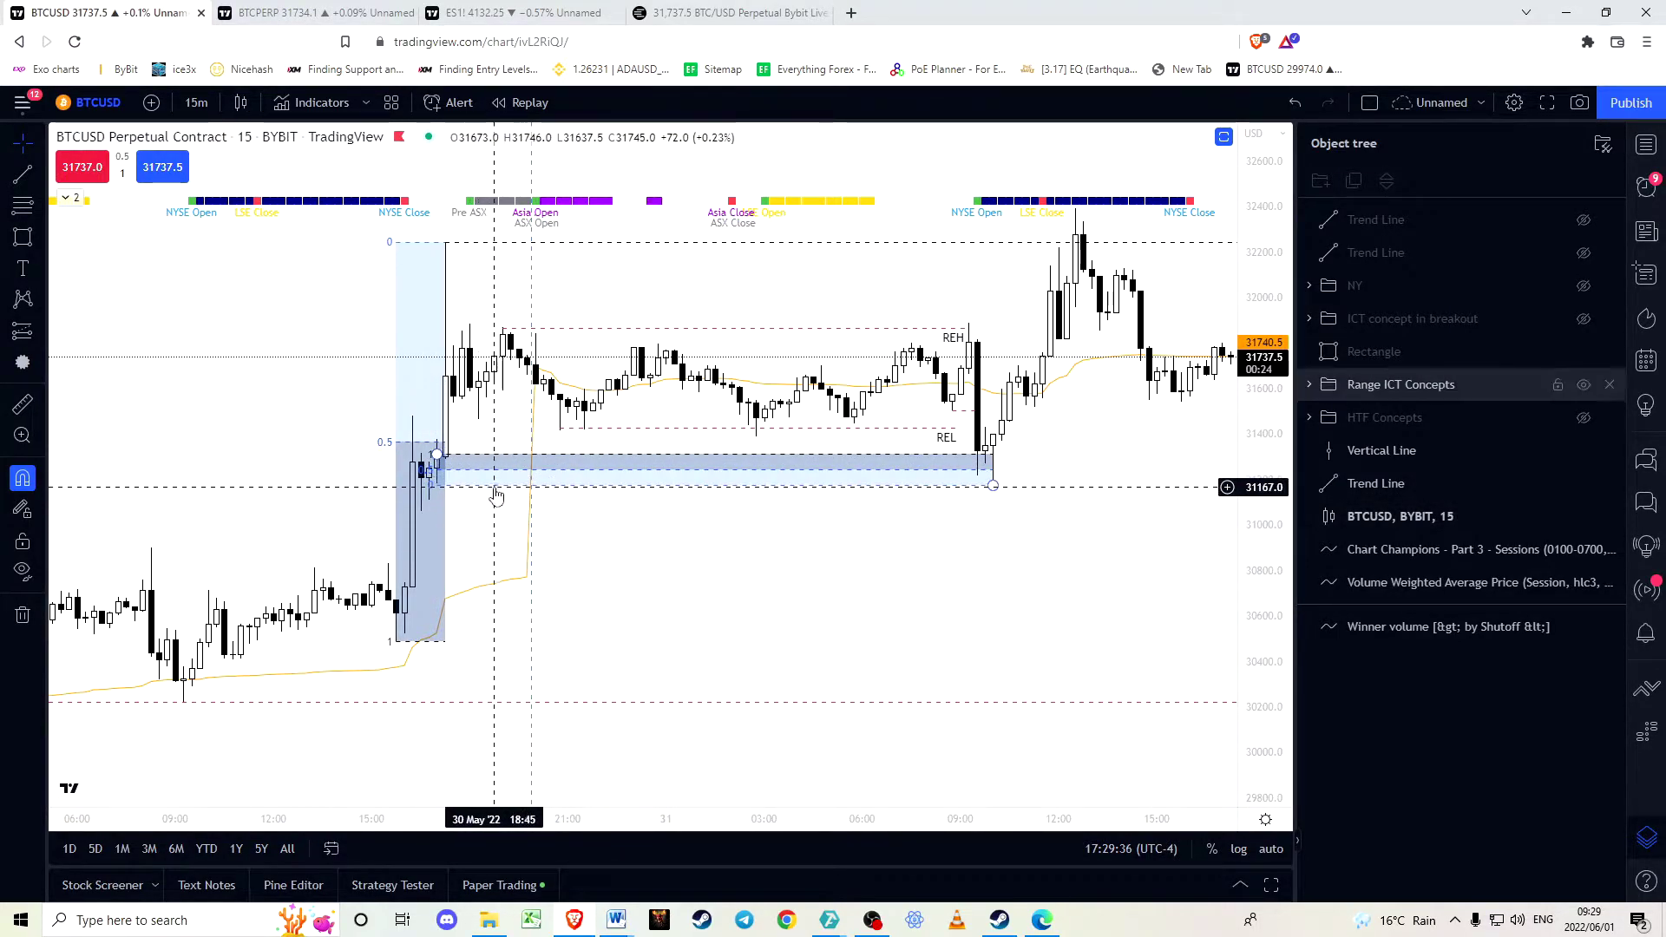
left_click(617, 527)
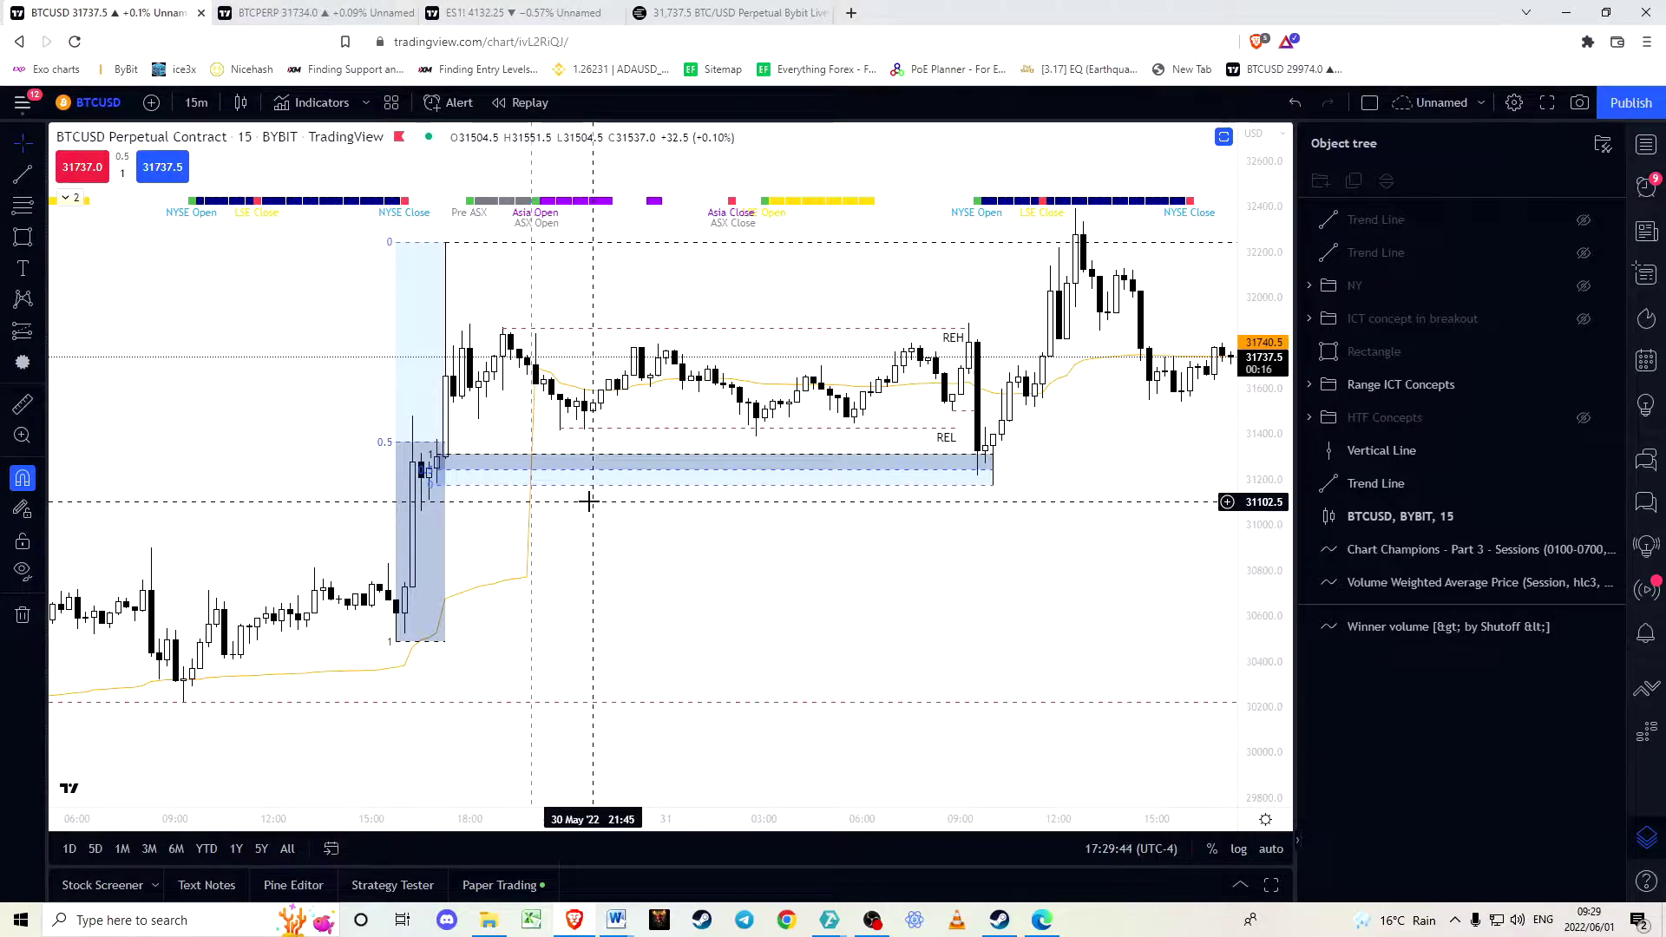
scroll(606, 507, "up", 2)
left_click_drag(606, 513, 763, 550)
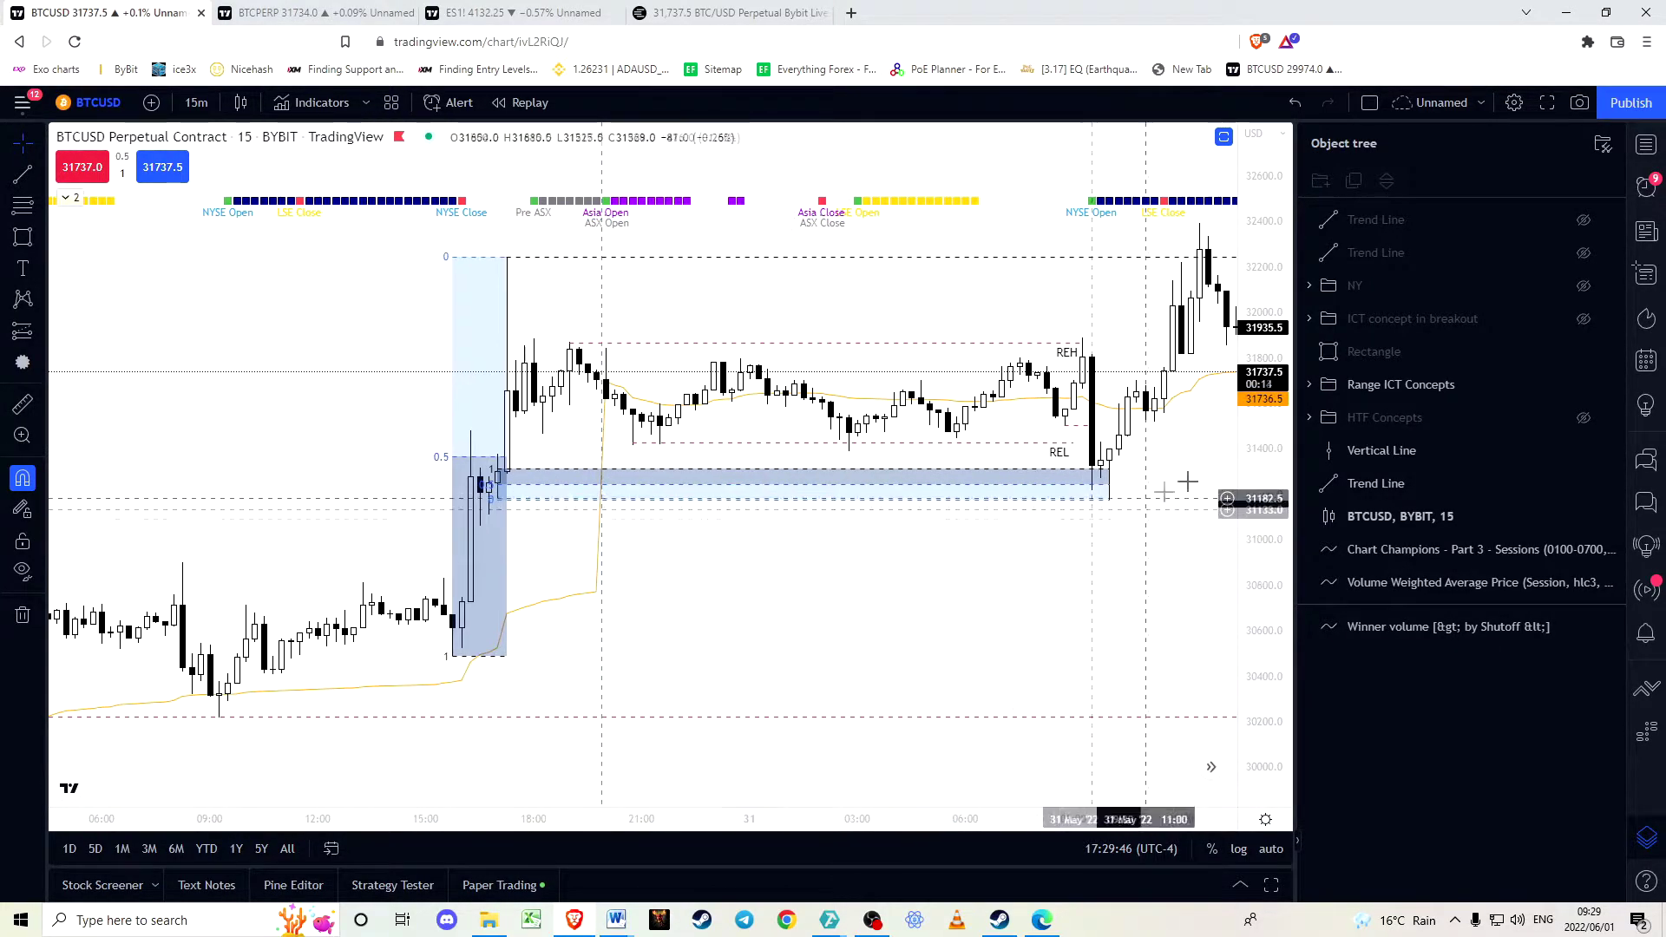
left_click_drag(1263, 436, 1190, 530)
left_click(197, 102)
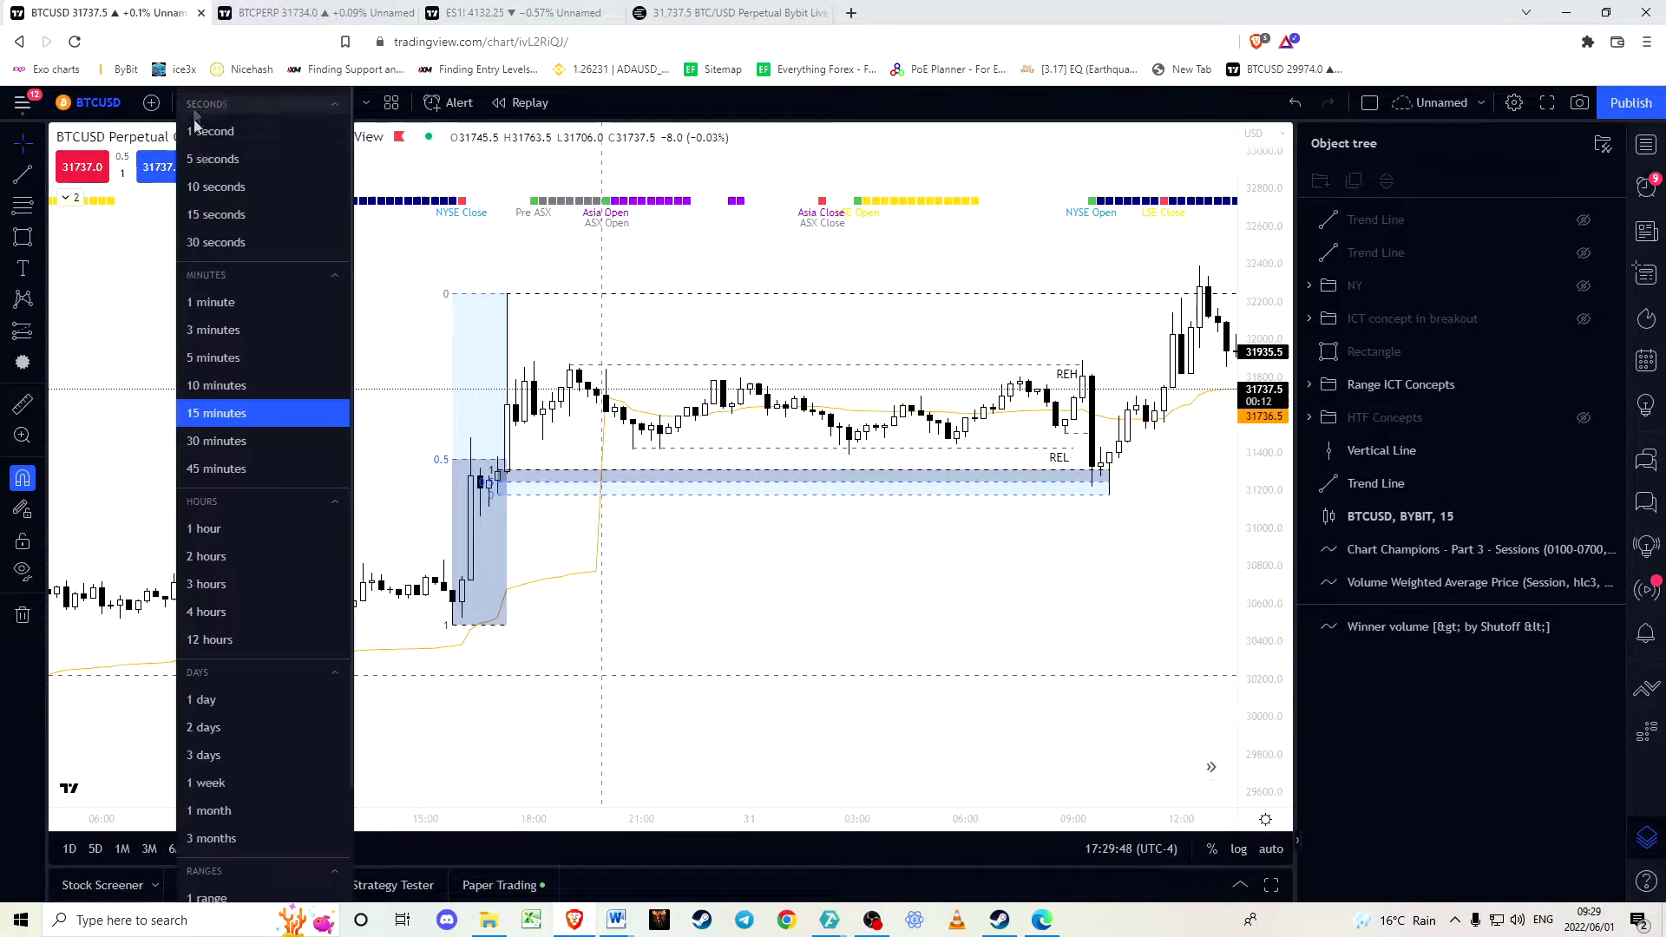
Step: Switch to the 5-minute interval, bring the range box back into view, and select it
left_click(213, 358)
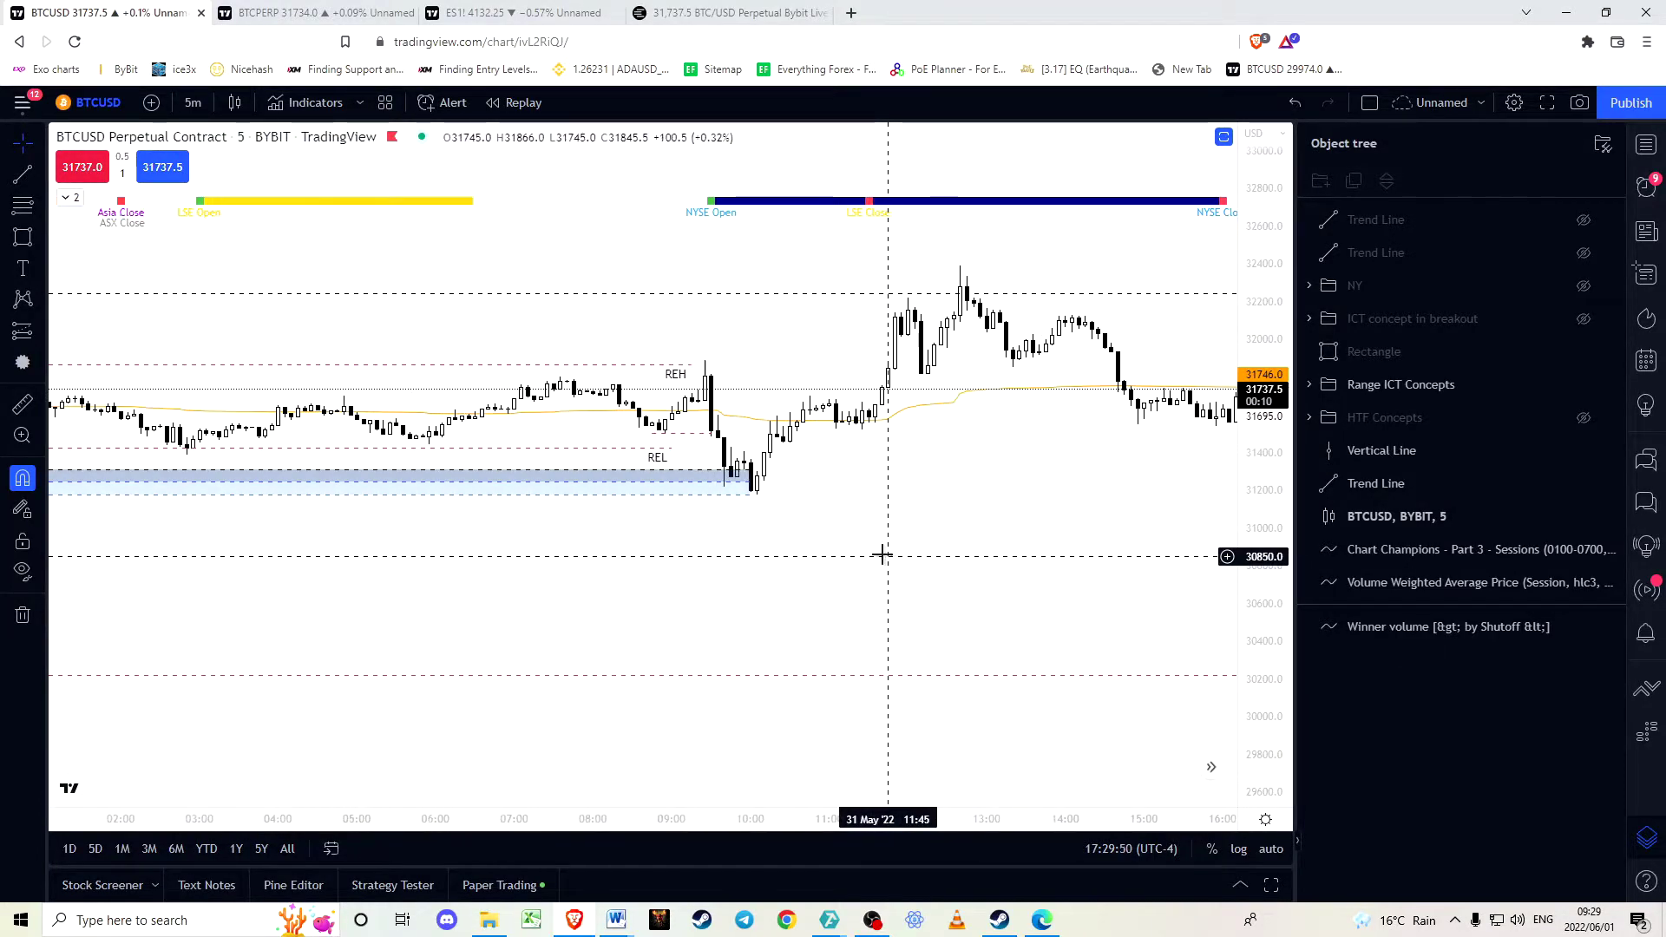
left_click_drag(875, 554, 1084, 577)
scroll(967, 502, "up", 3)
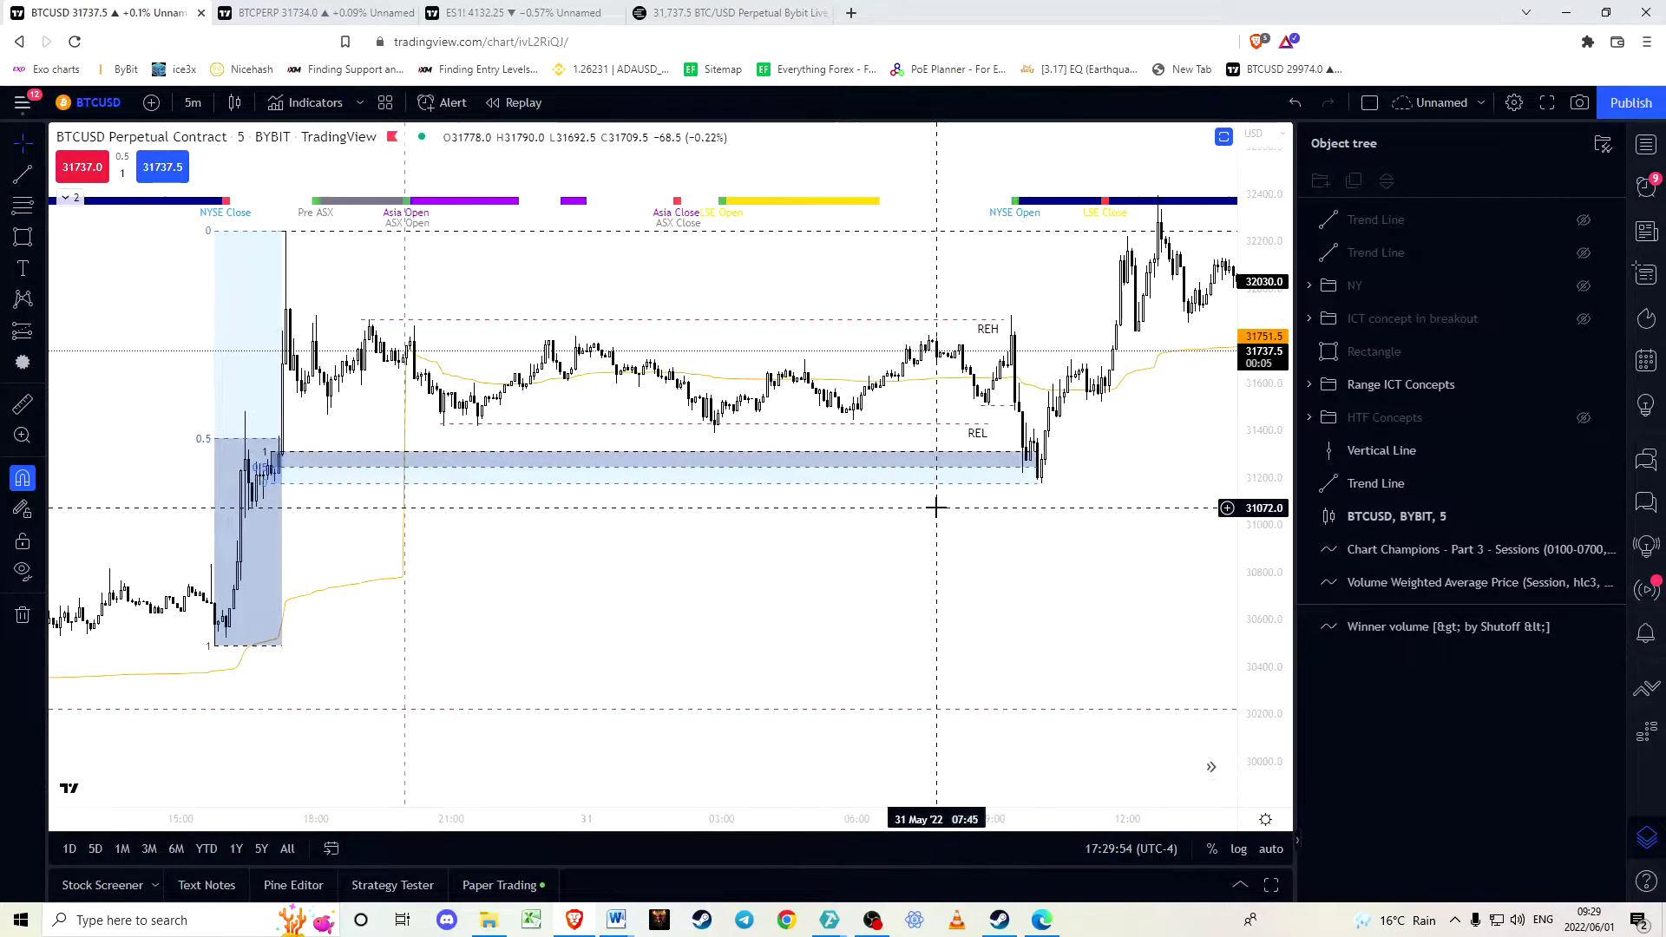
scroll(860, 531, "left", 3)
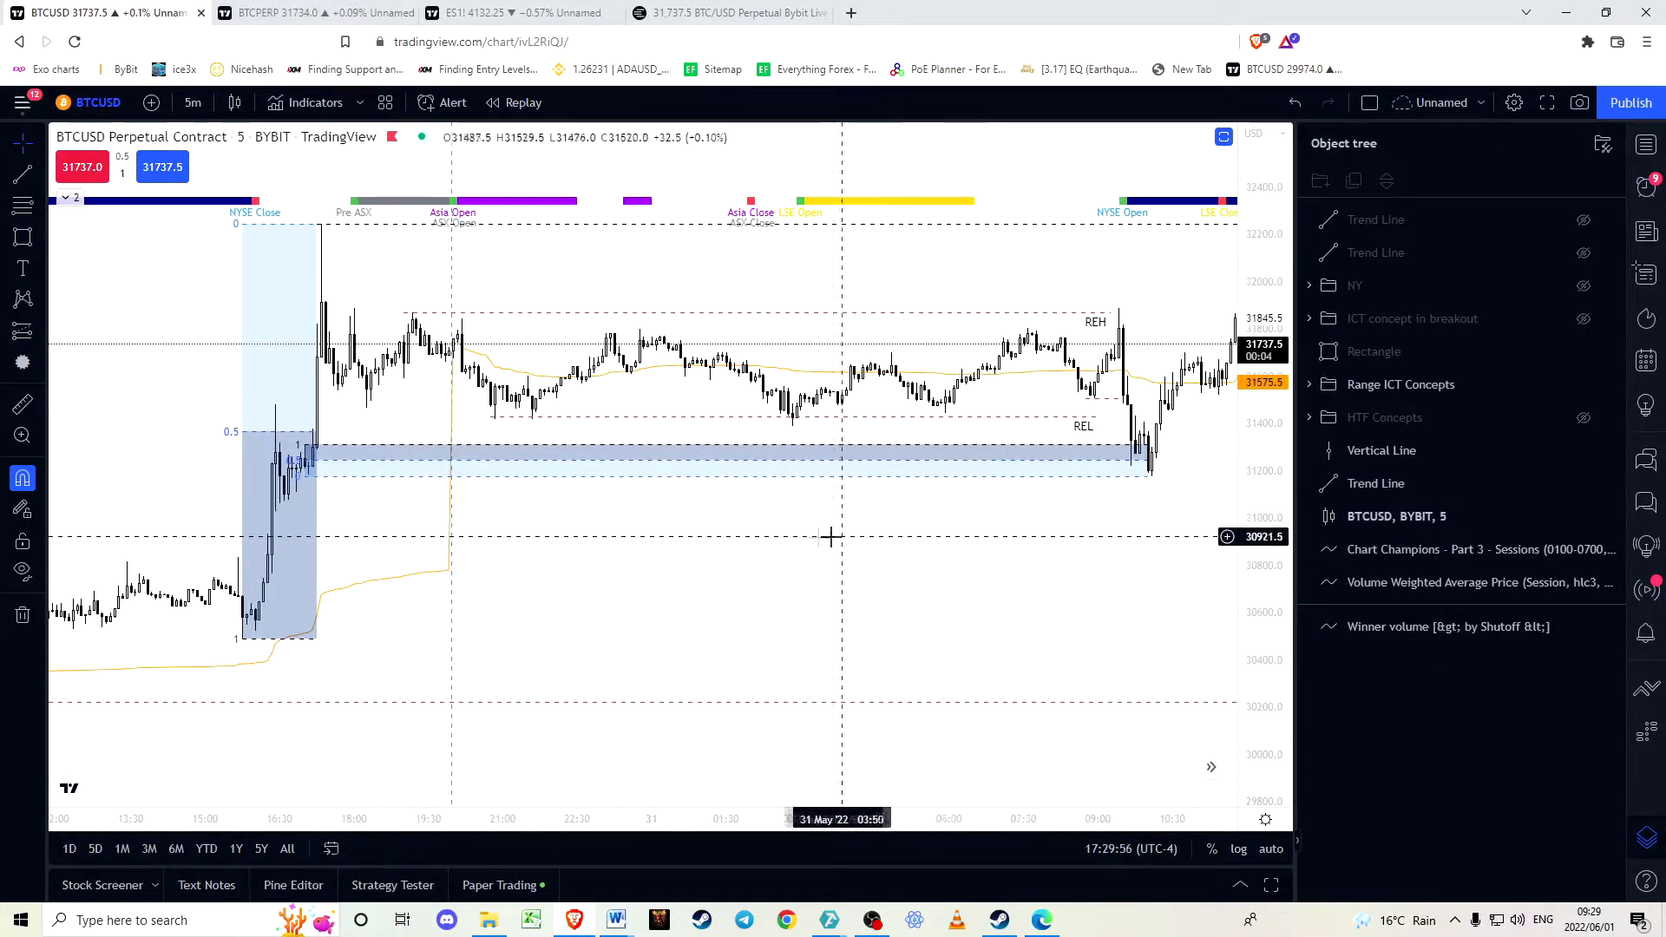
left_click(317, 463)
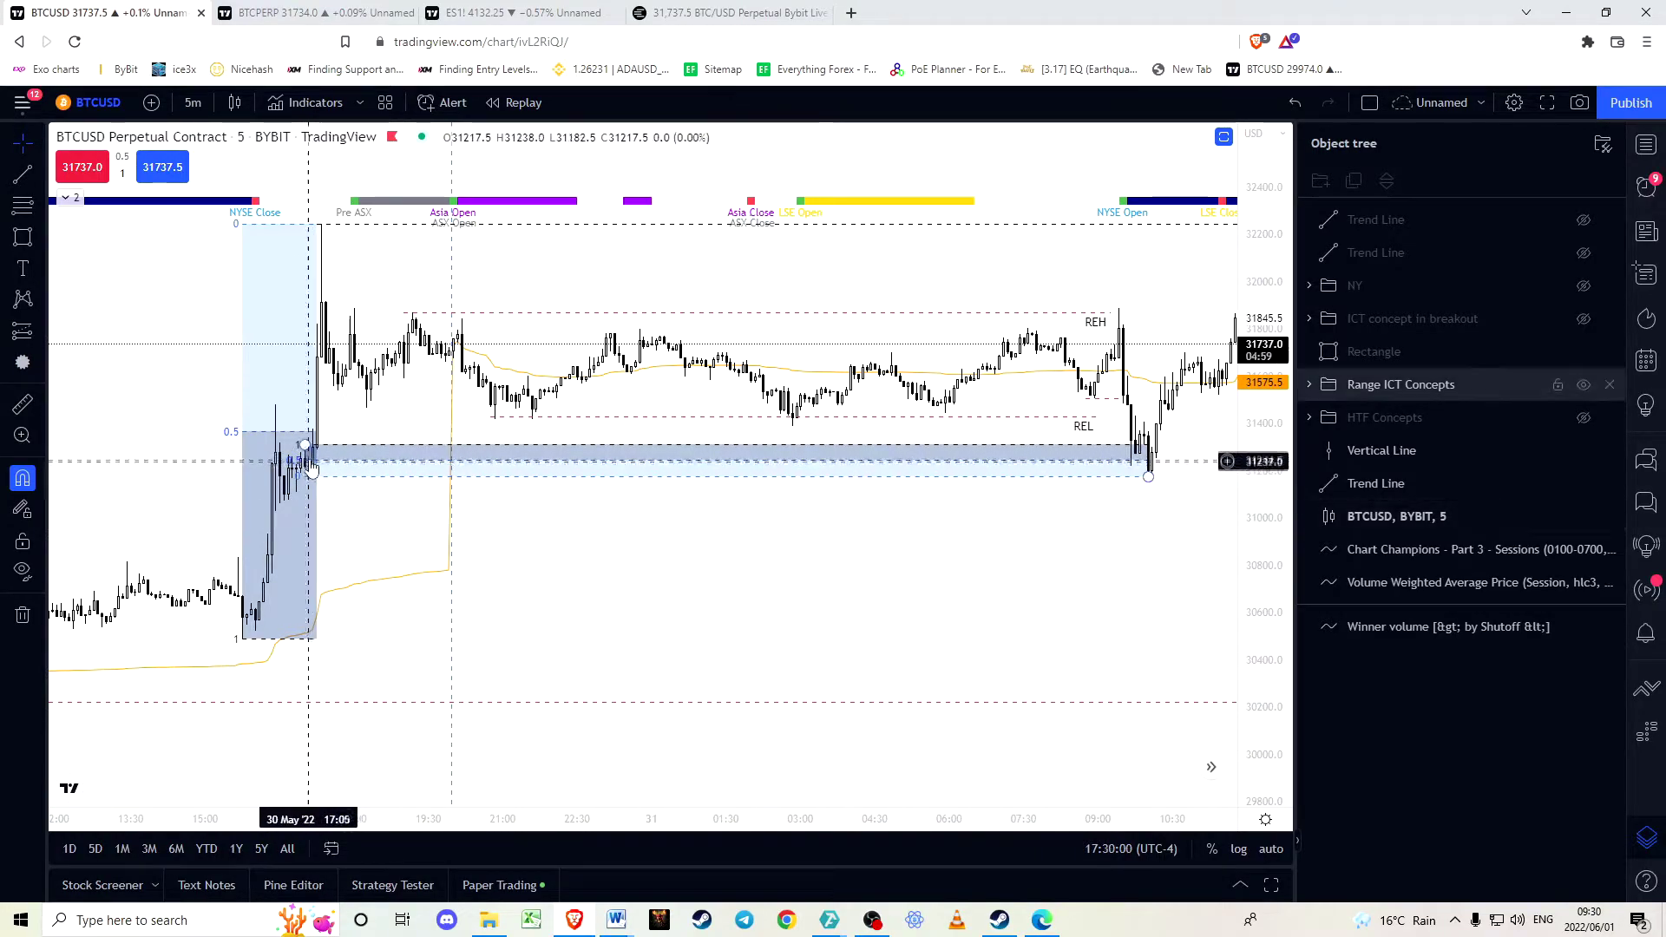
Step: Select the blue breakout zone to check its price range, then pan to the earlier rally
left_click_drag(387, 505, 437, 508)
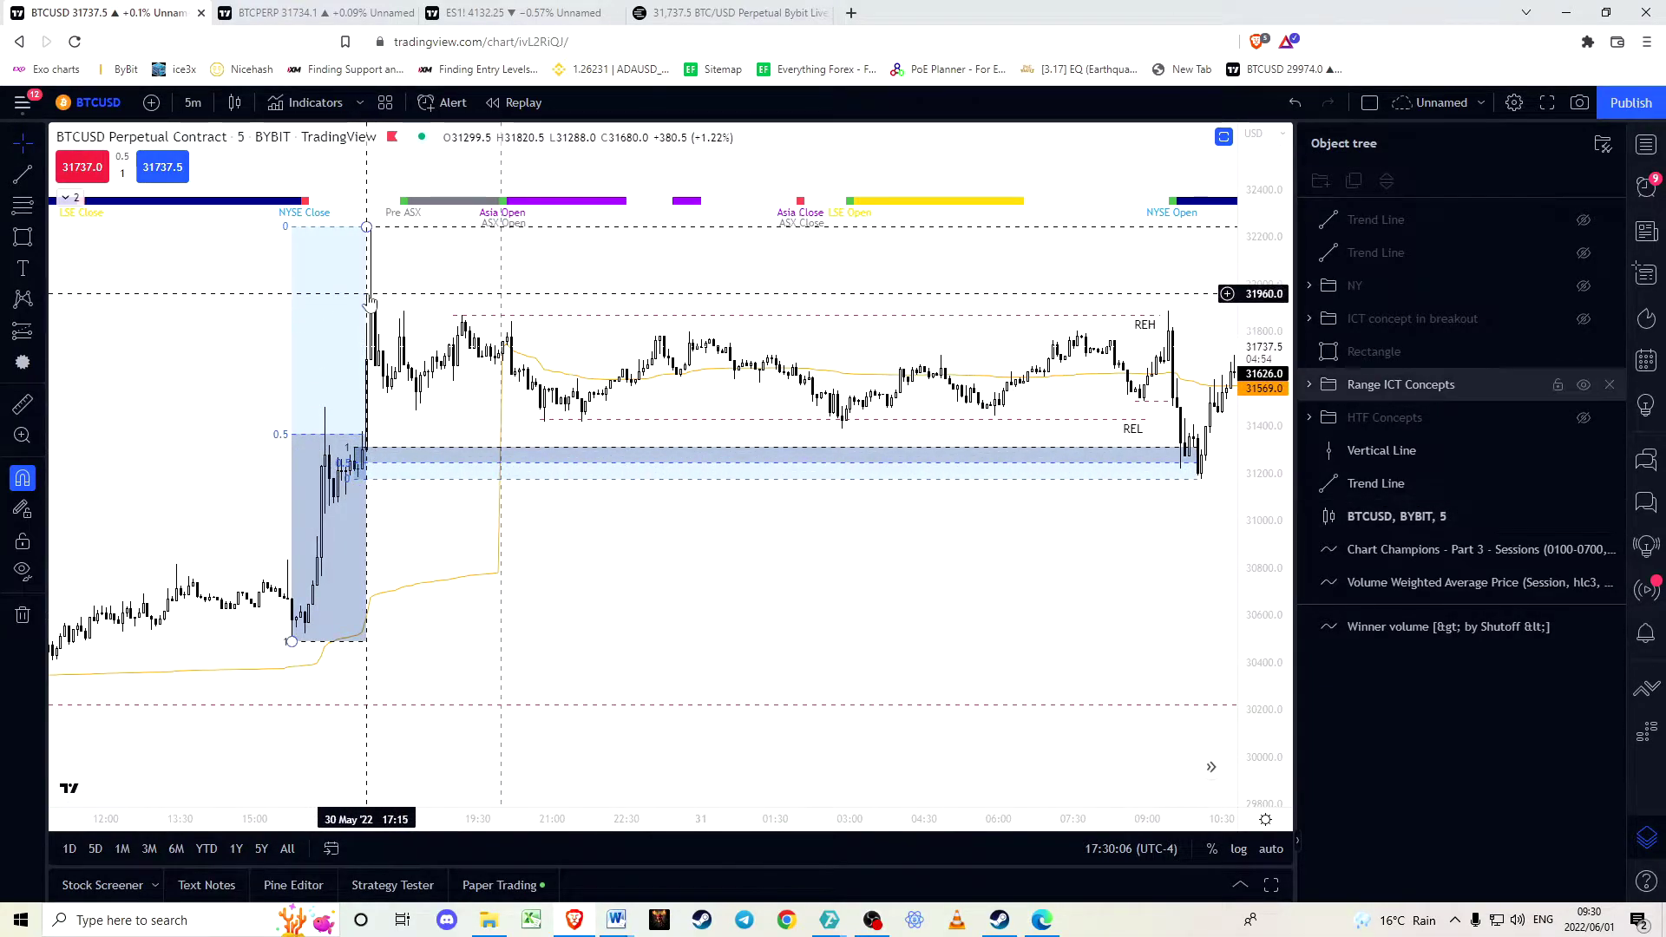
left_click_drag(387, 474, 372, 522)
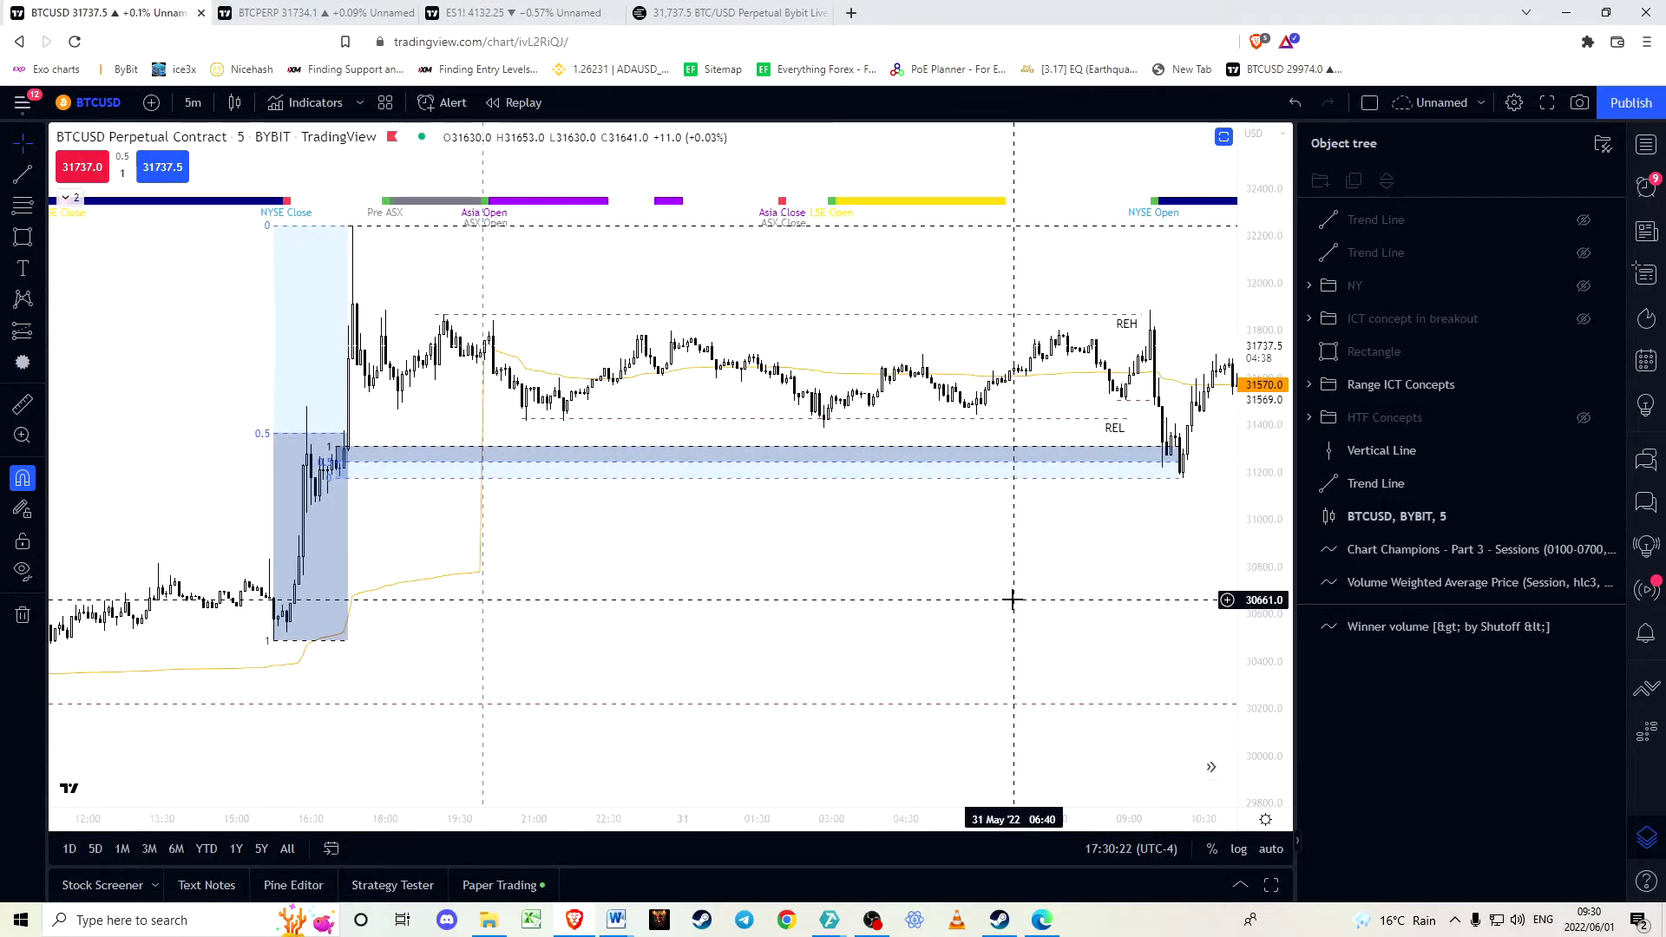
scroll(1009, 603, "up", 1)
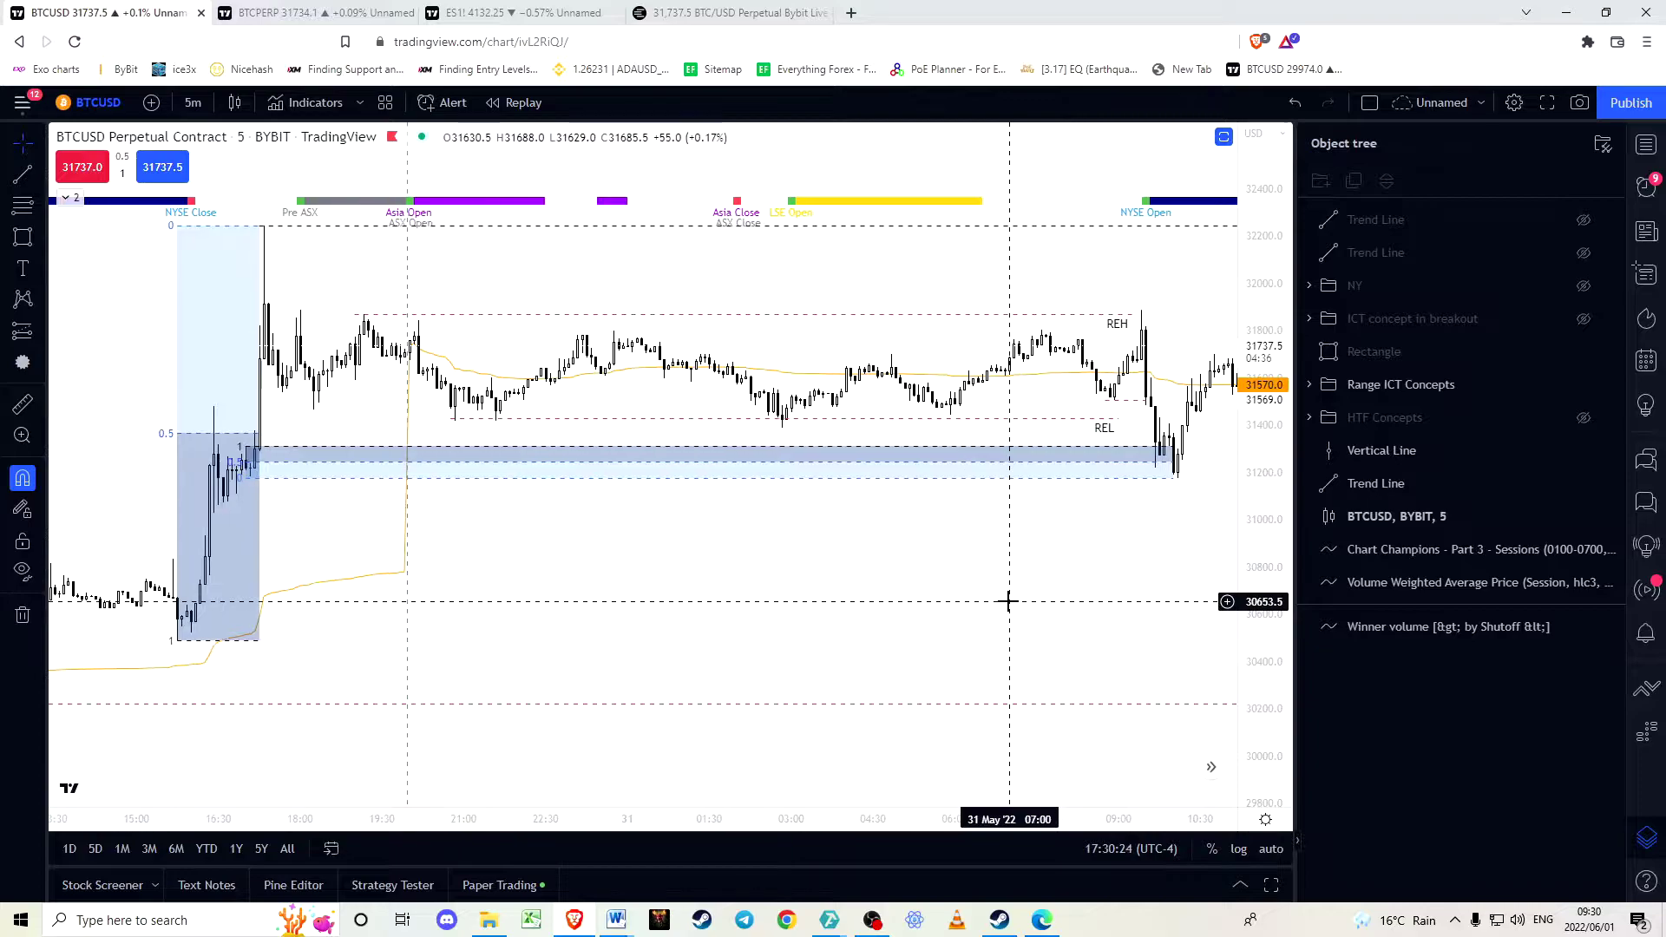
left_click(287, 471)
left_click(289, 469)
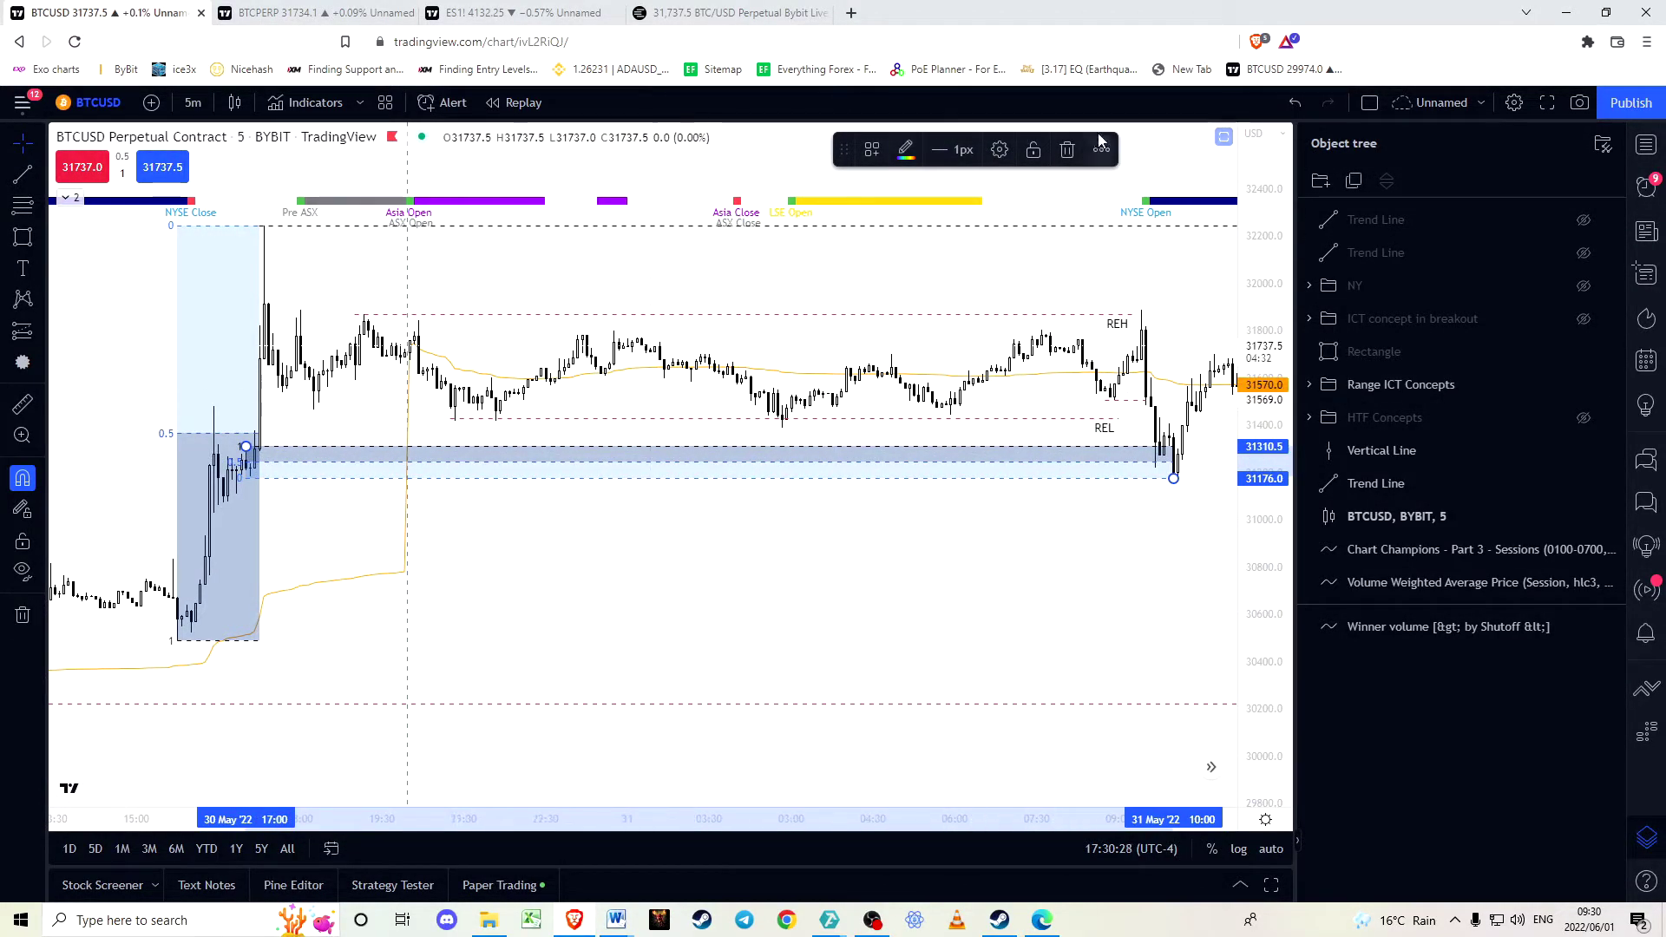
left_click_drag(524, 529, 826, 540)
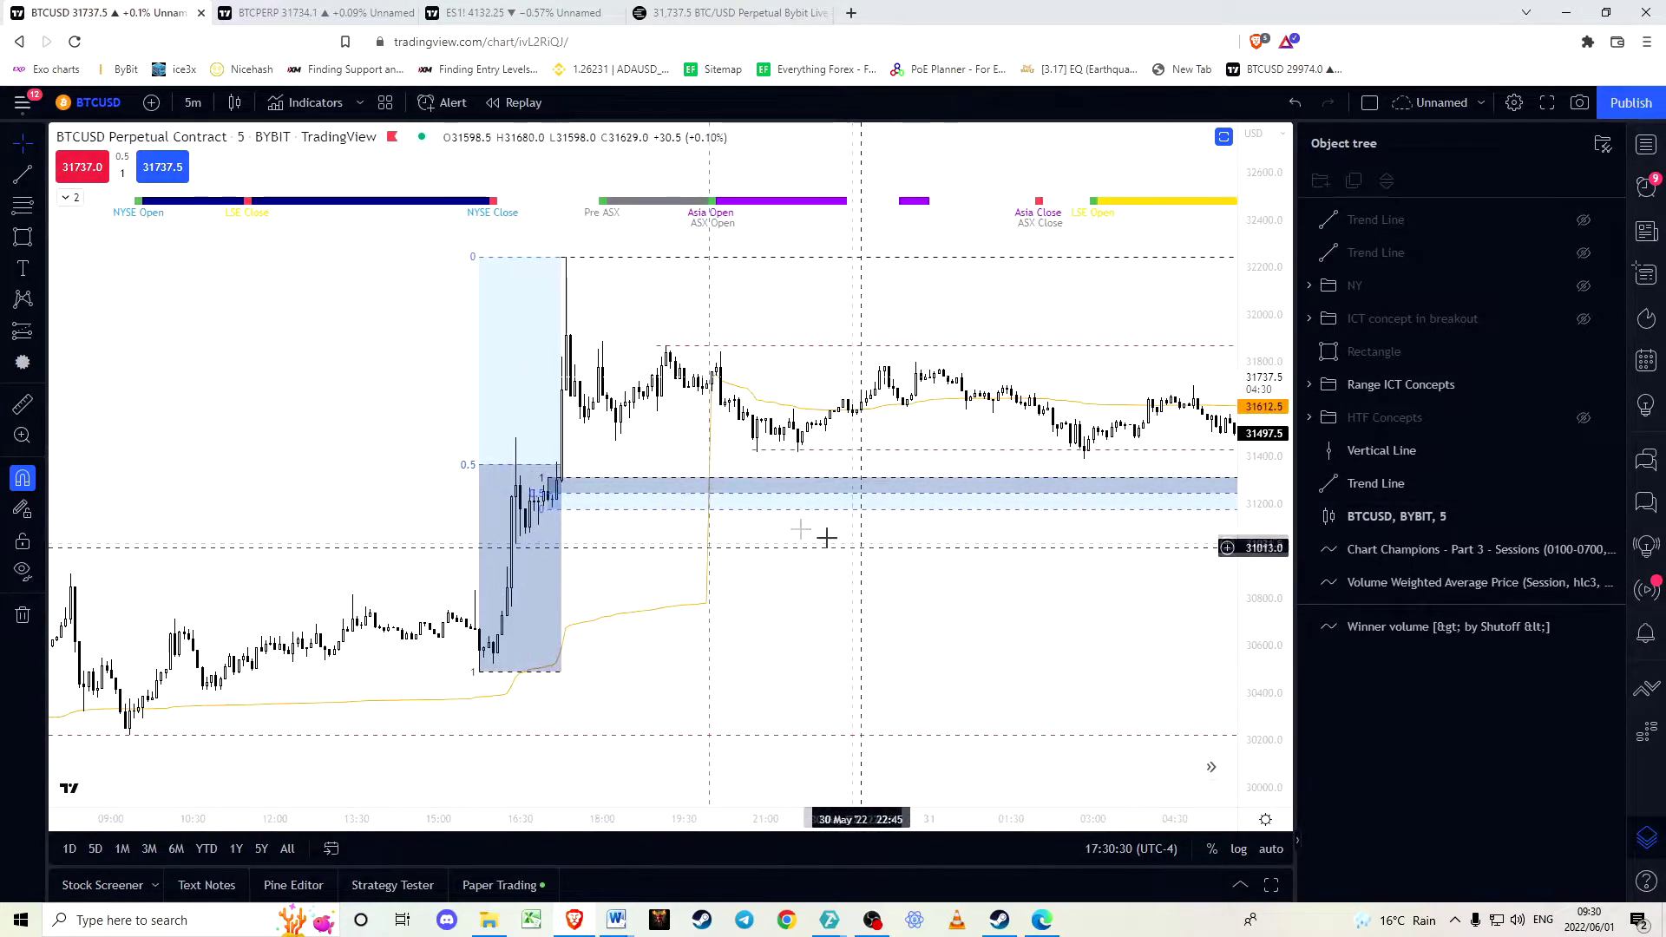
left_click_drag(573, 503, 591, 503)
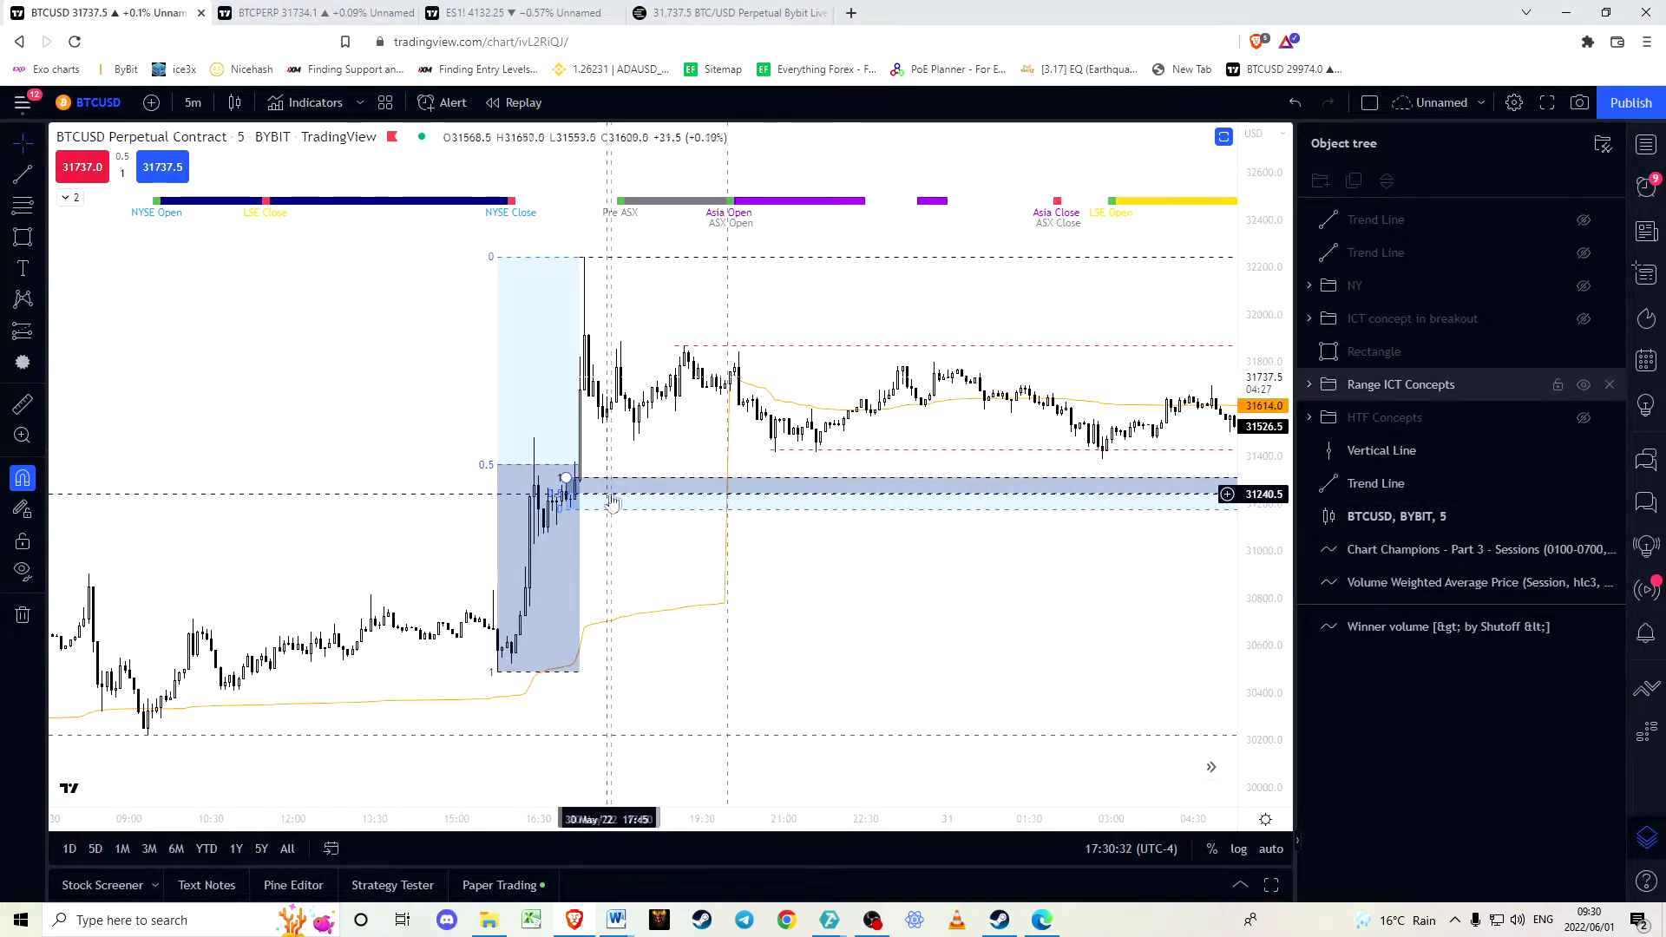
Step: Hide the Range ICT Concepts folder, leaving candles and VWAP, and pan toward recent bars
left_click(1582, 385)
left_click_drag(700, 558, 679, 497)
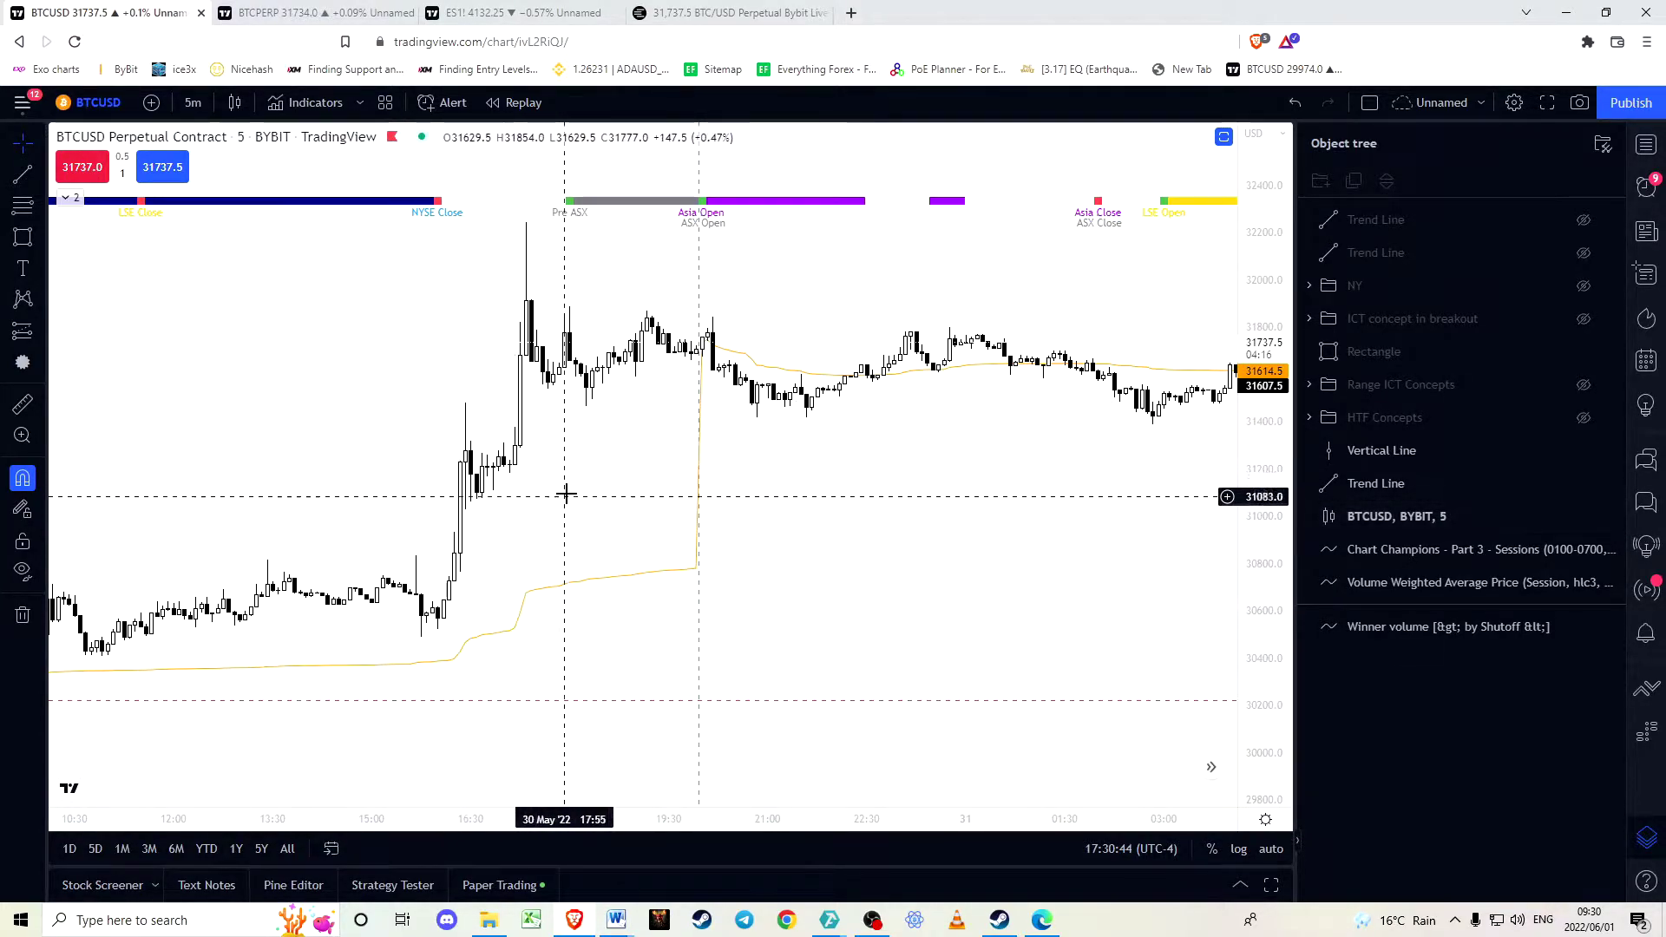
scroll(518, 483, "right", 1)
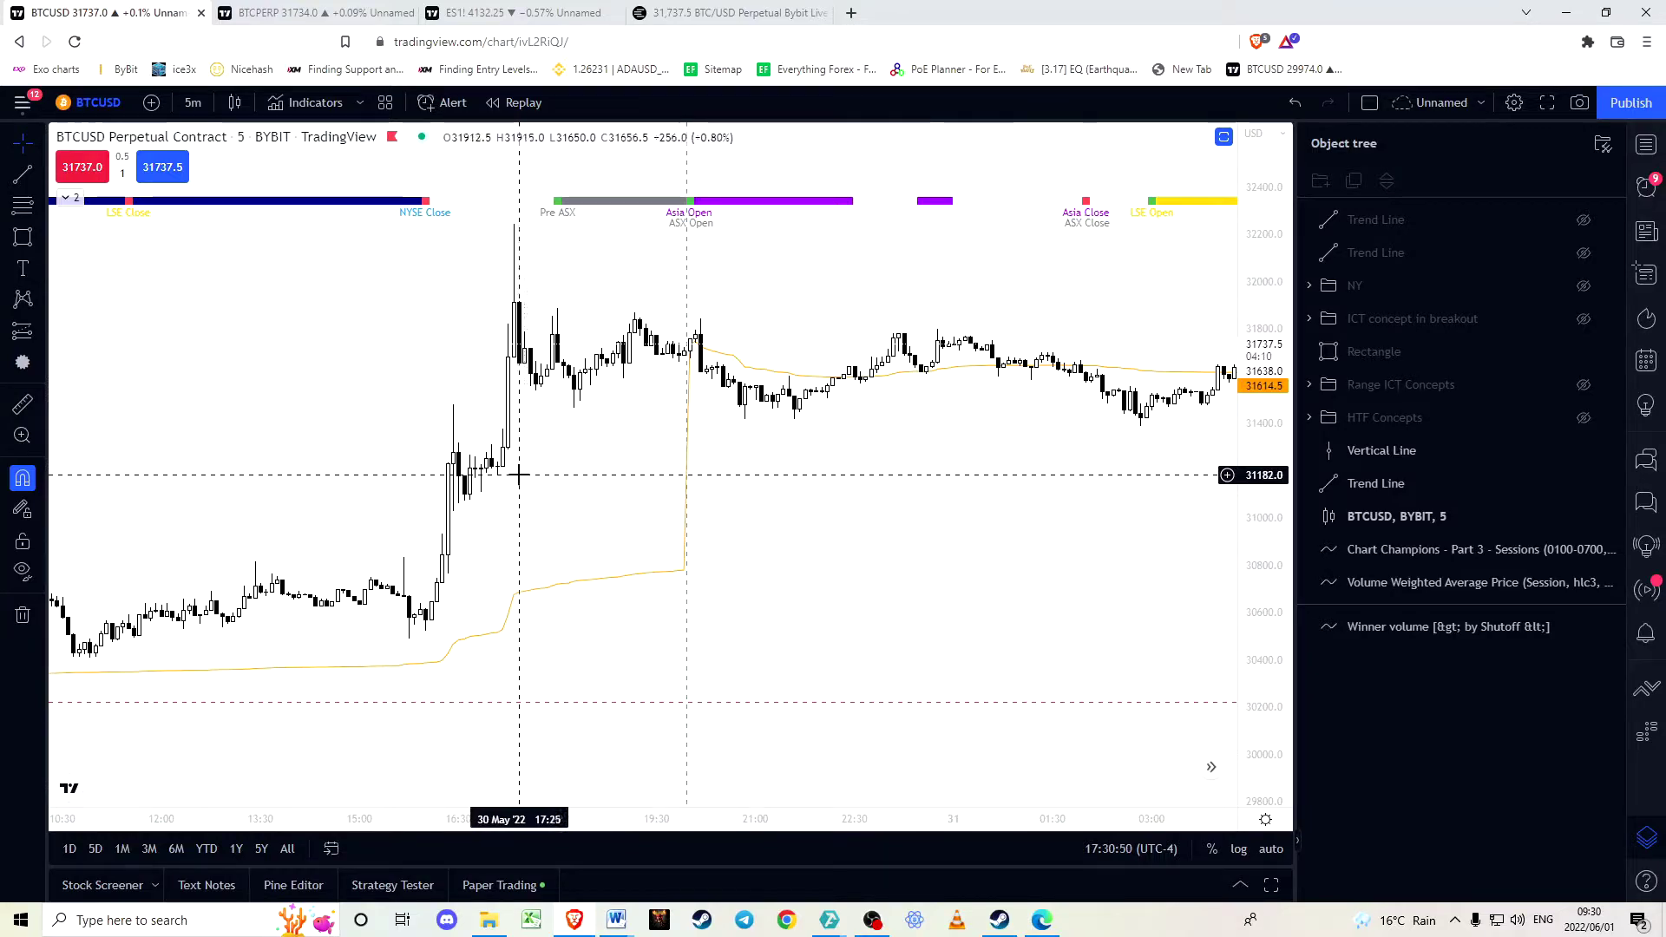
left_click_drag(526, 483, 519, 489)
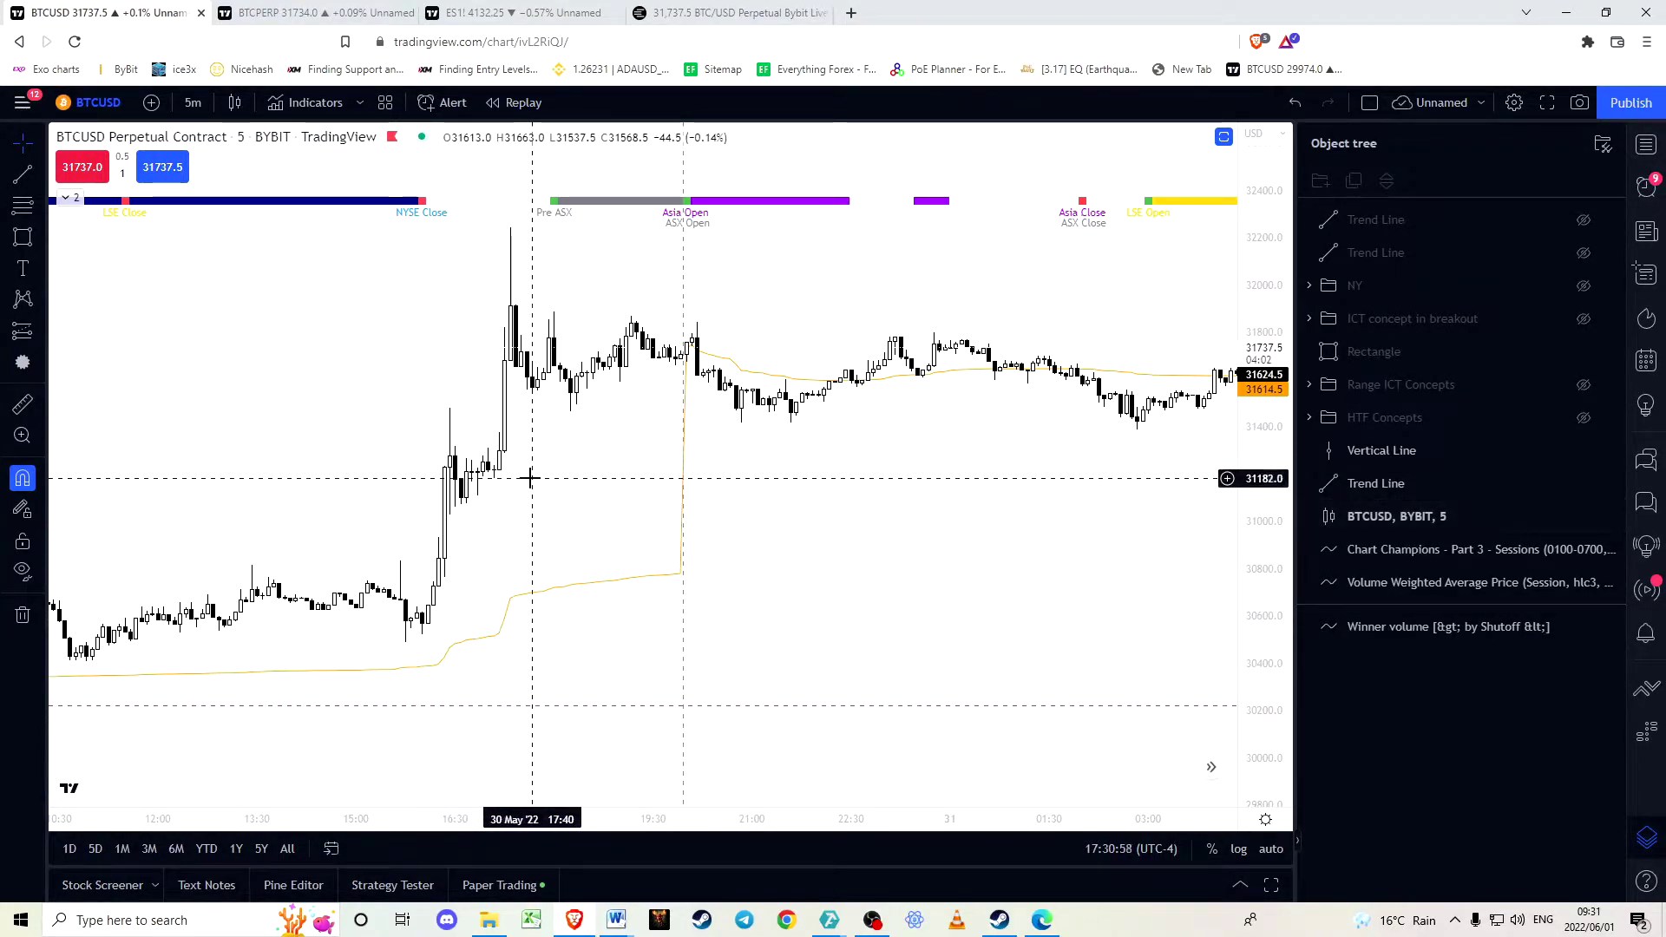
left_click_drag(524, 477, 504, 479)
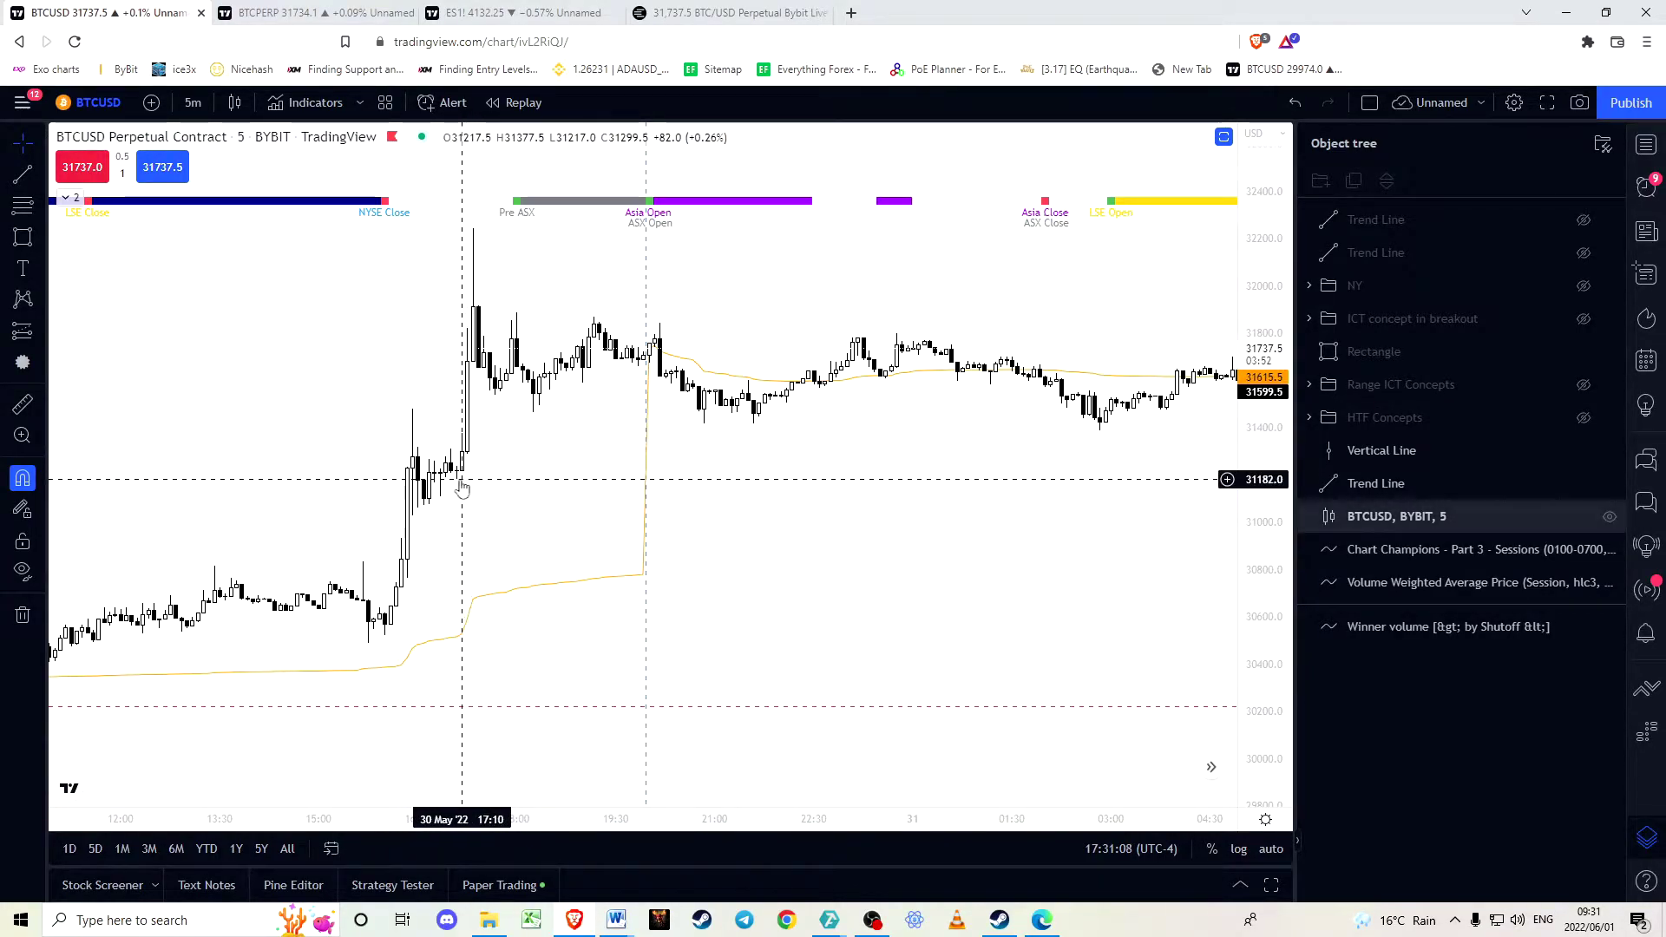
left_click_drag(472, 491, 398, 539)
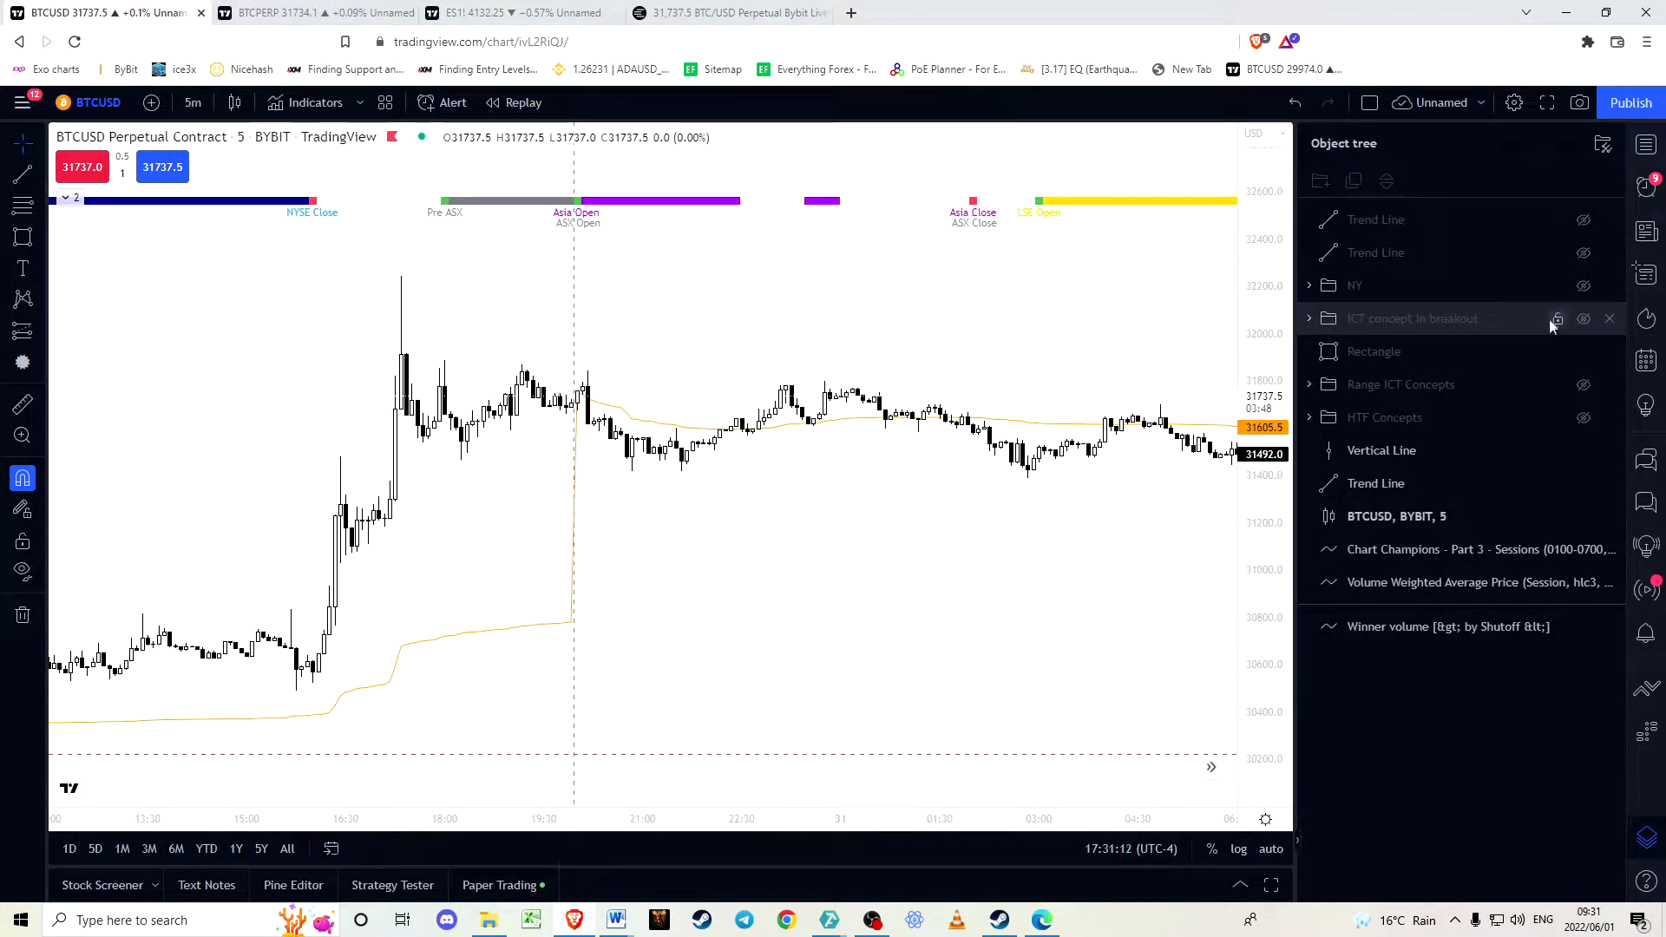
Step: Unhide Range ICT Concepts to restore the 0–0.5–1 retracement, shaded zone, REH and REL
left_click(1585, 387)
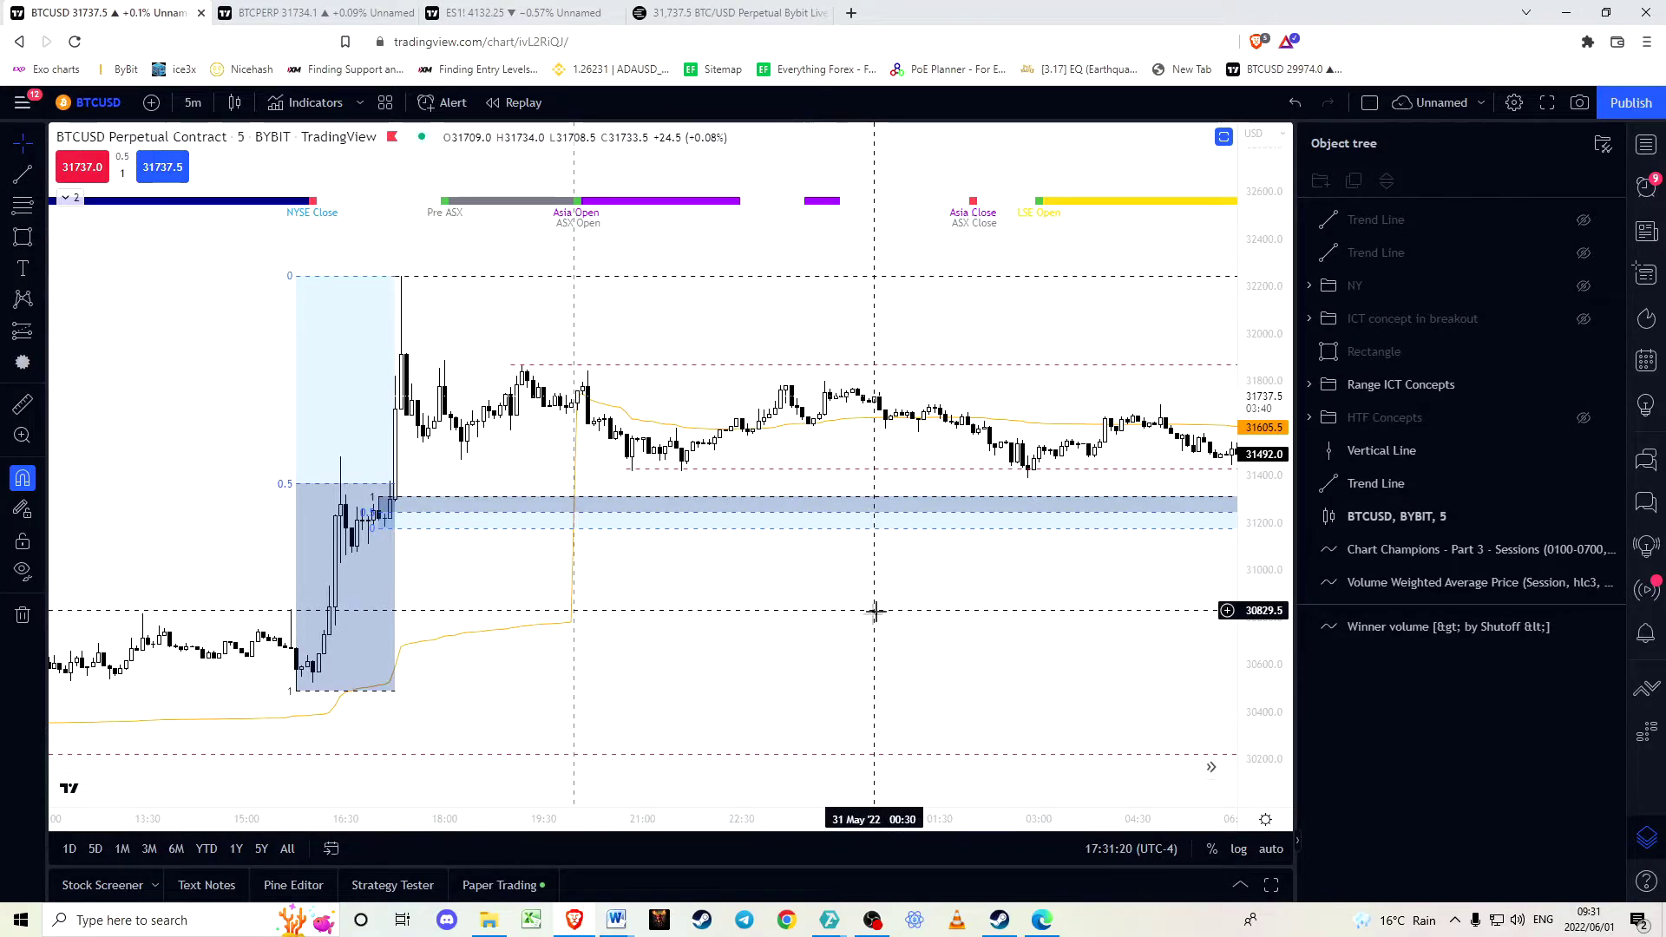
scroll(875, 612, "down", 3)
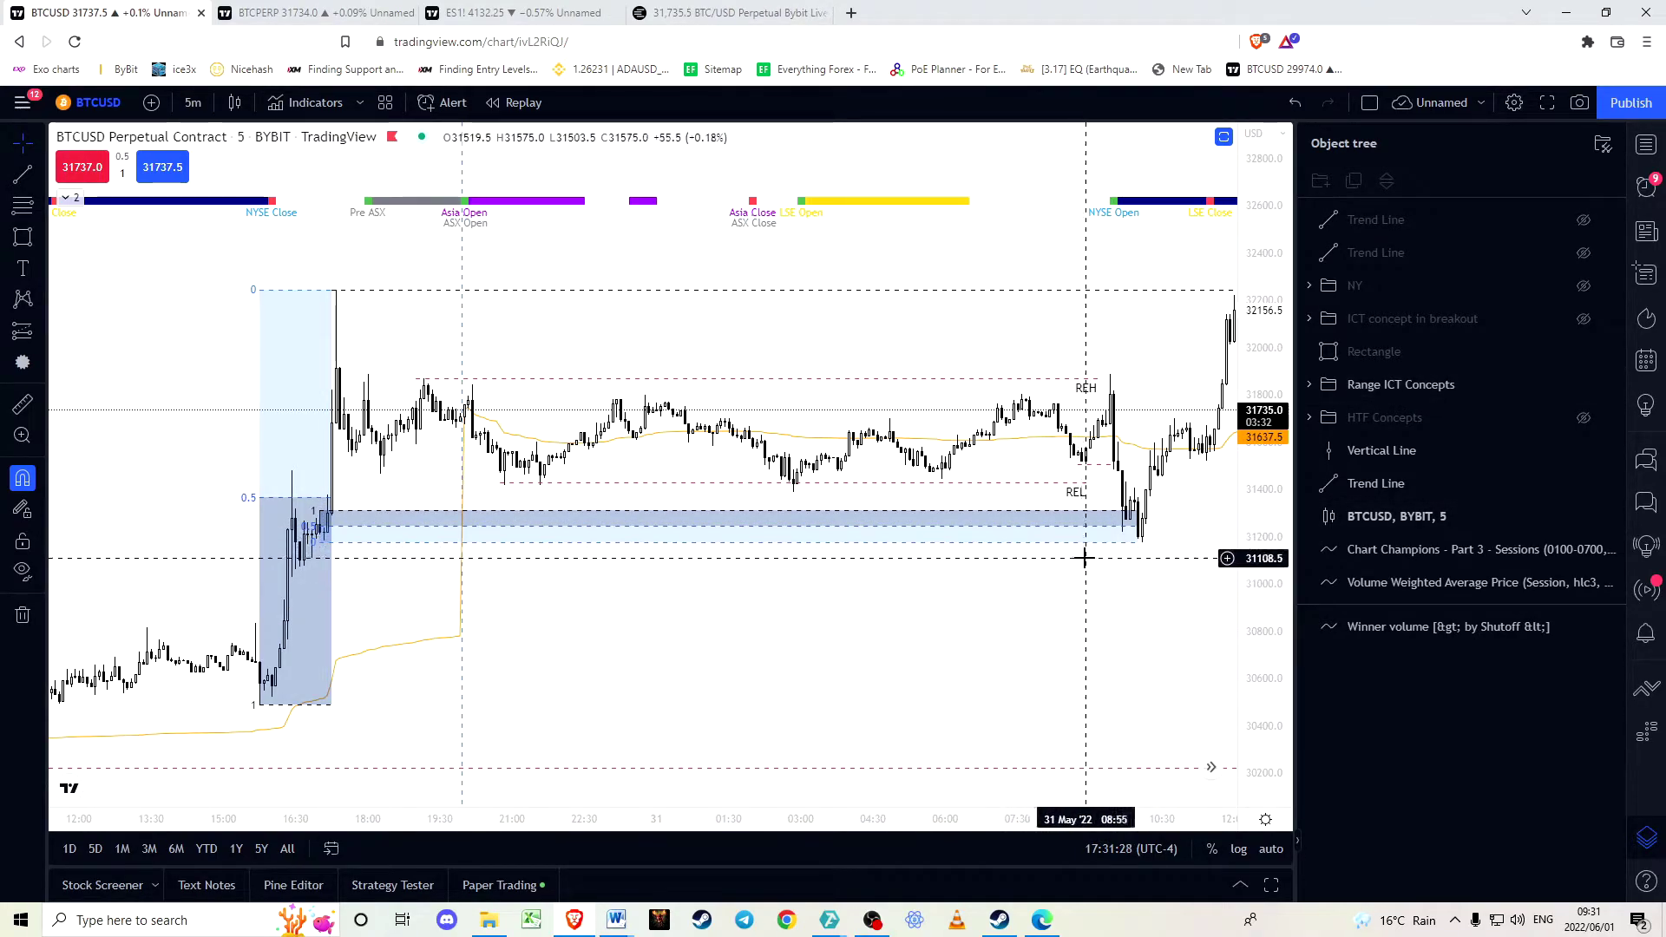
scroll(1074, 608, "up", 1)
scroll(1086, 601, "down", 1)
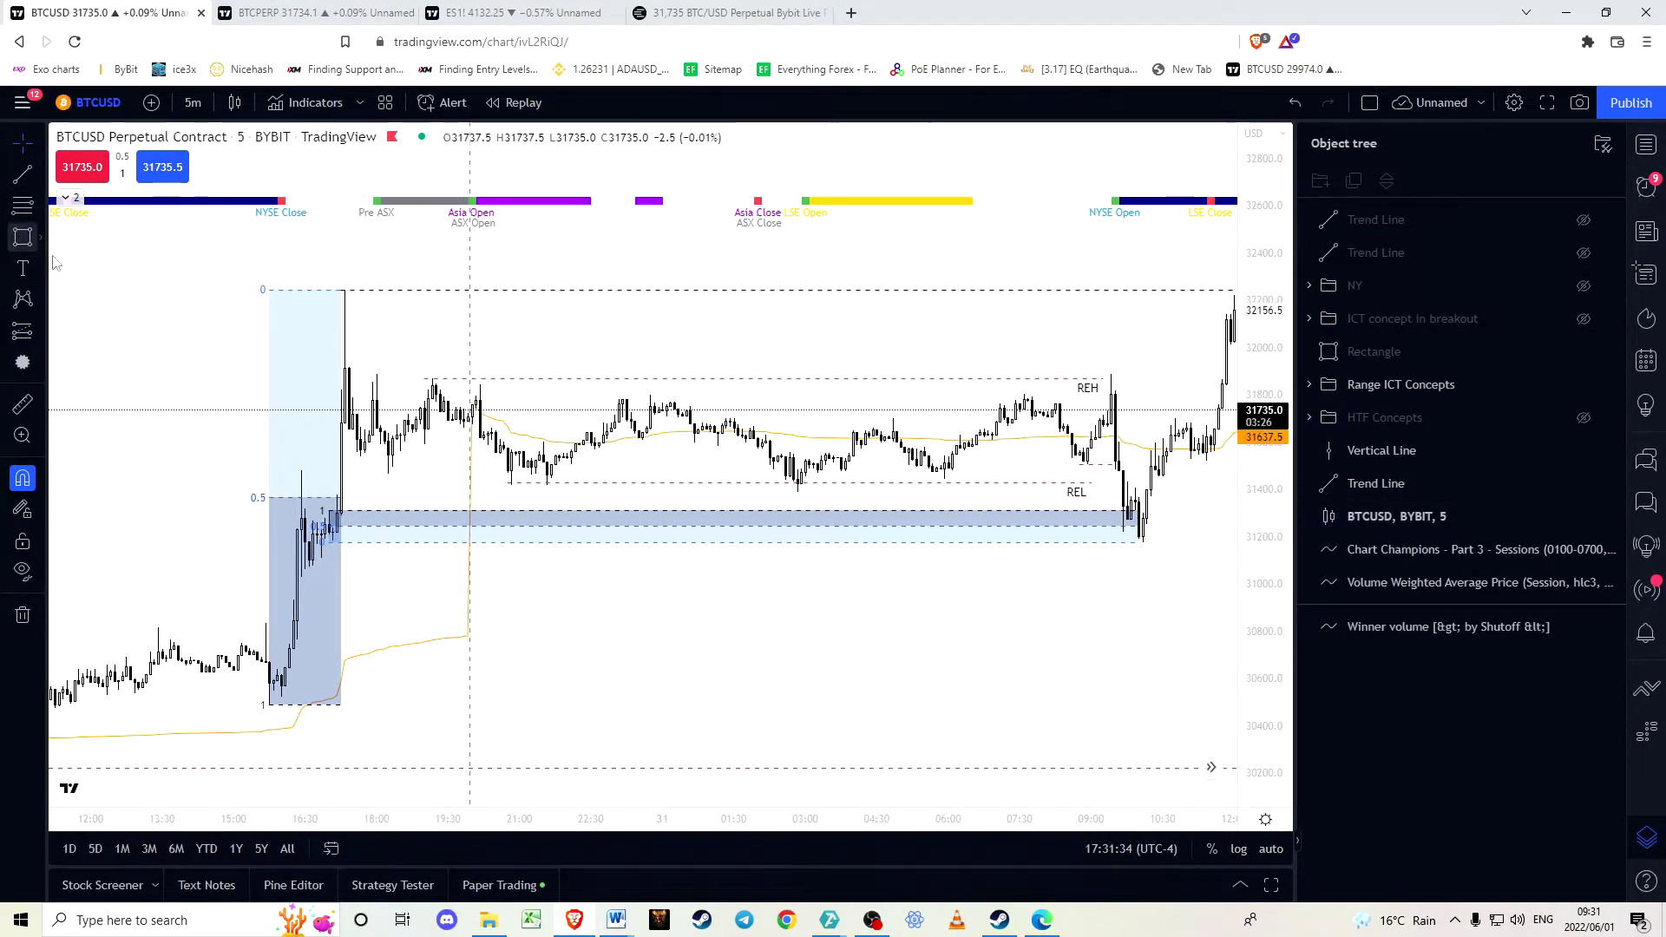
left_click(398, 587)
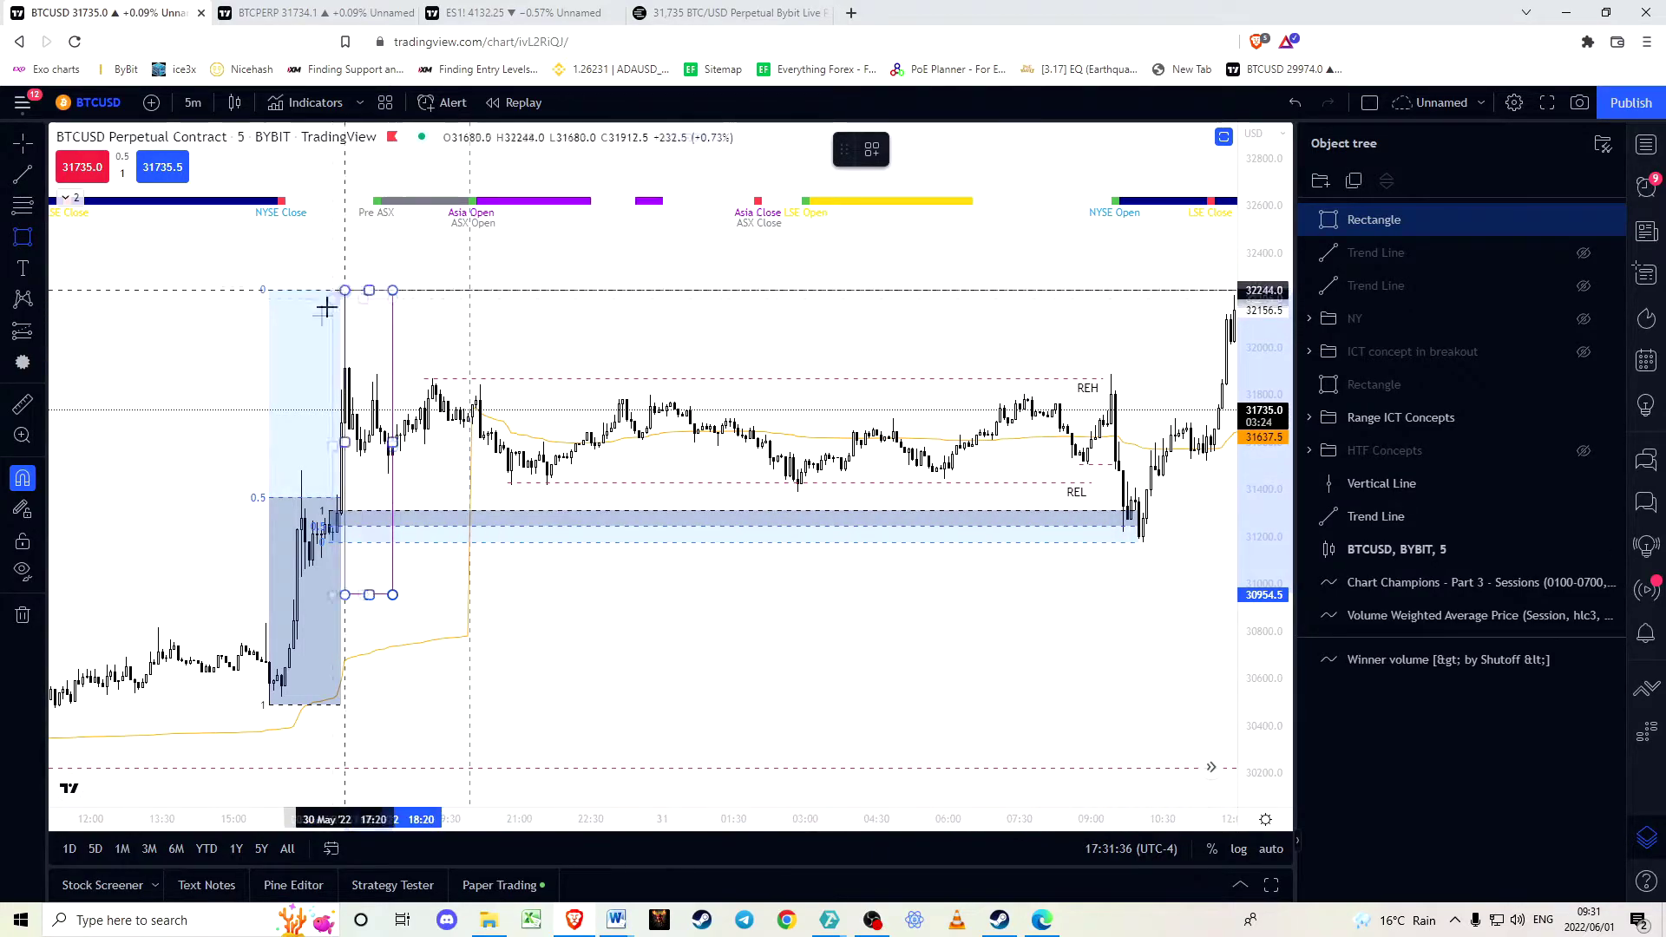
left_click(1167, 268)
left_click_drag(1166, 431, 1091, 432)
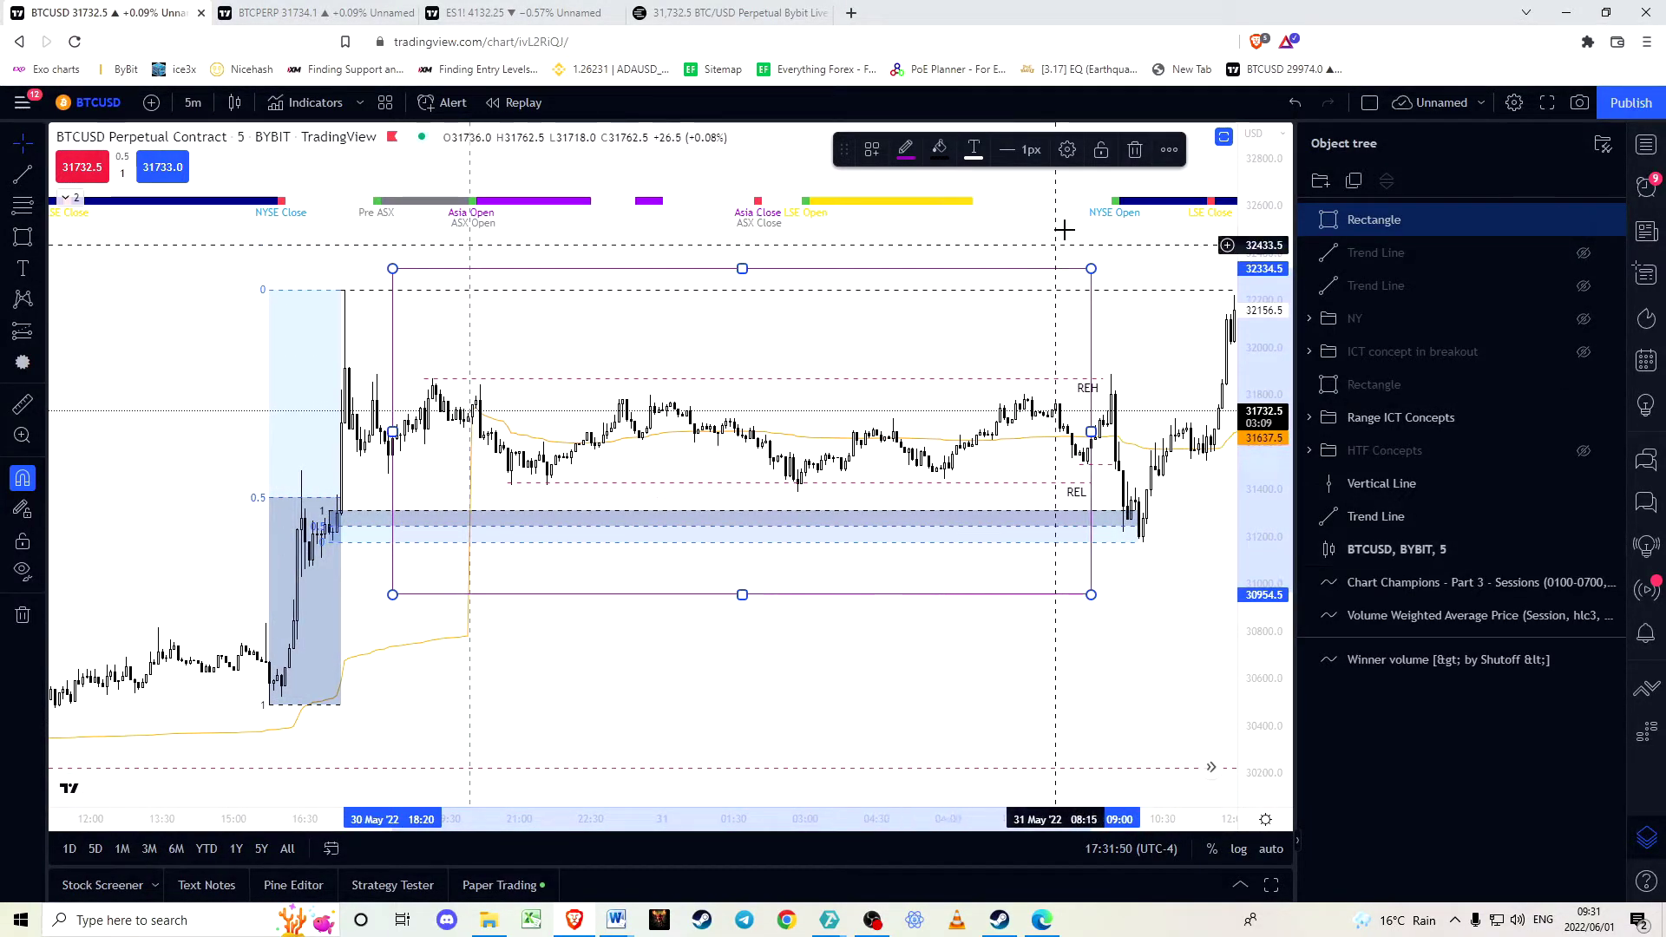
left_click(1137, 150)
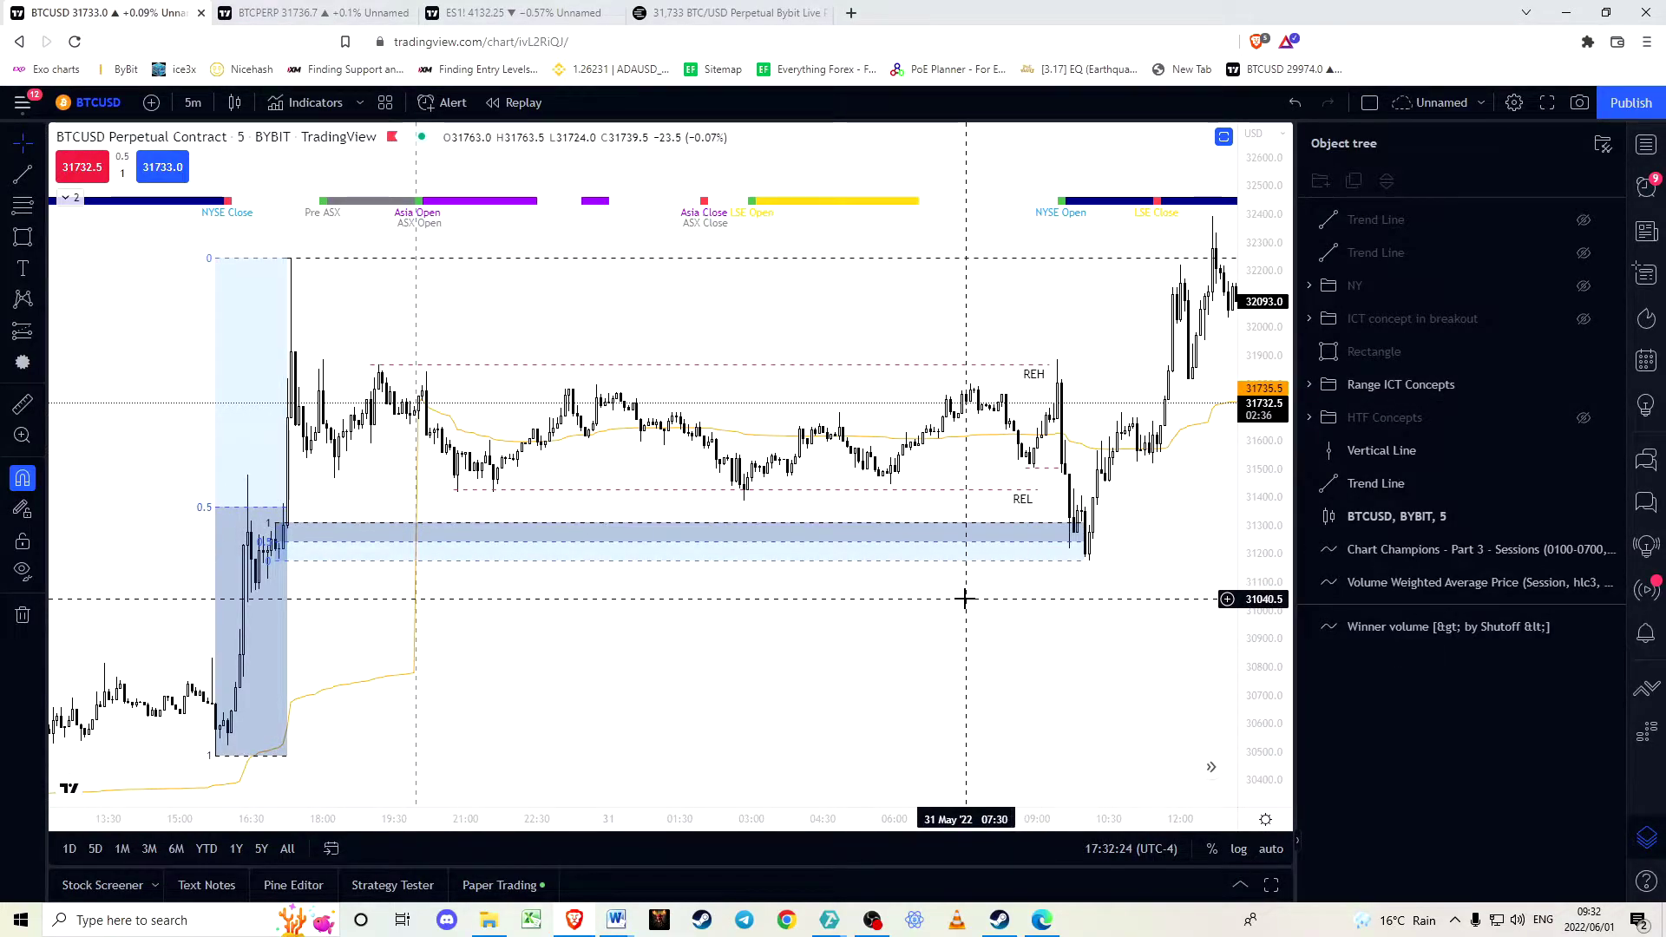
Step: Zoom and pan onto the REH/REL range and the rally topping near 32,200
left_click_drag(955, 599, 940, 596)
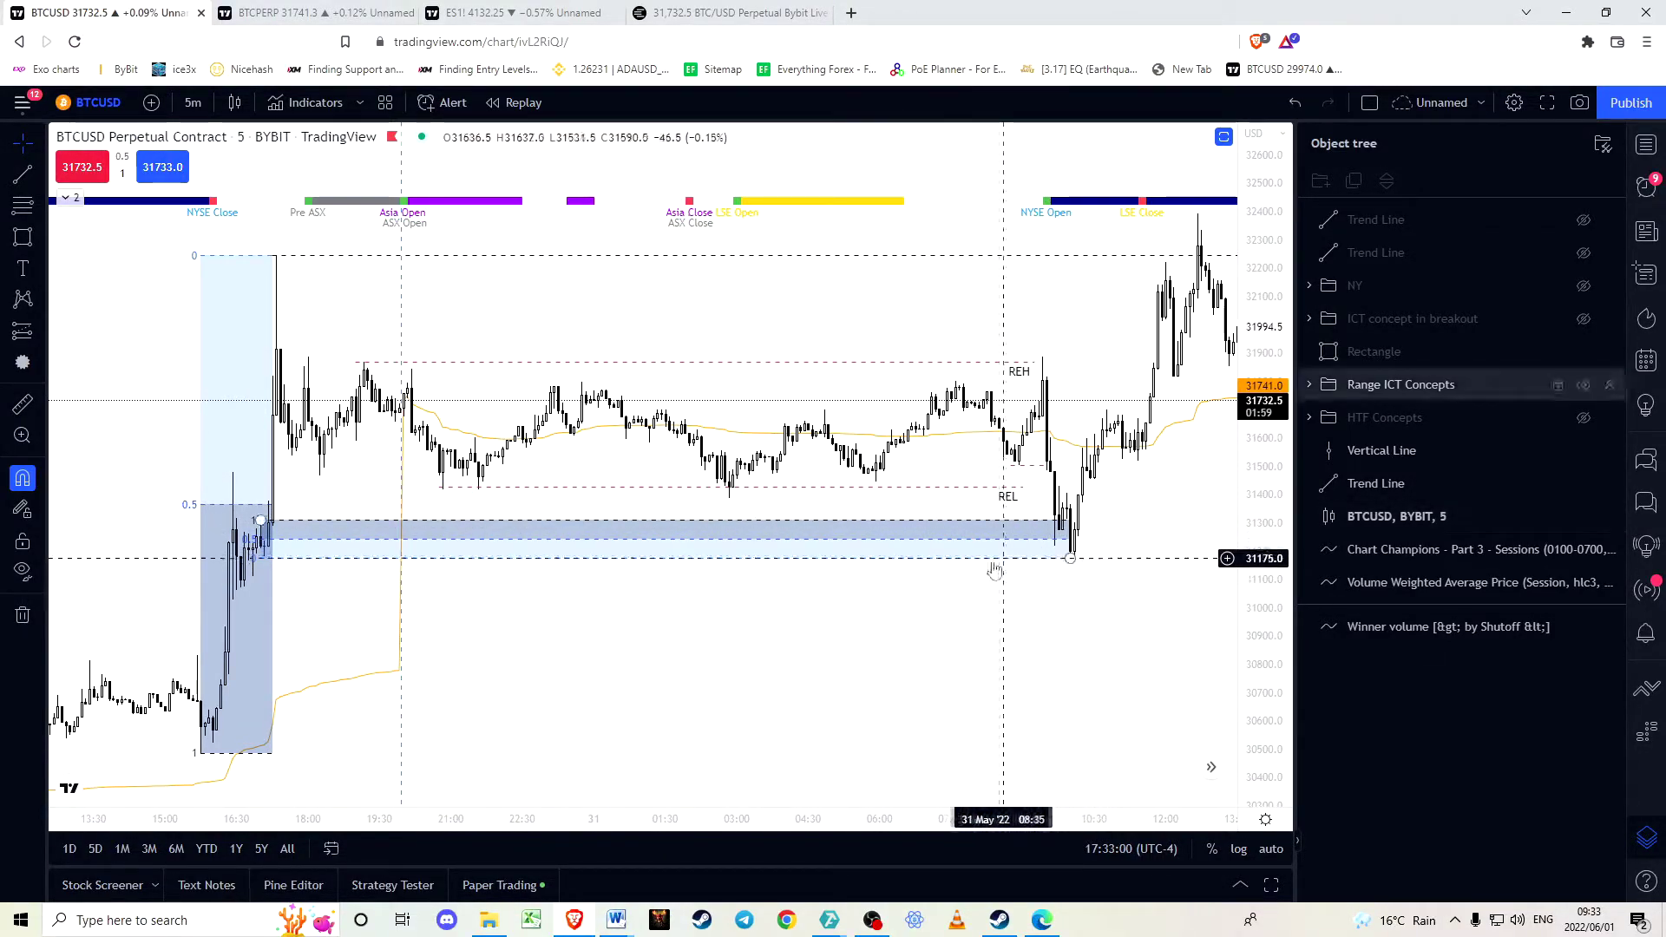
scroll(983, 563, "up", 1)
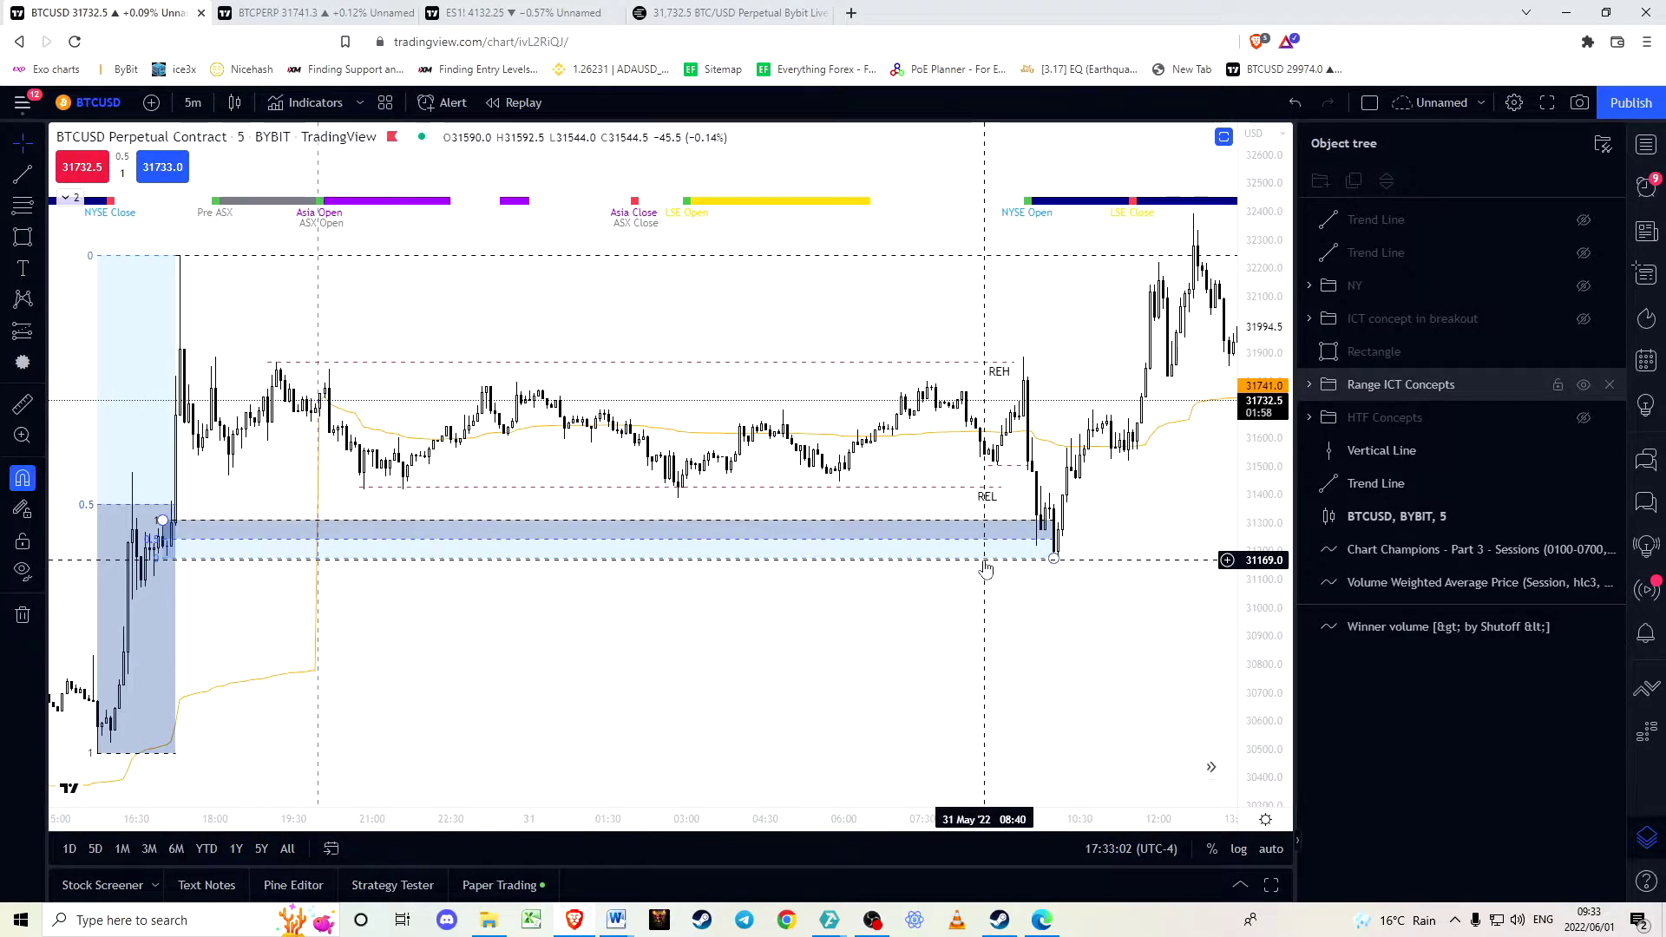
scroll(870, 621, "down", 1)
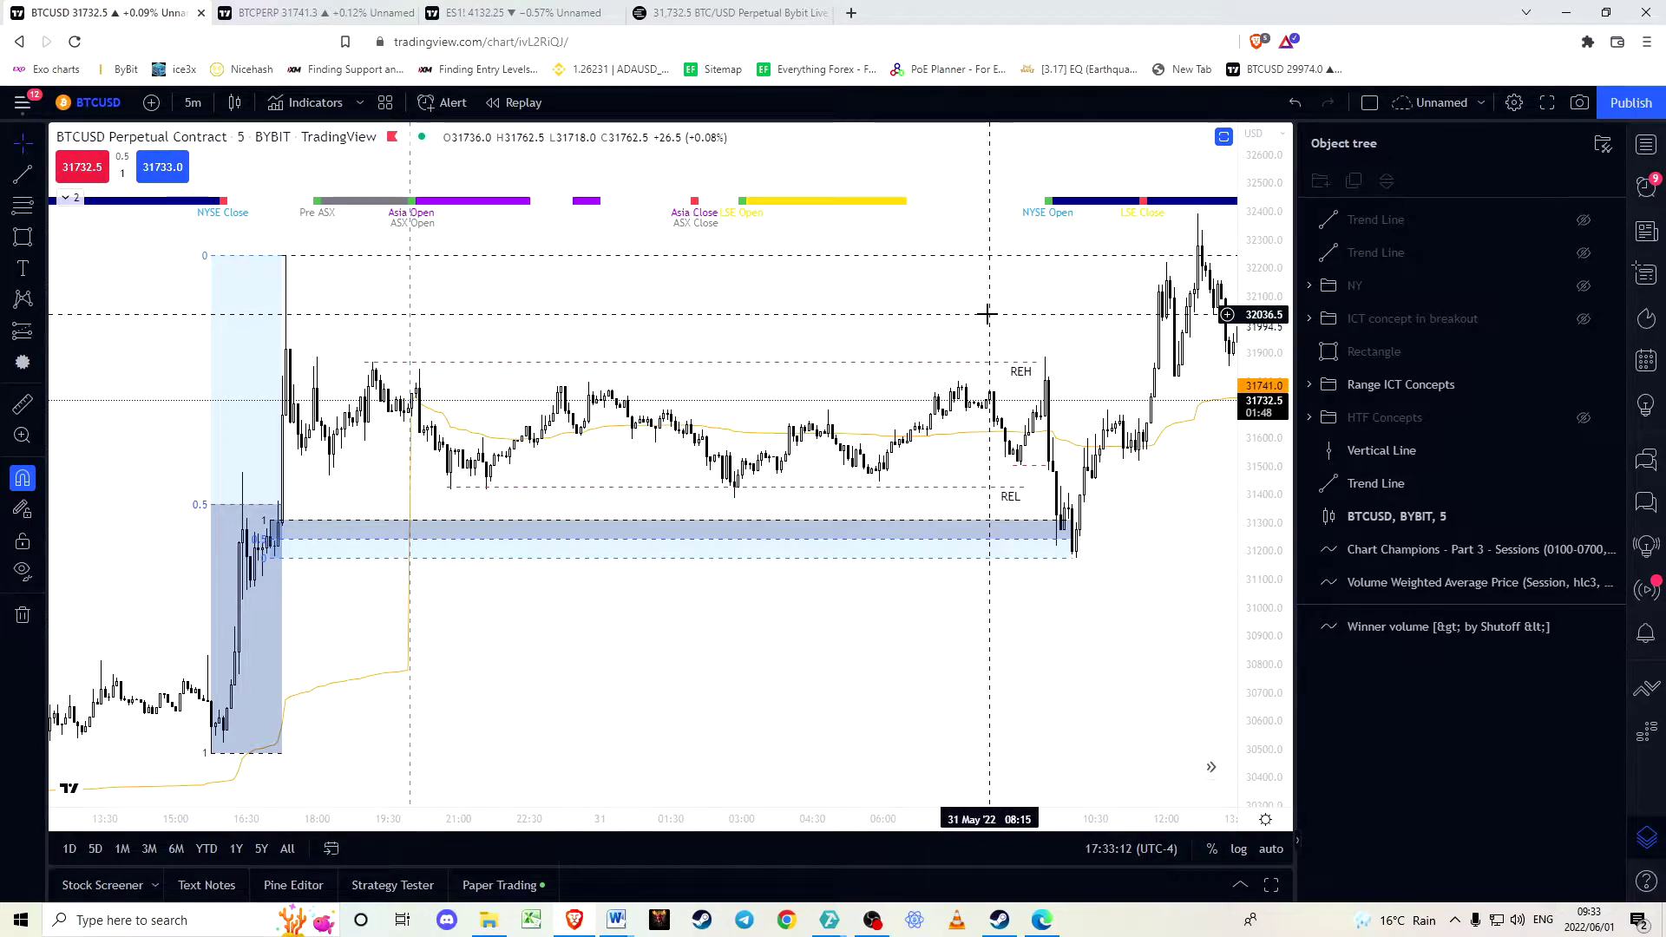
left_click_drag(911, 324, 822, 327)
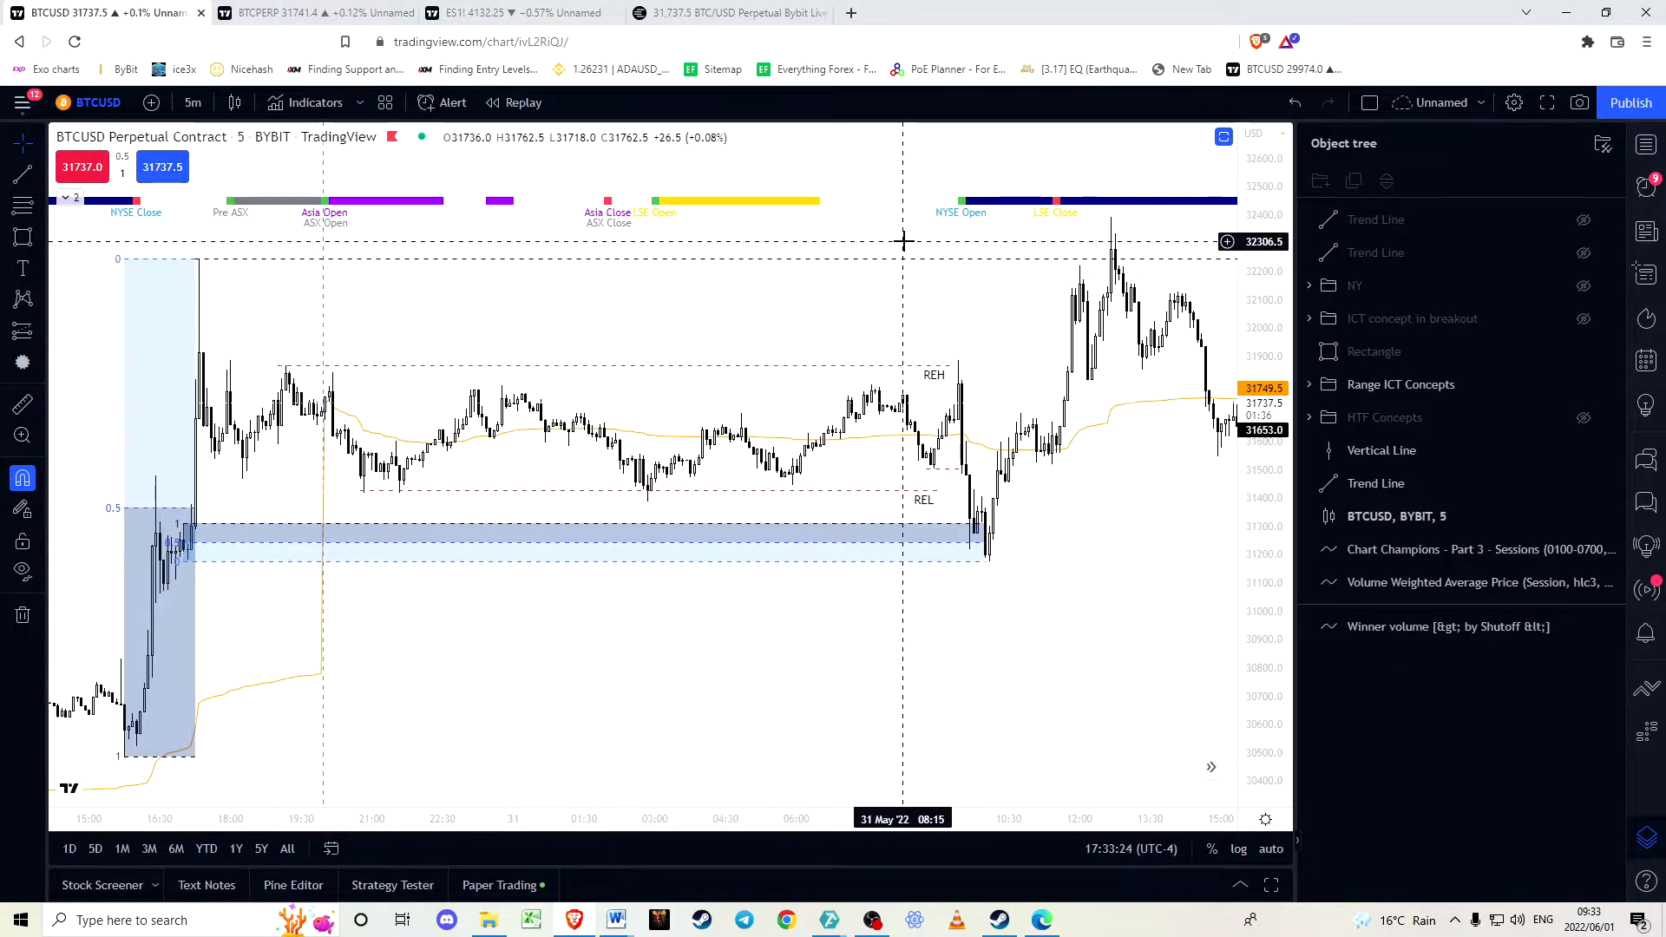
left_click_drag(863, 254, 784, 290)
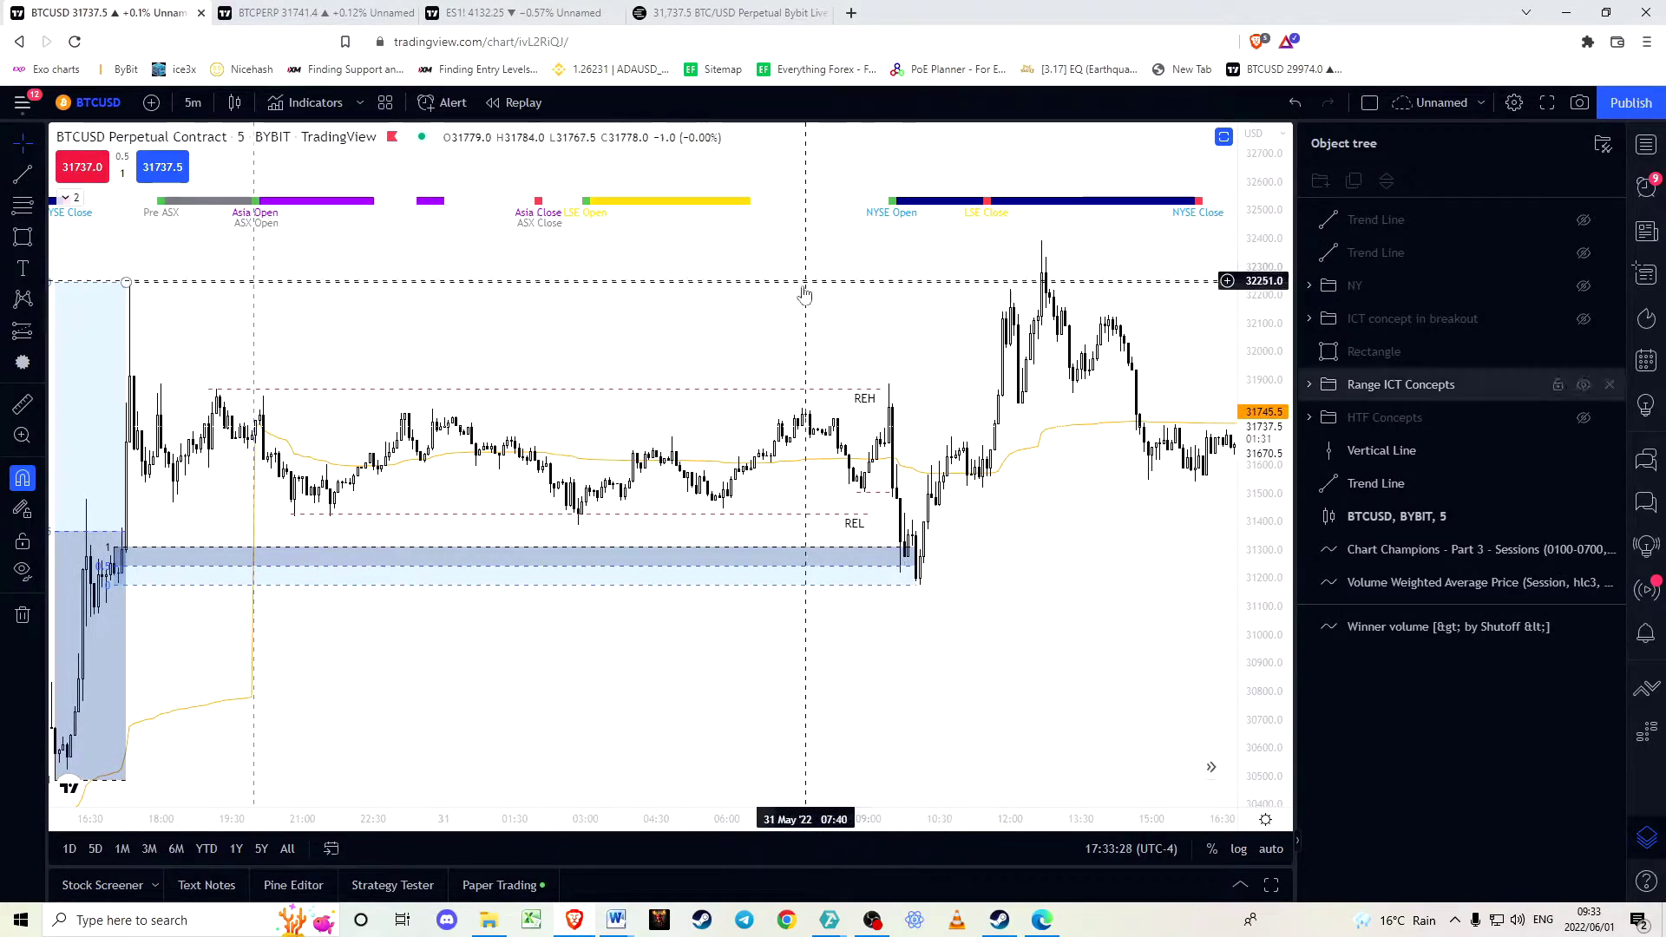
left_click_drag(1000, 285, 1099, 319)
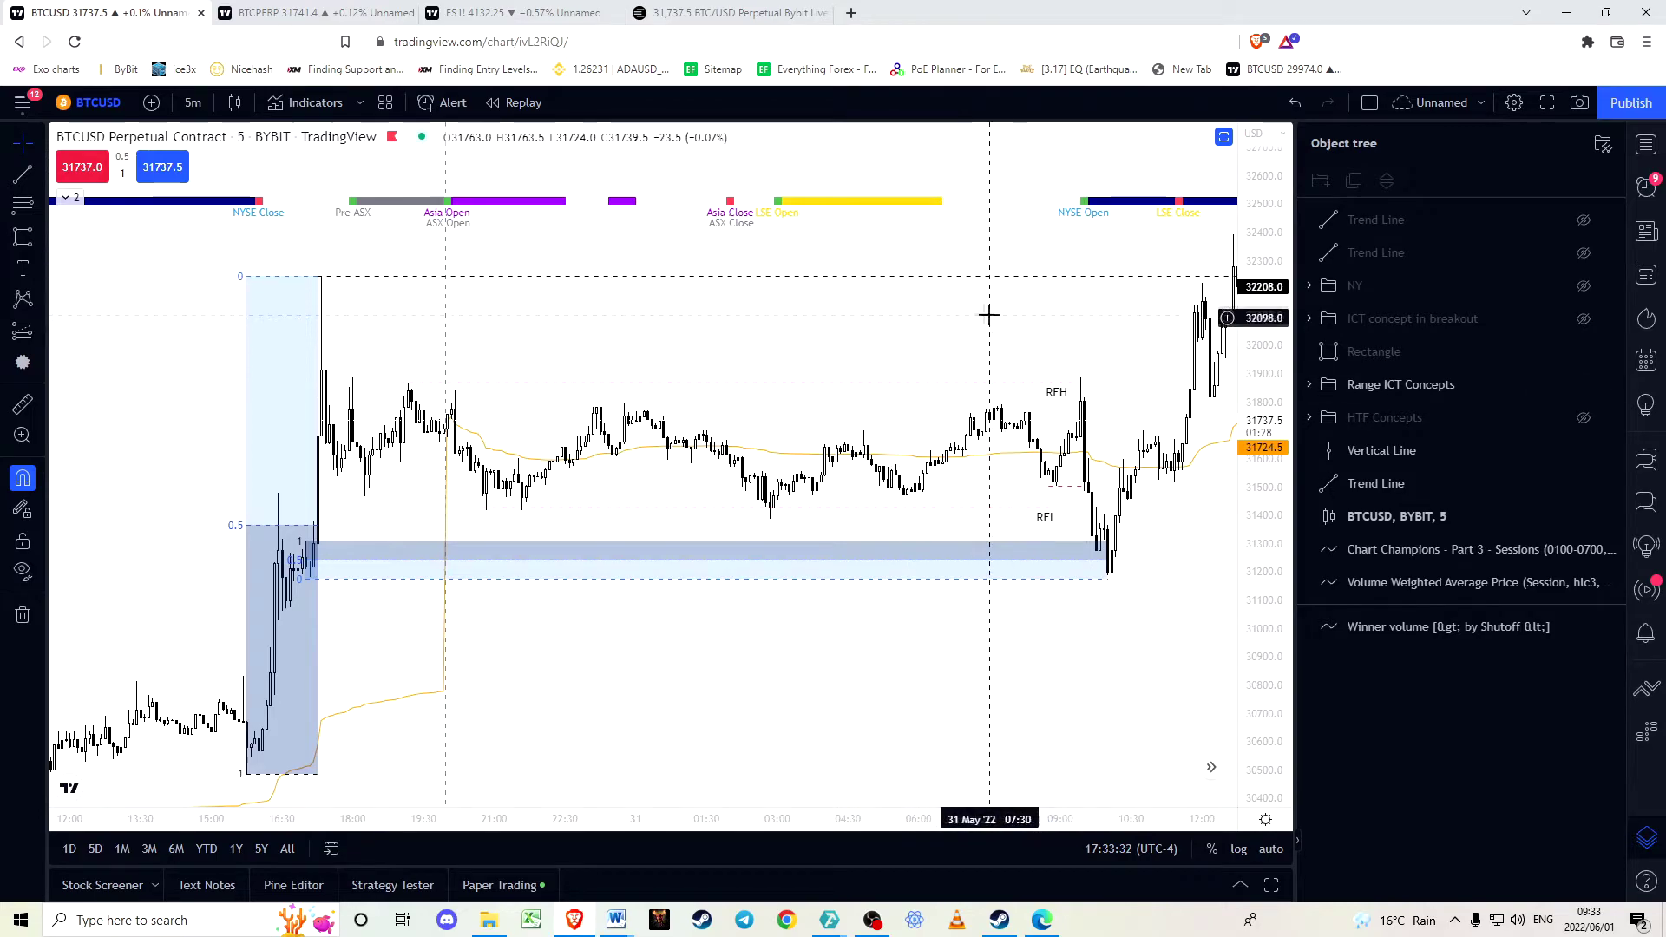
left_click_drag(986, 316, 920, 338)
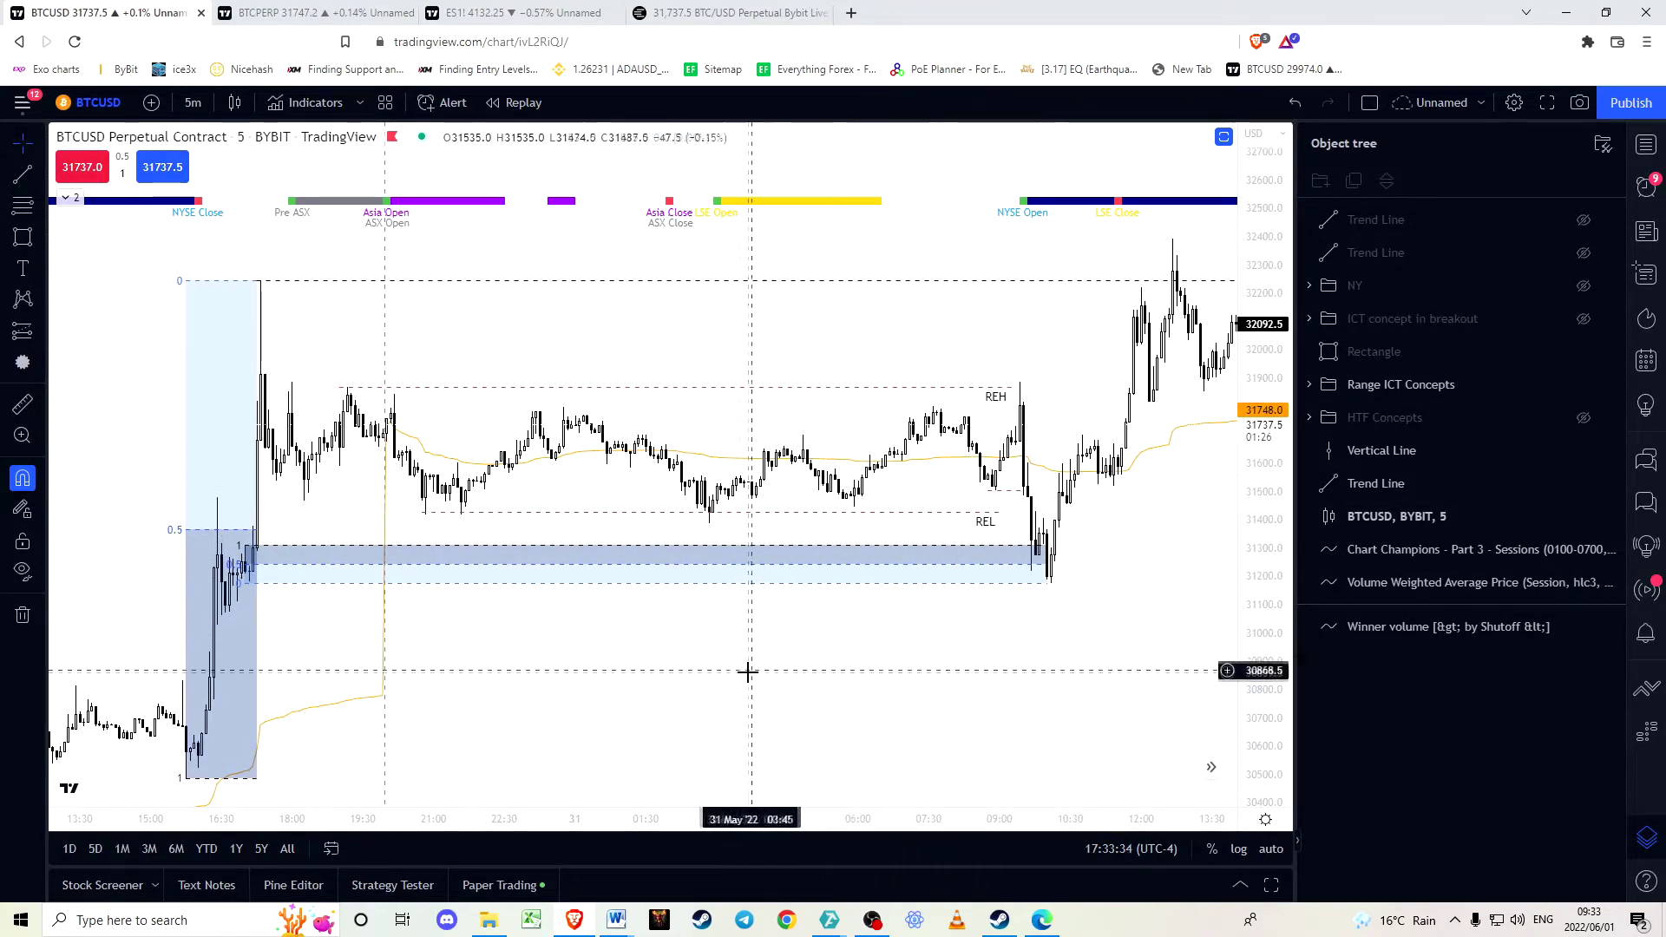
left_click_drag(748, 674, 897, 613)
scroll(868, 580, "up", 2)
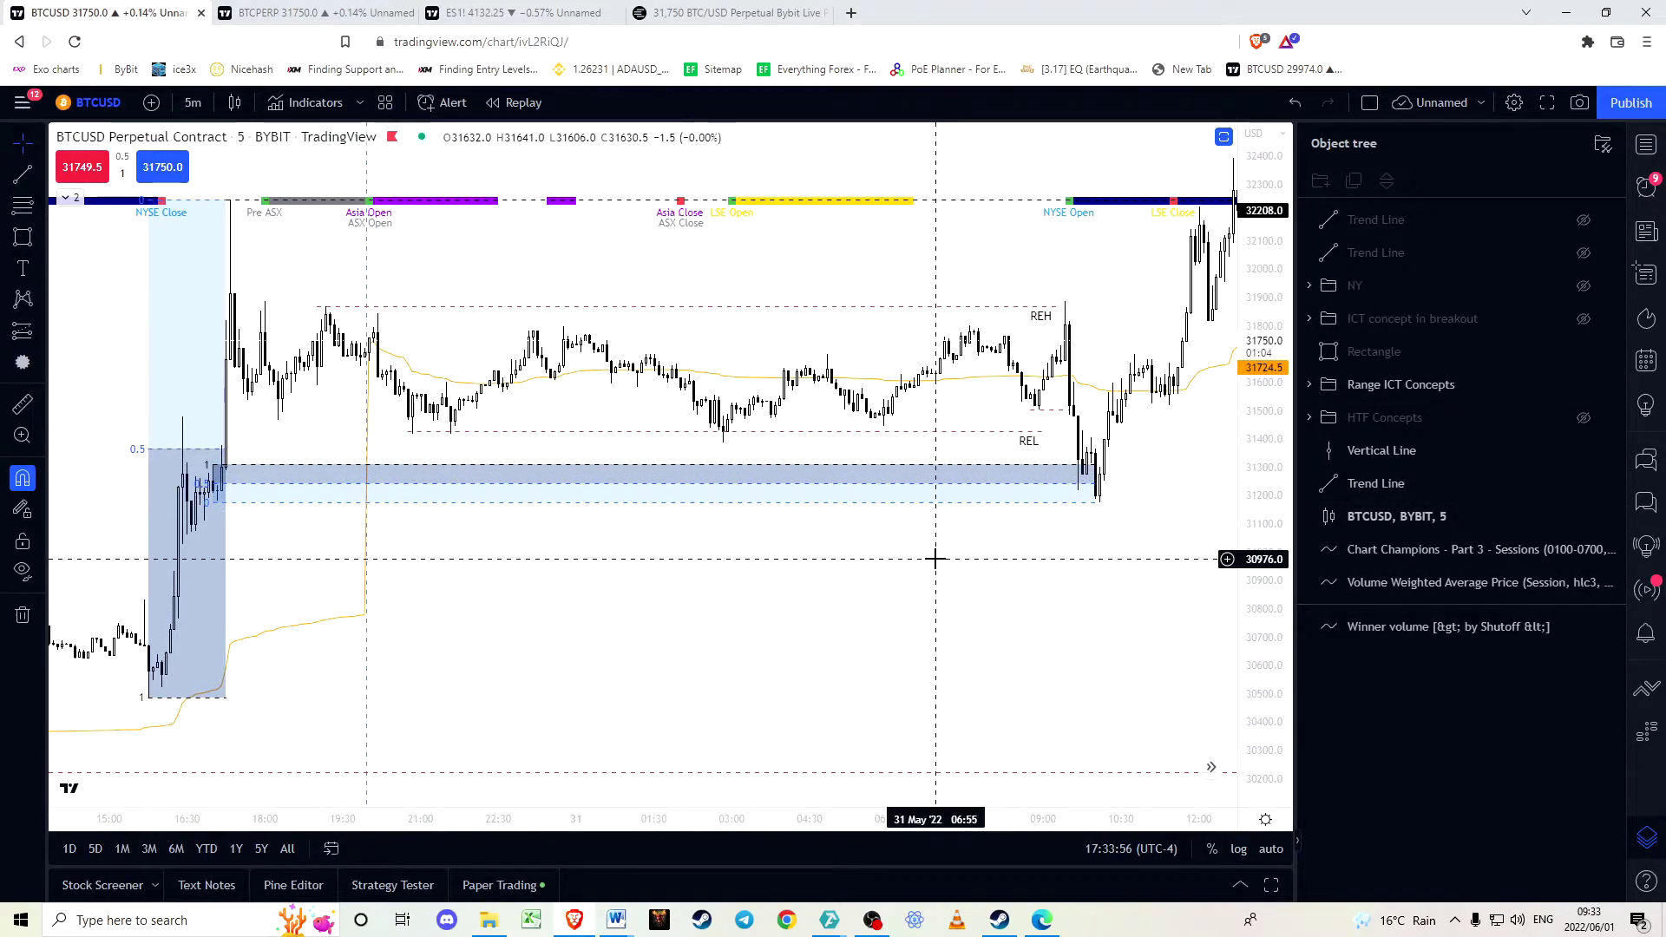
left_click_drag(932, 558, 756, 604)
scroll(811, 602, "up", 1)
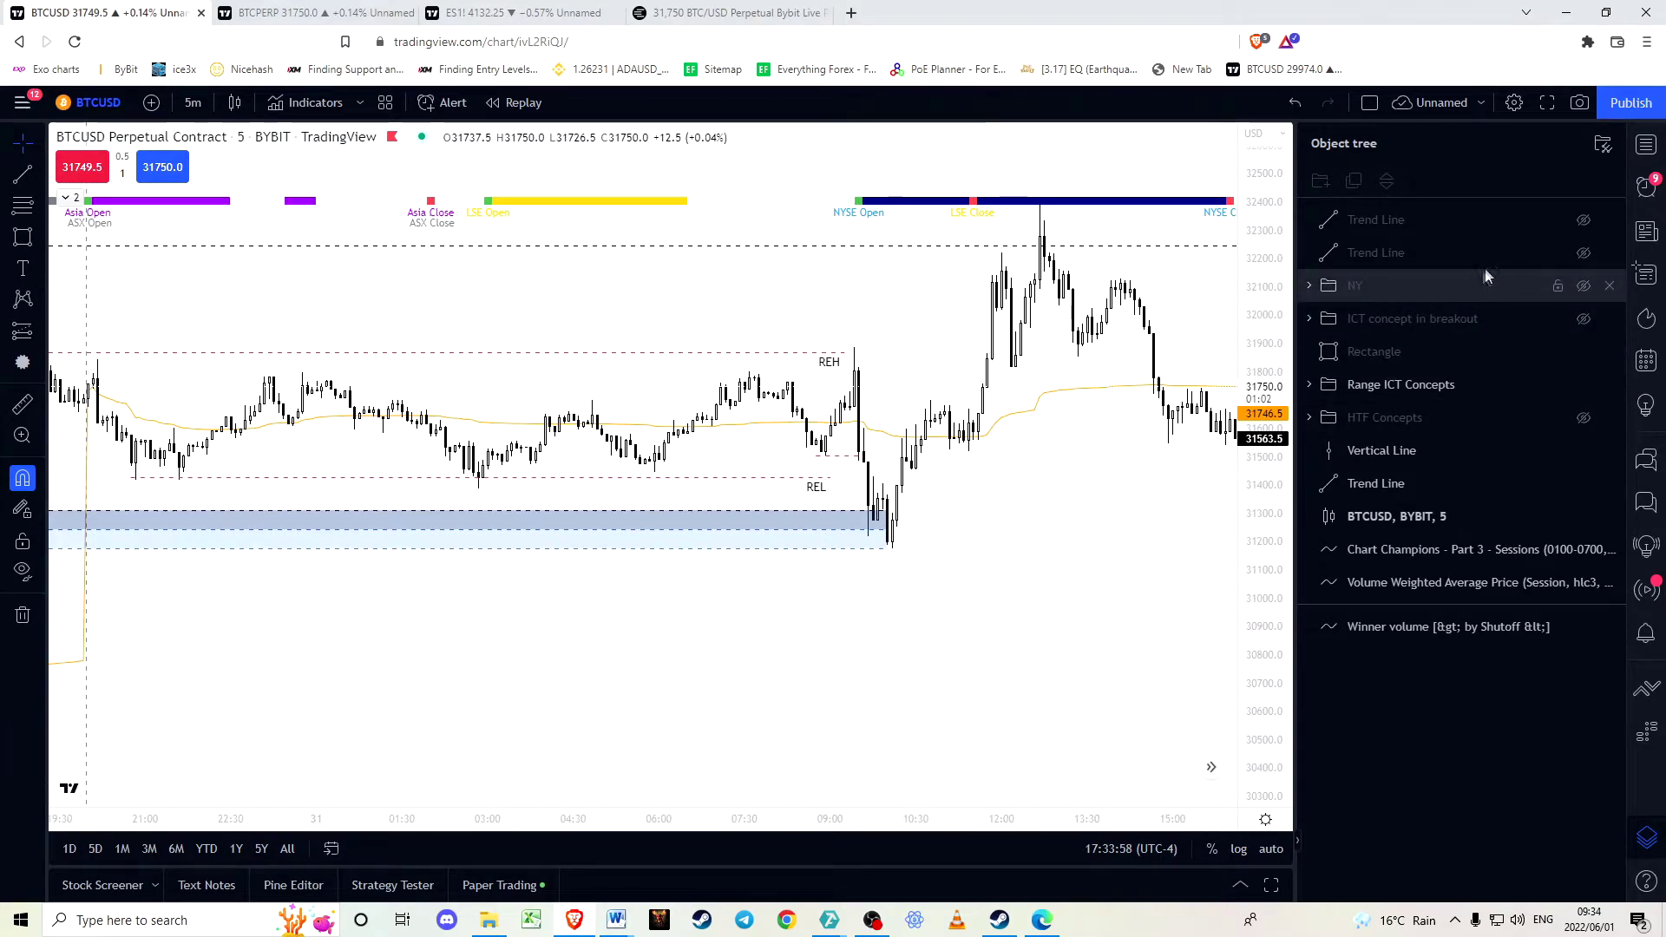
left_click(1562, 290)
scroll(955, 555, "up", 1)
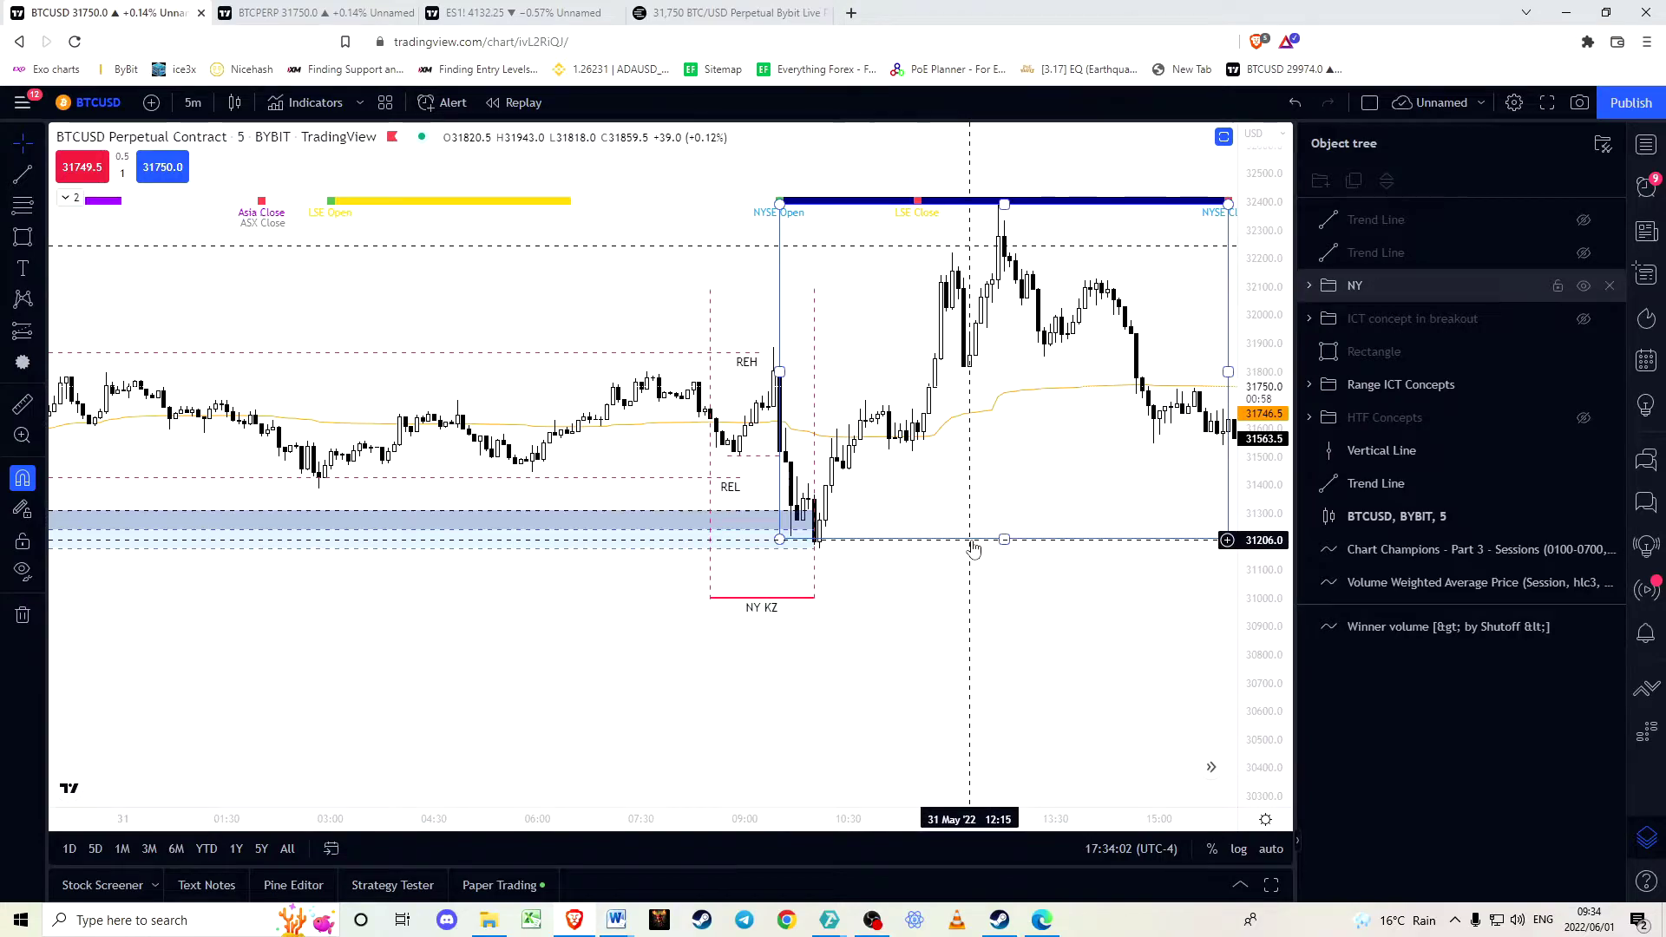
left_click(973, 547)
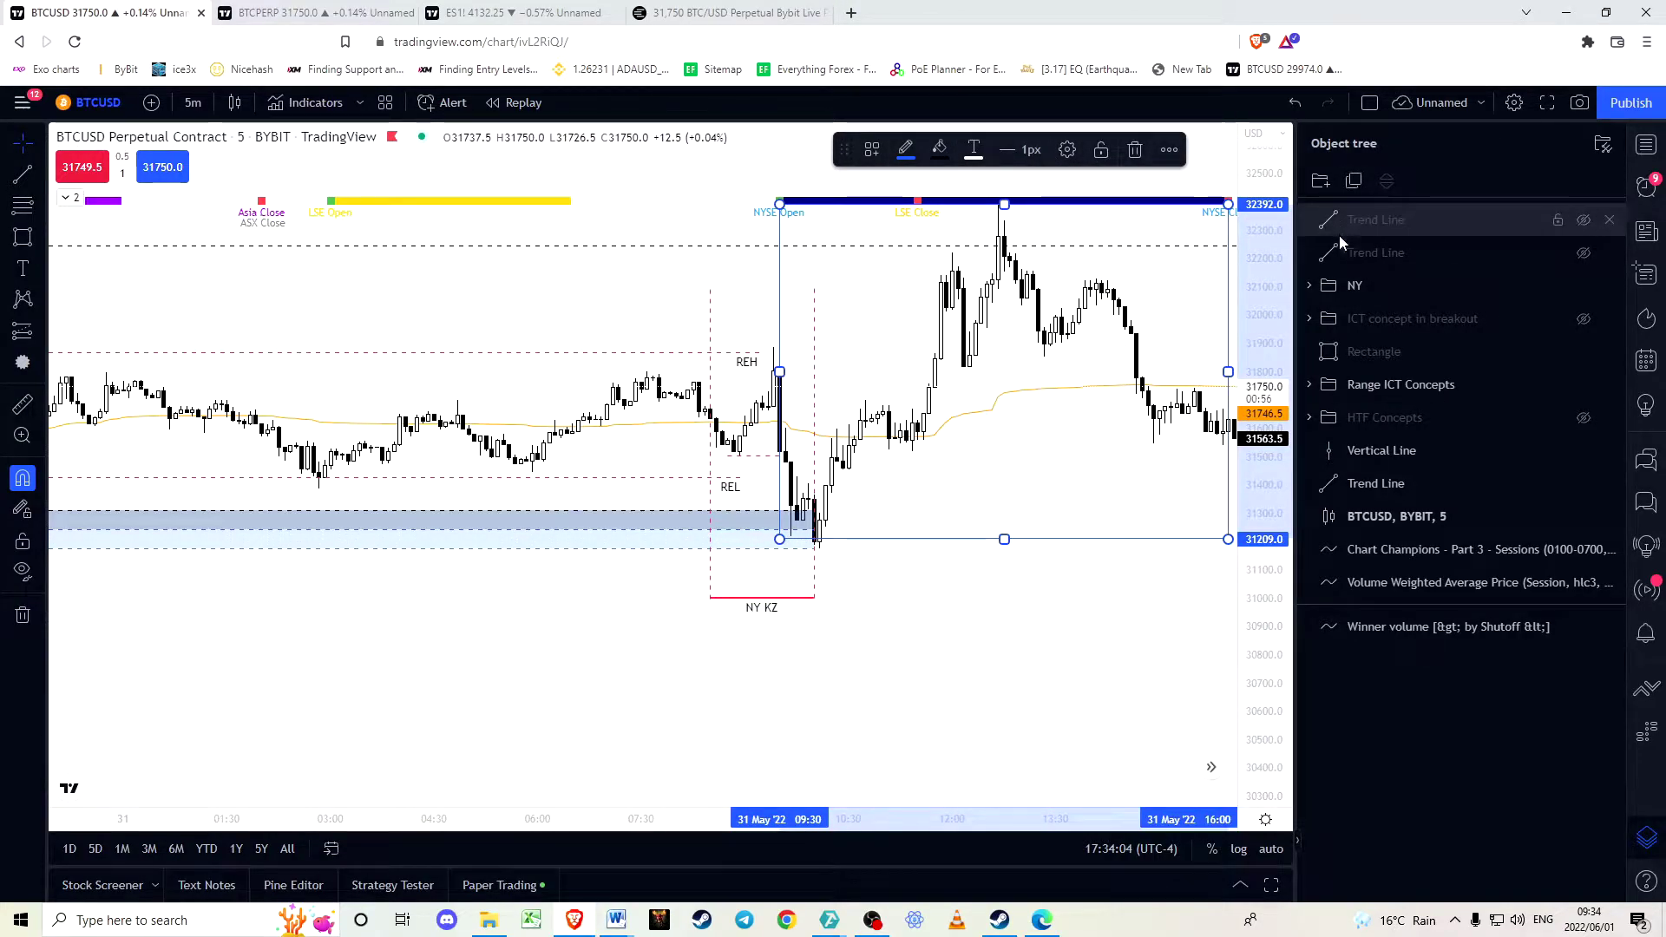
left_click(1311, 285)
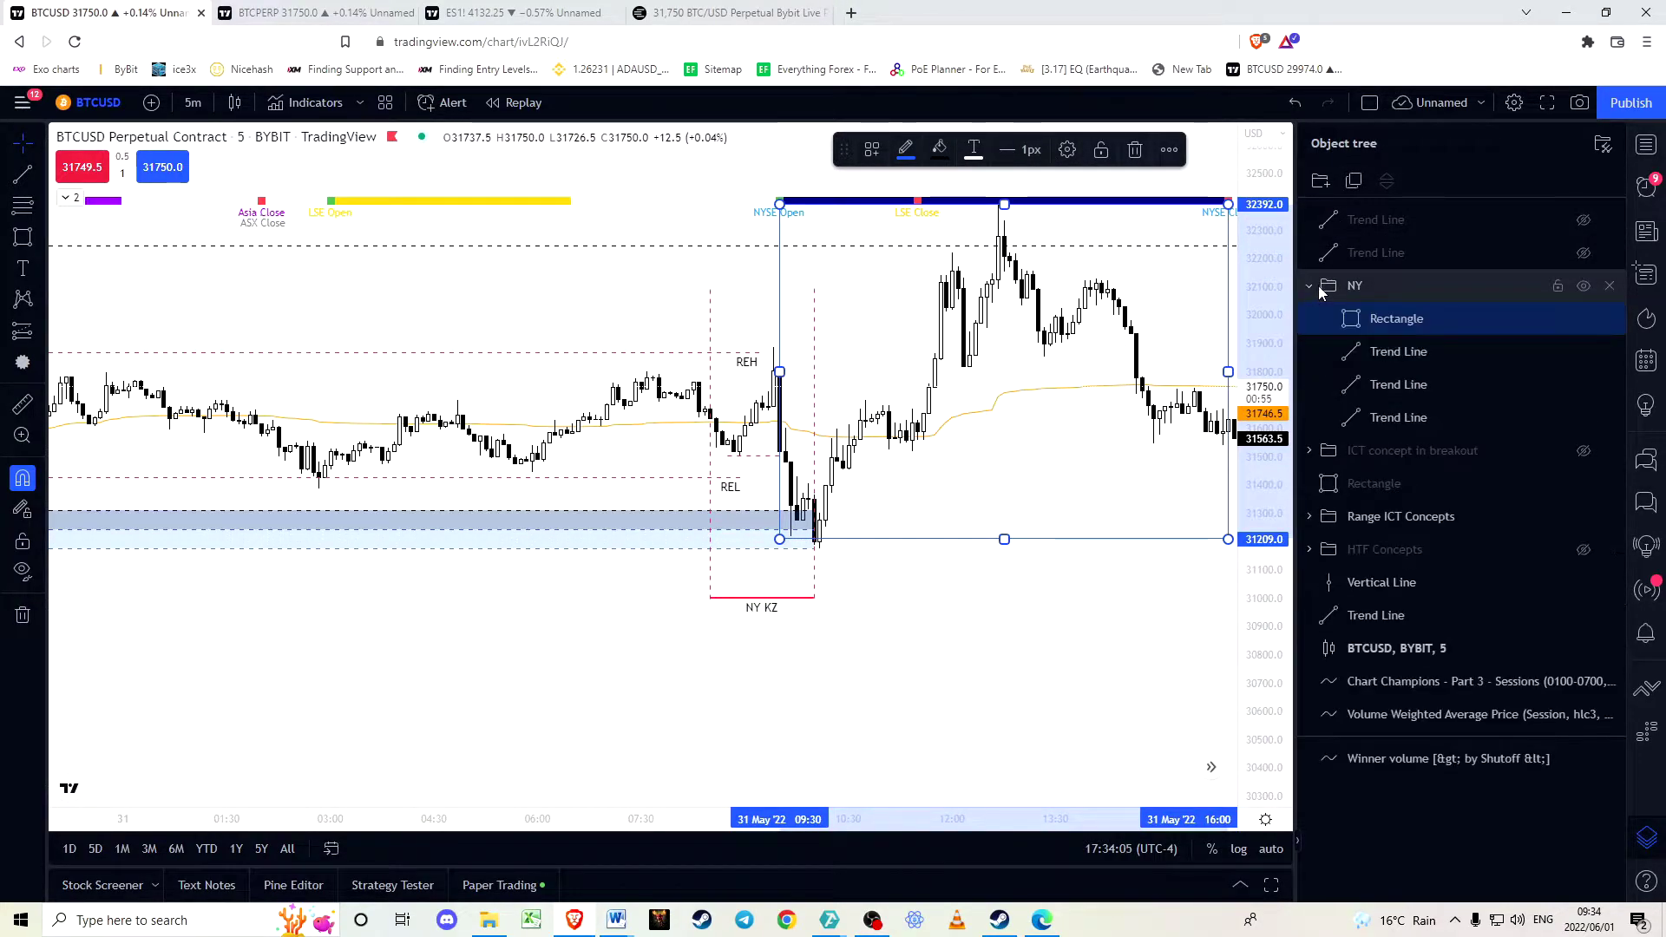
left_click(1587, 321)
scroll(1153, 509, "left", 3)
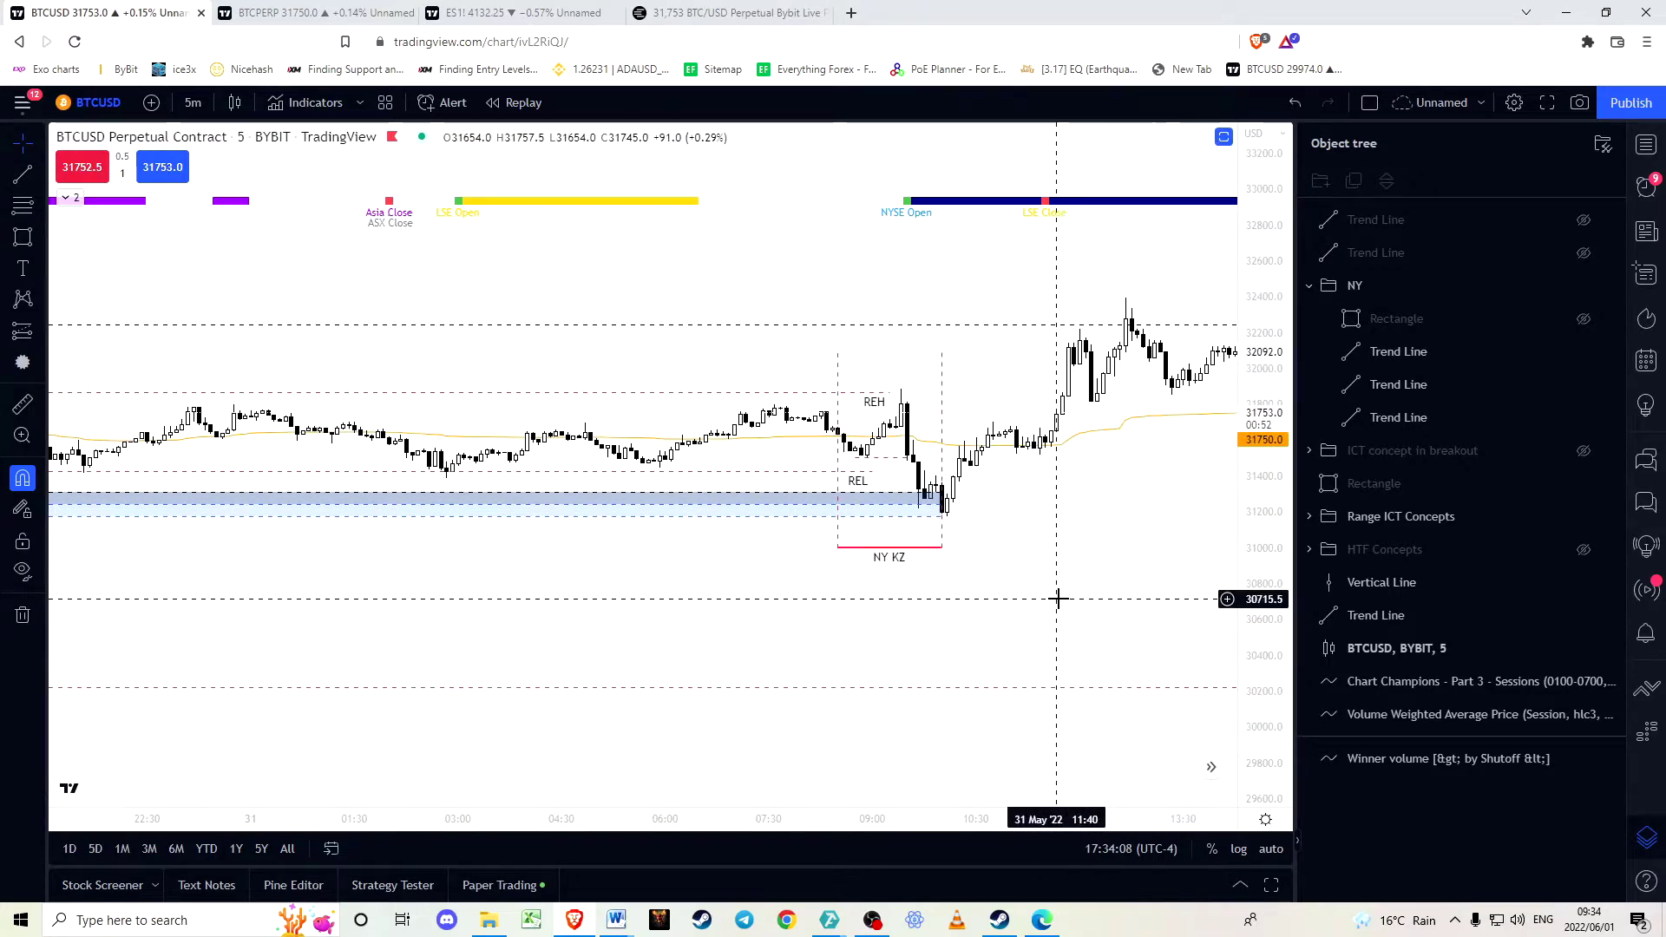
scroll(1058, 599, "down", 3)
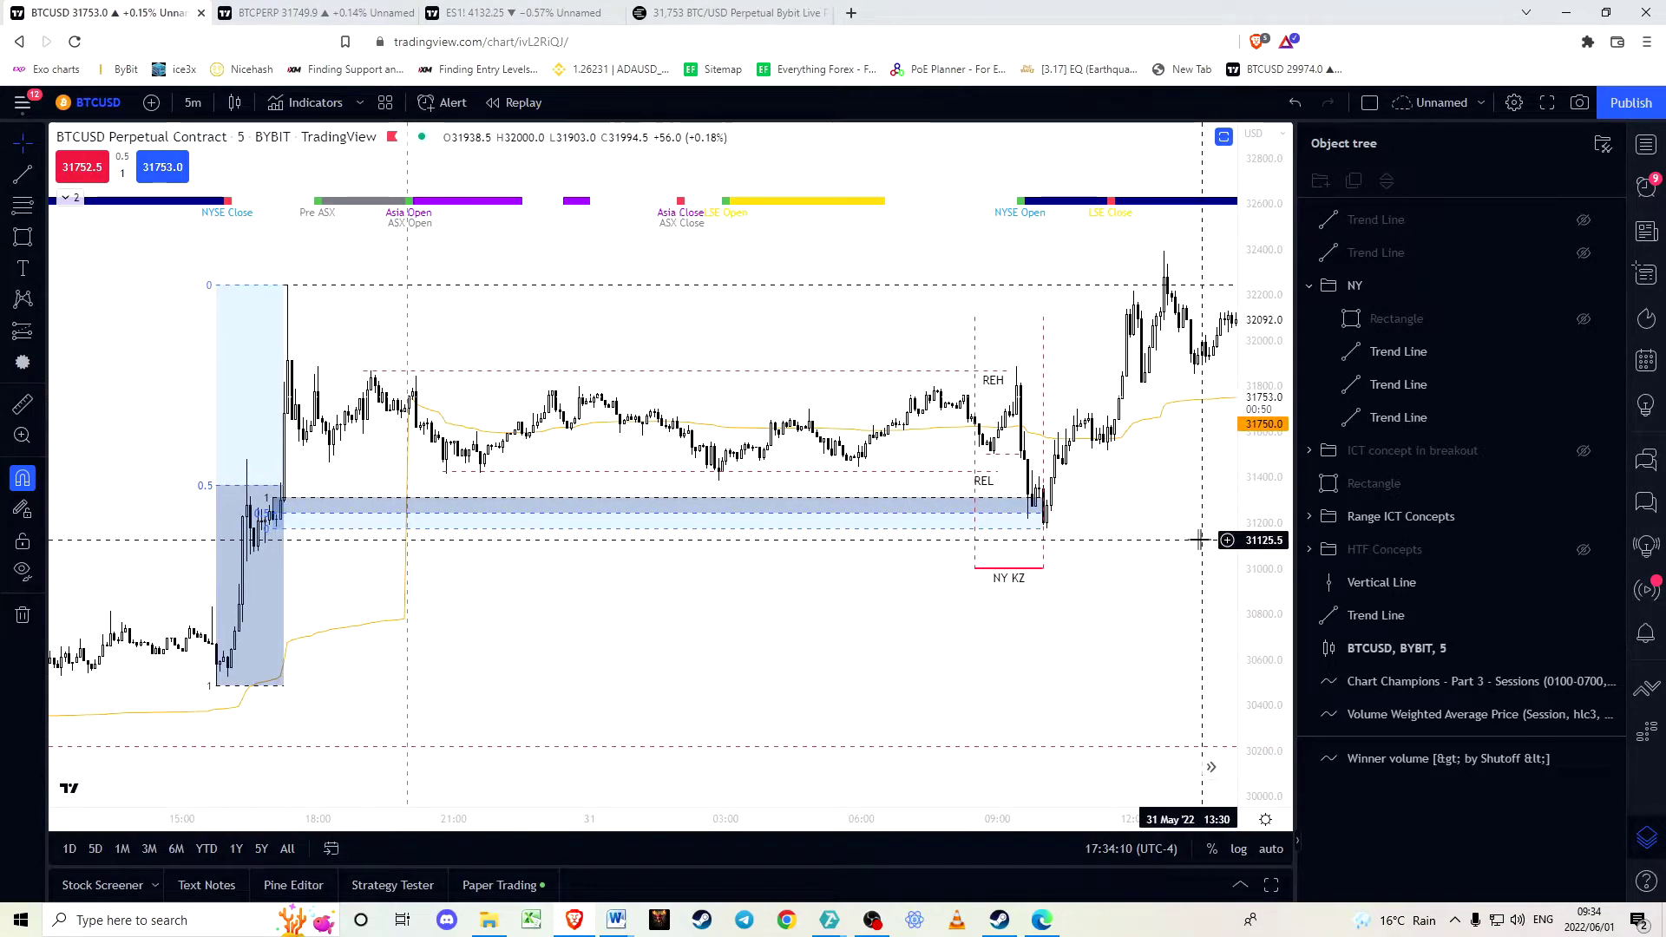
scroll(1160, 558, "up", 2)
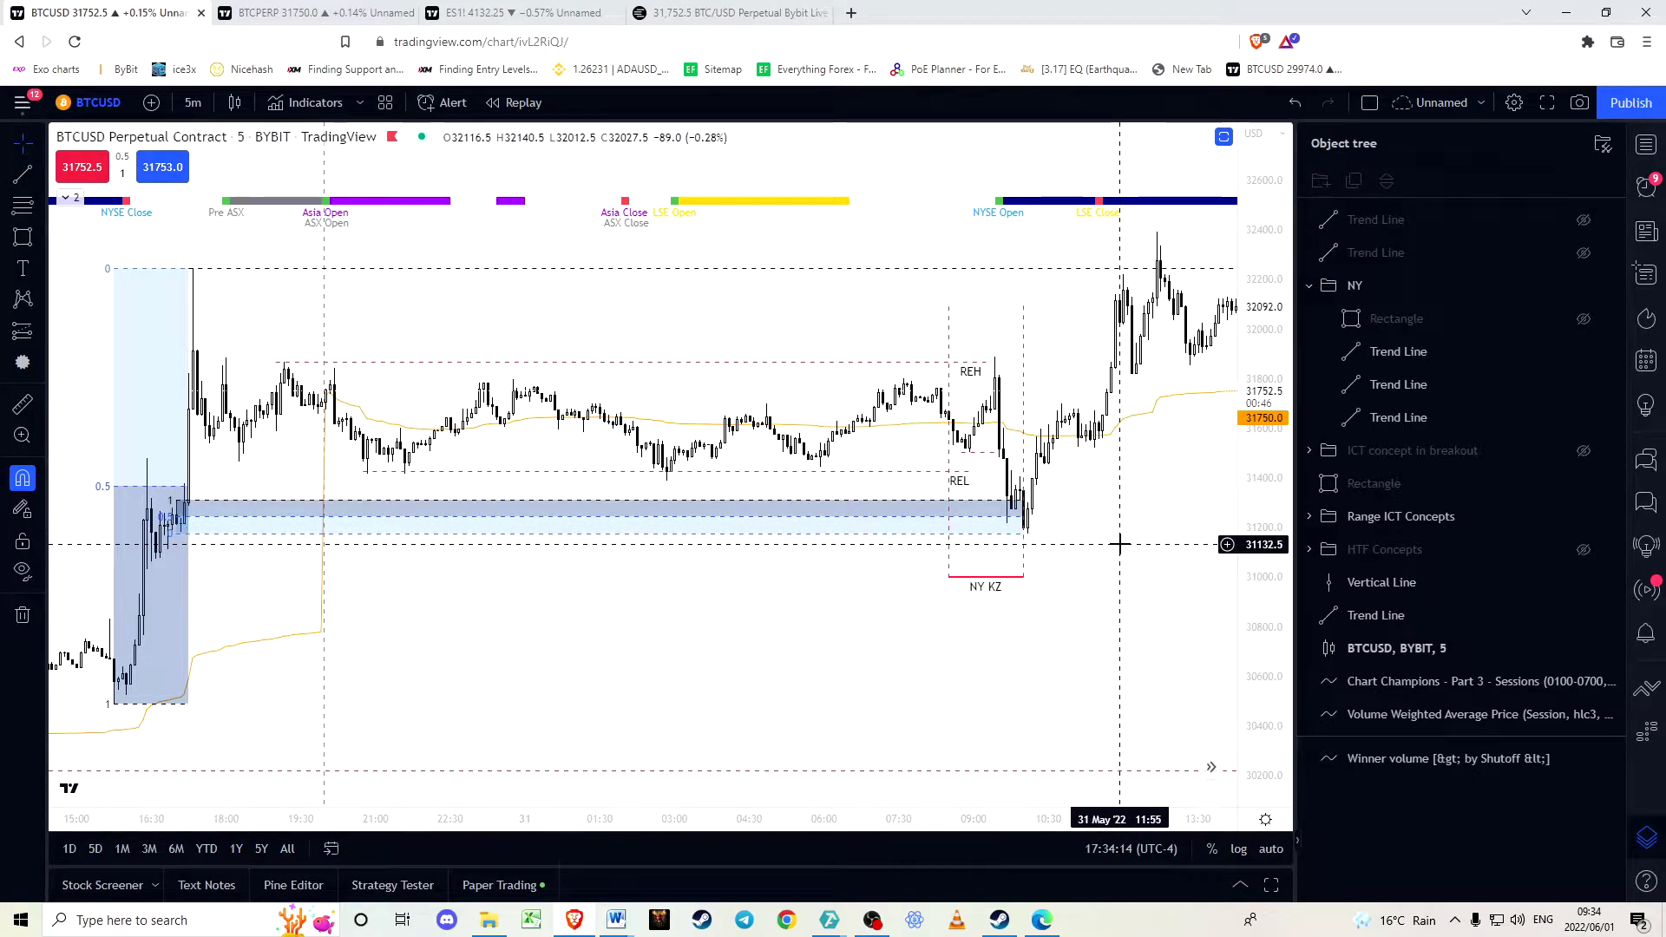
Step: Pan around, jump to real time with Alt+R, and zoom in on the NY KZ sweep of REL
scroll(990, 618, "right", 2)
left_click_drag(1000, 615, 821, 639)
left_click_drag(974, 599, 1021, 584)
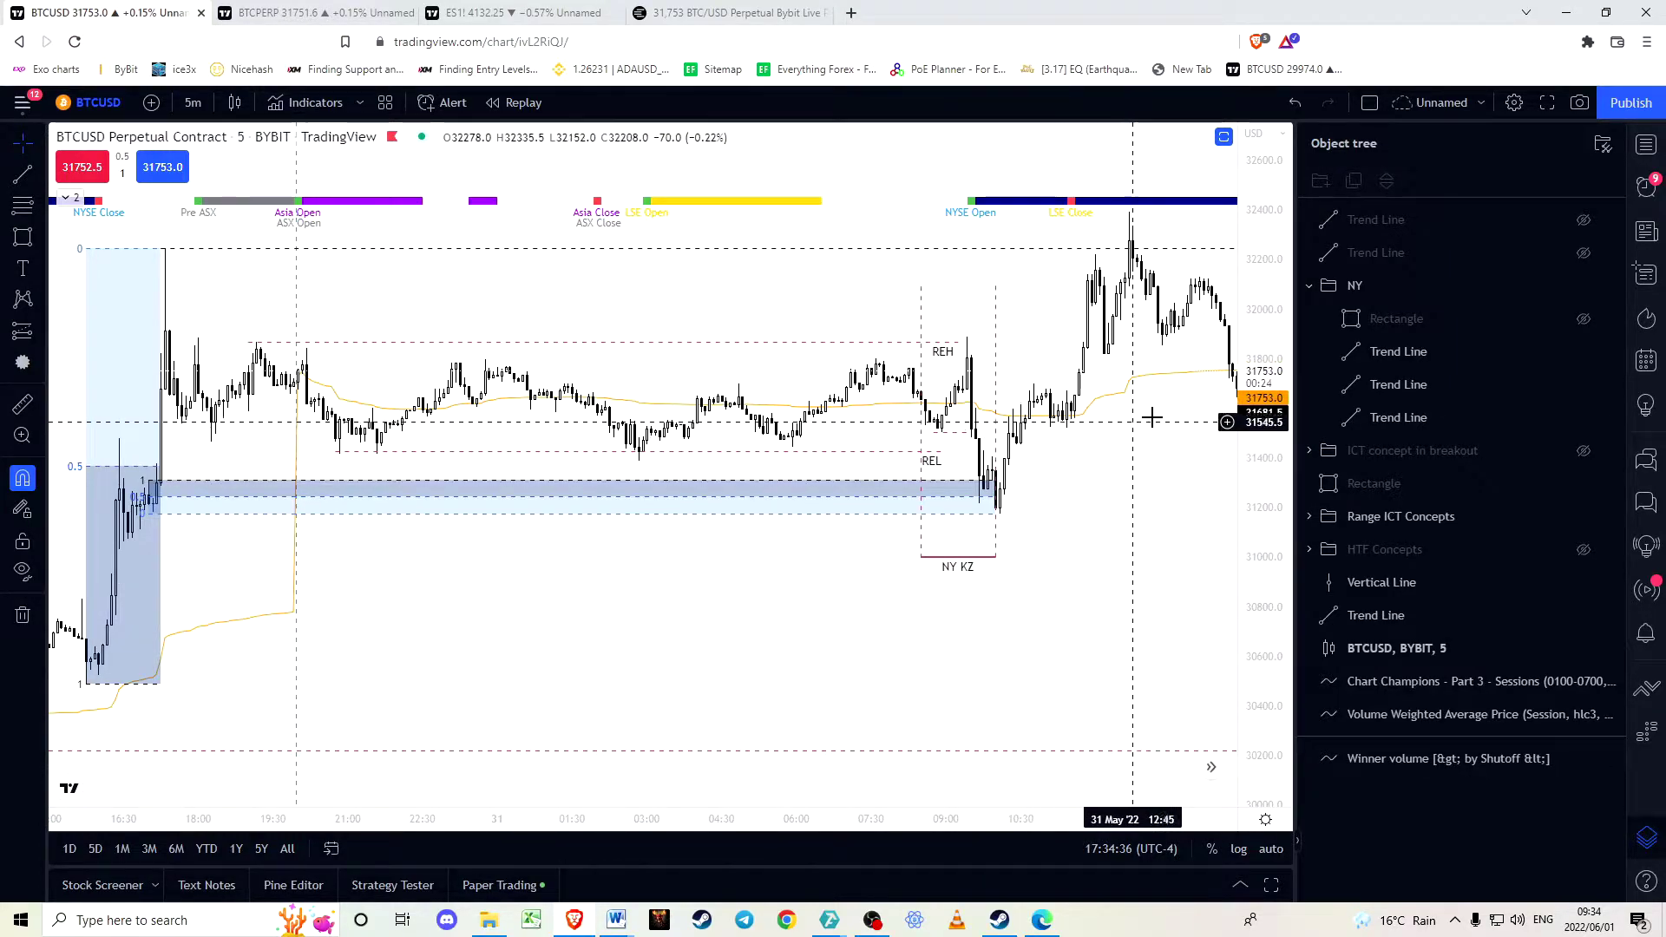
left_click_drag(1160, 416, 801, 504)
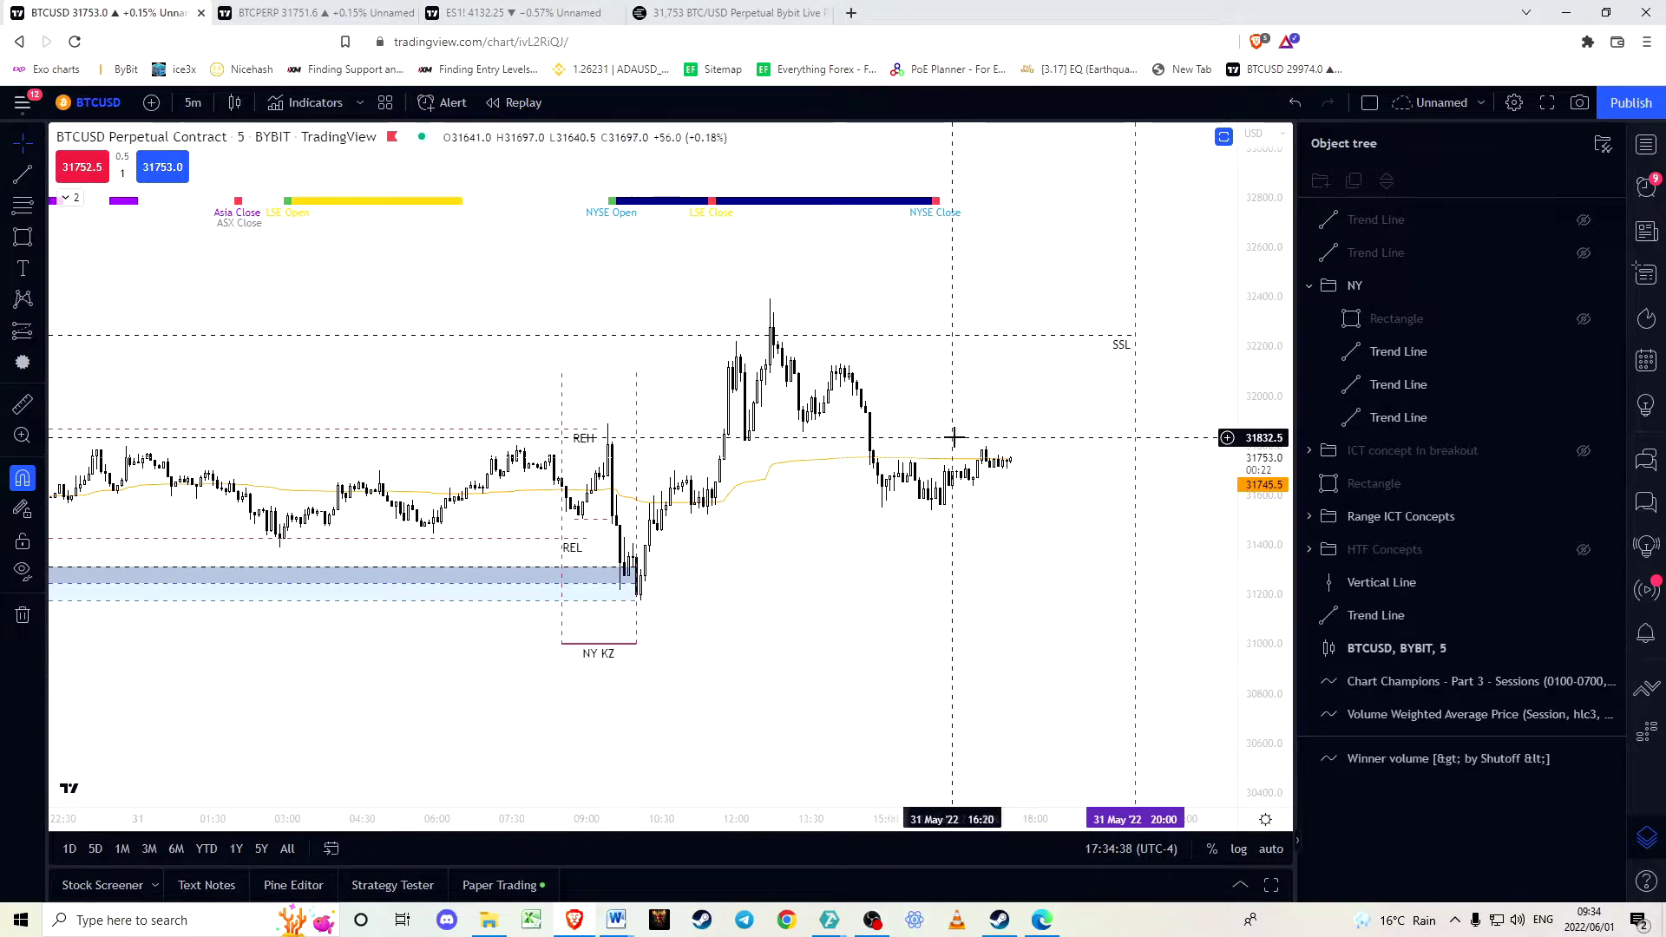
key("alt+r")
left_click_drag(778, 638, 886, 582)
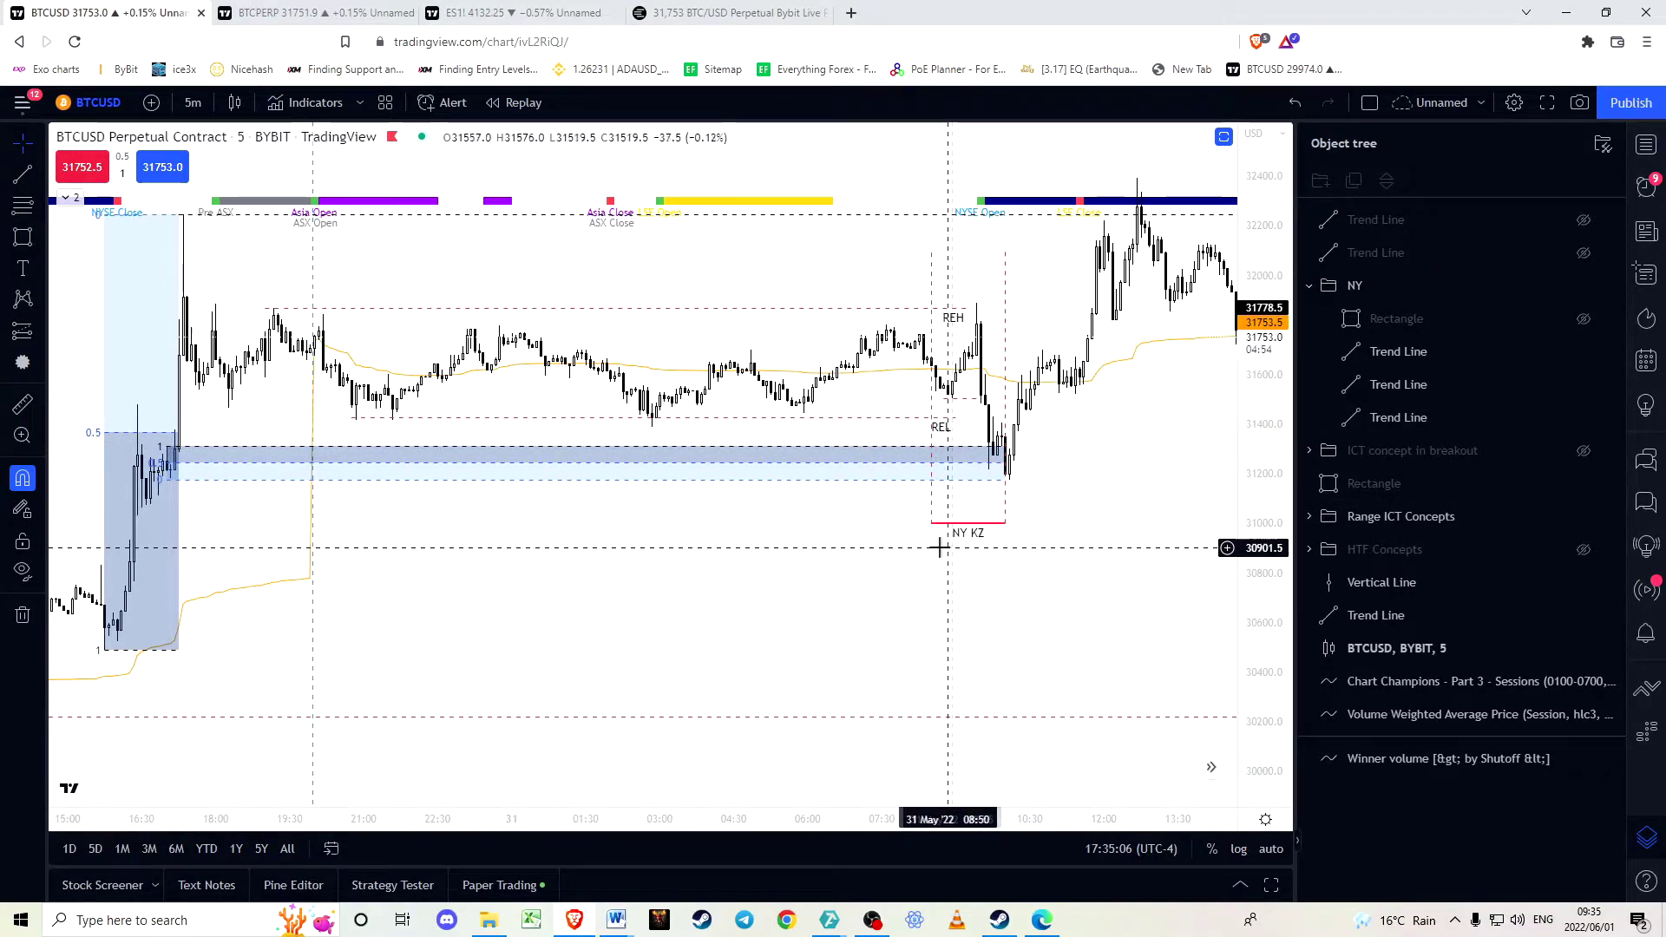
scroll(927, 544, "up", 1)
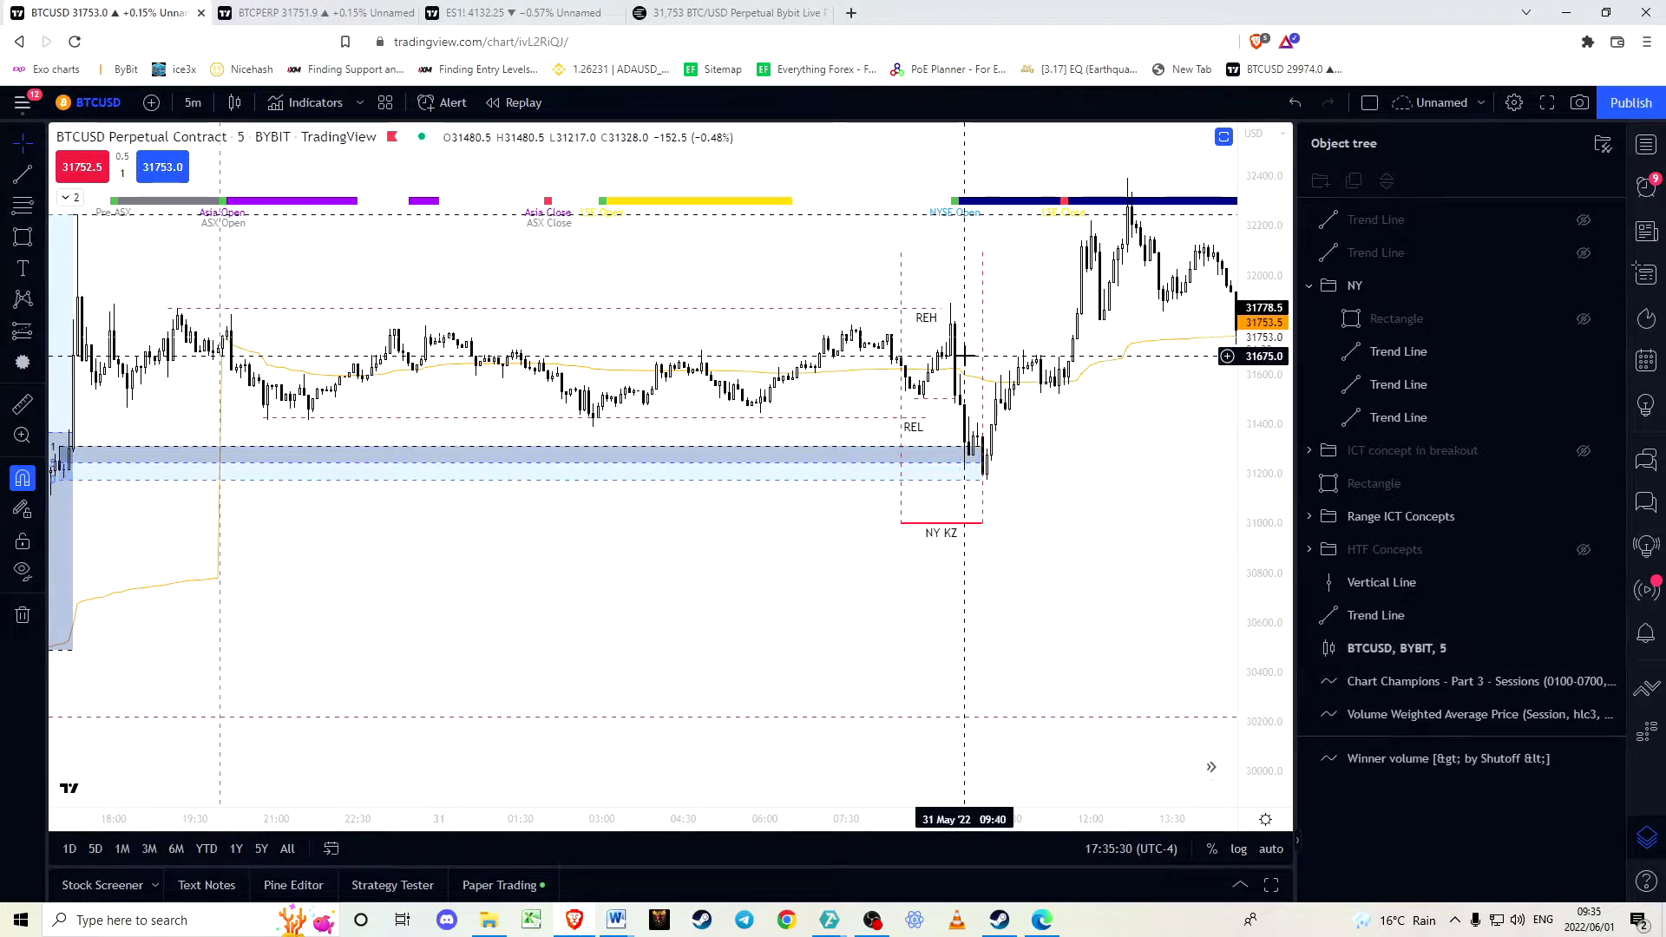
left_click_drag(1018, 509, 1047, 508)
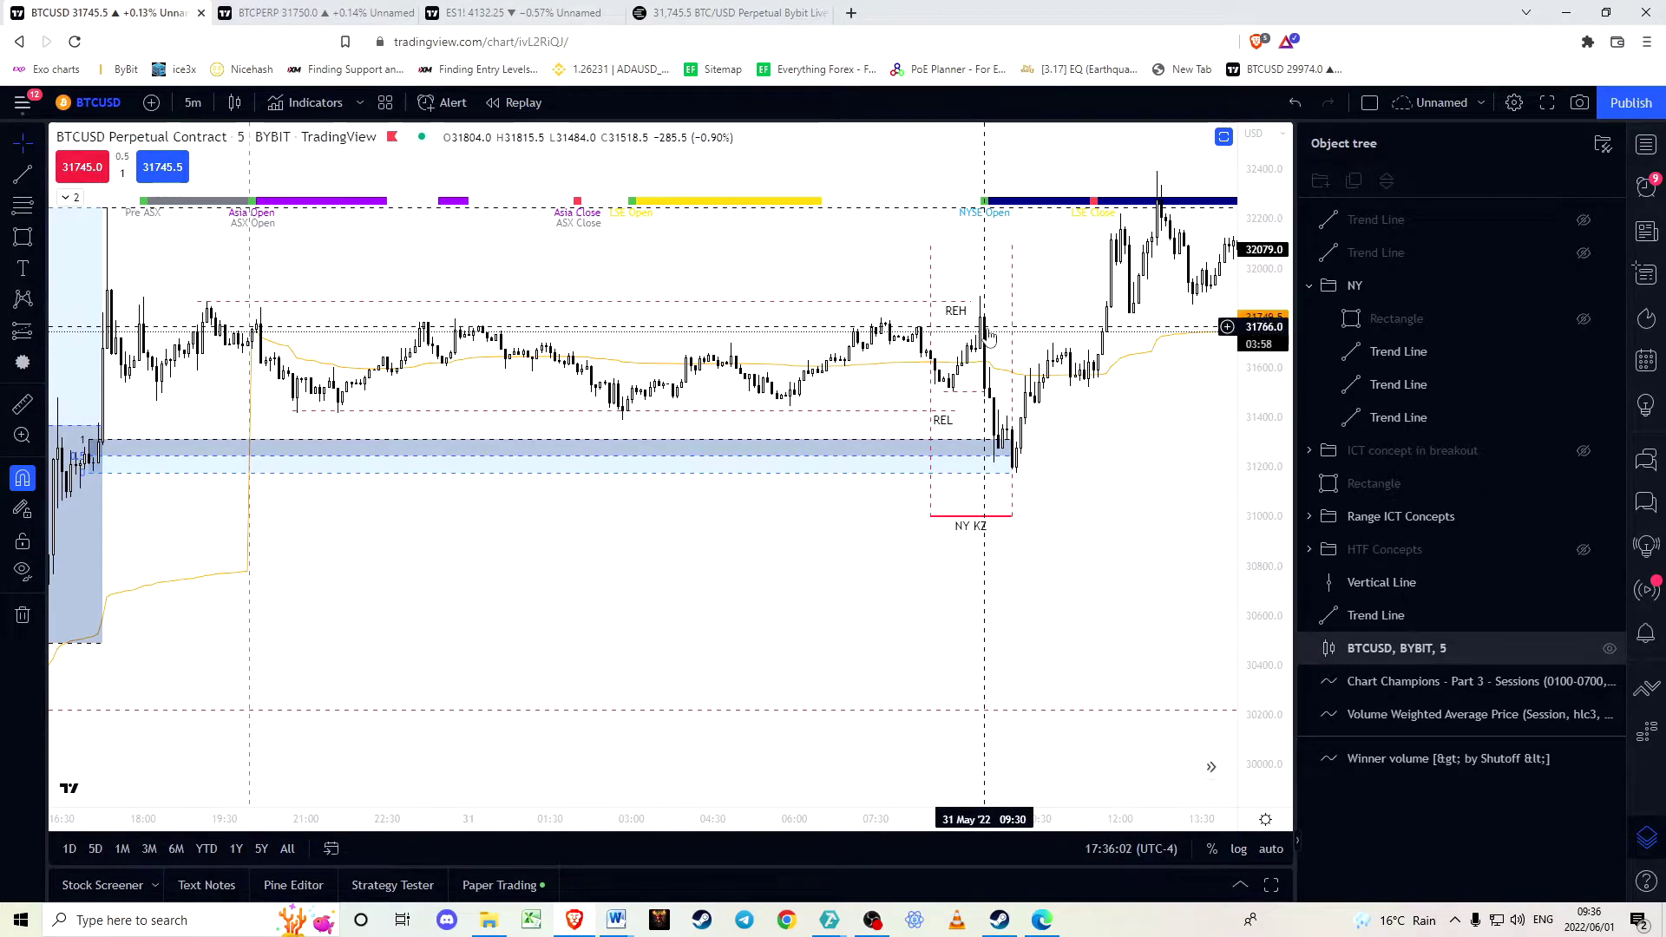
scroll(994, 341, "up", 1)
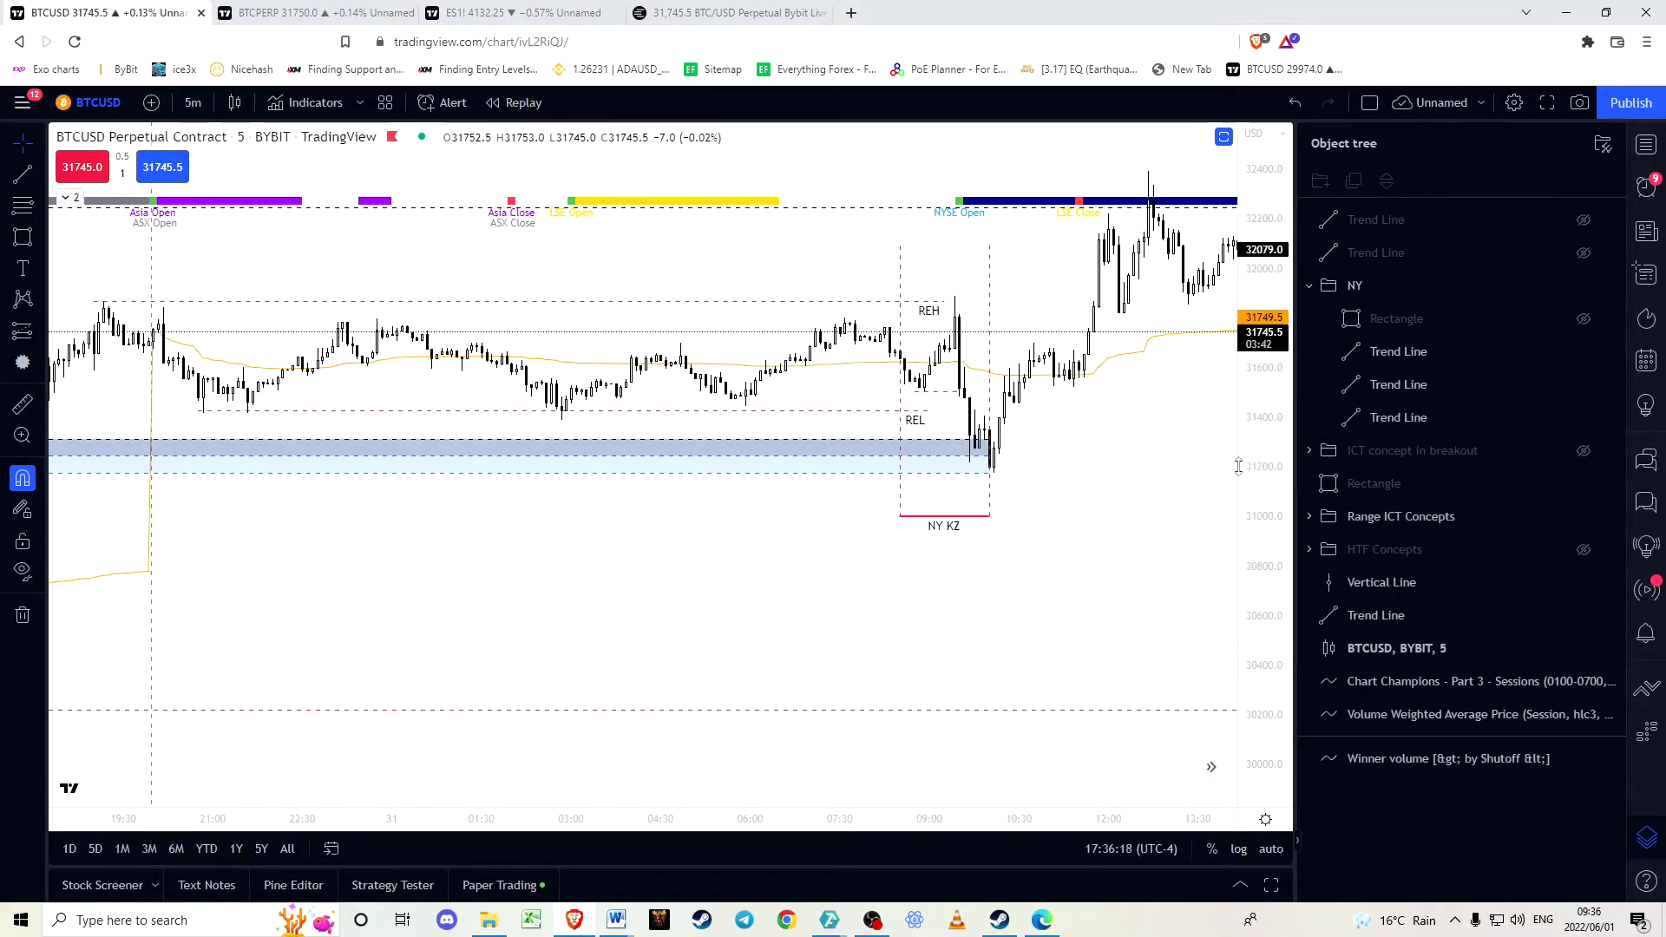
left_click_drag(1262, 486, 1262, 434)
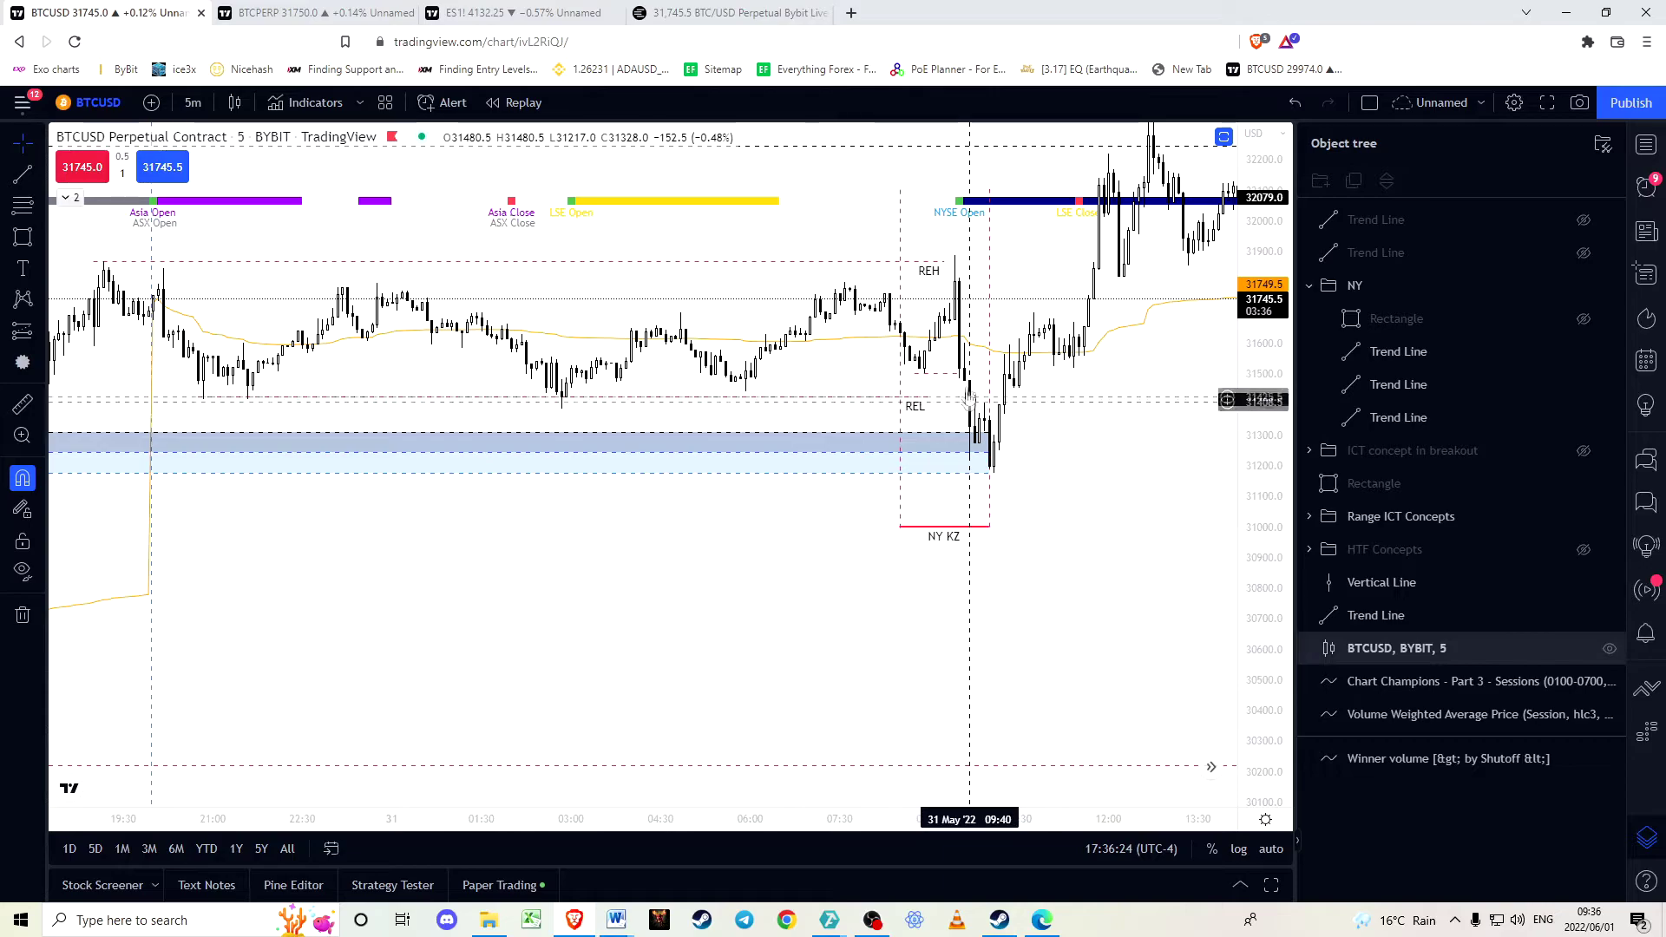
left_click_drag(1085, 440, 1049, 482)
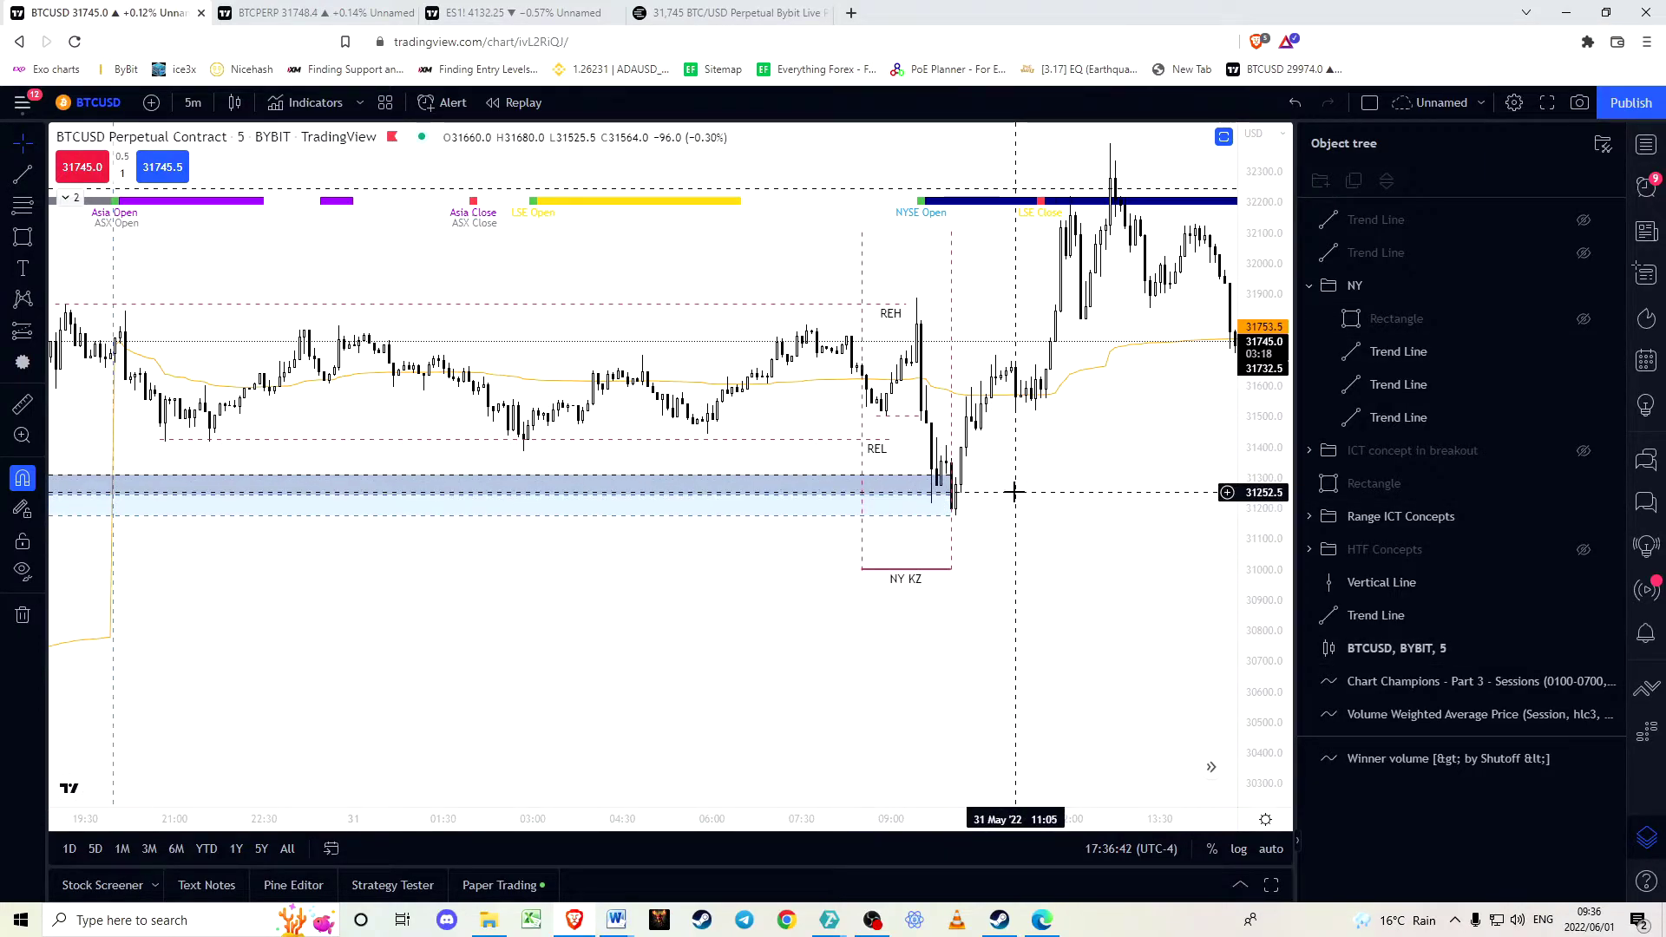
left_click_drag(946, 457, 986, 468)
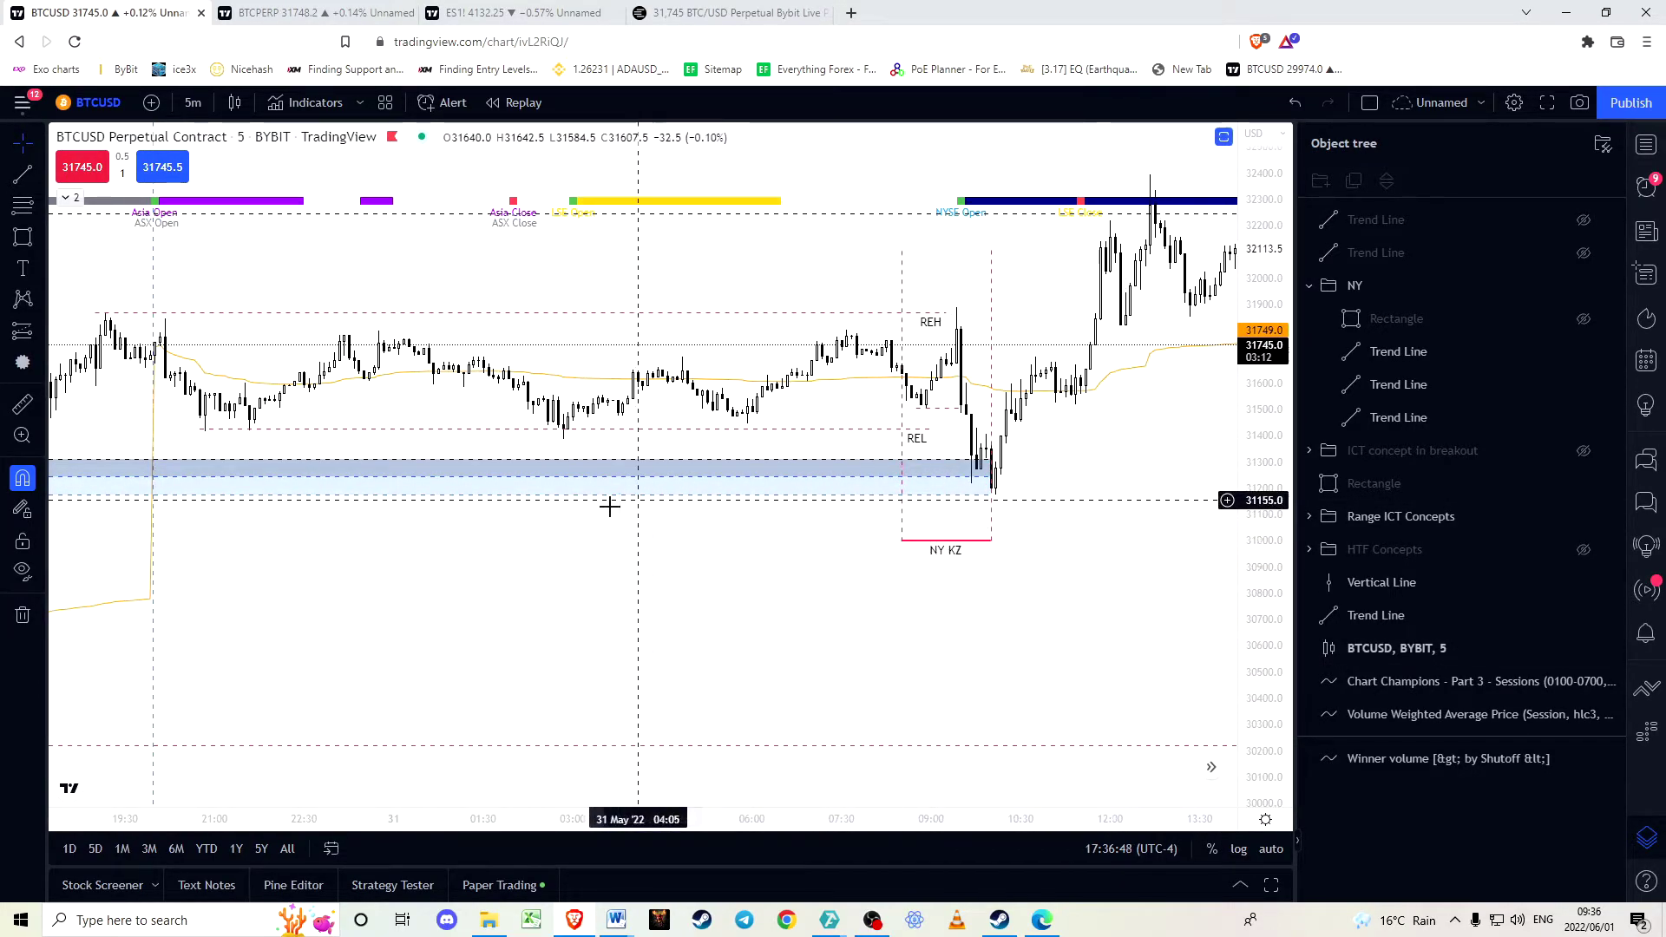
Step: Pan and zoom around the range to reframe the earlier and later bars
left_click_drag(729, 469, 857, 456)
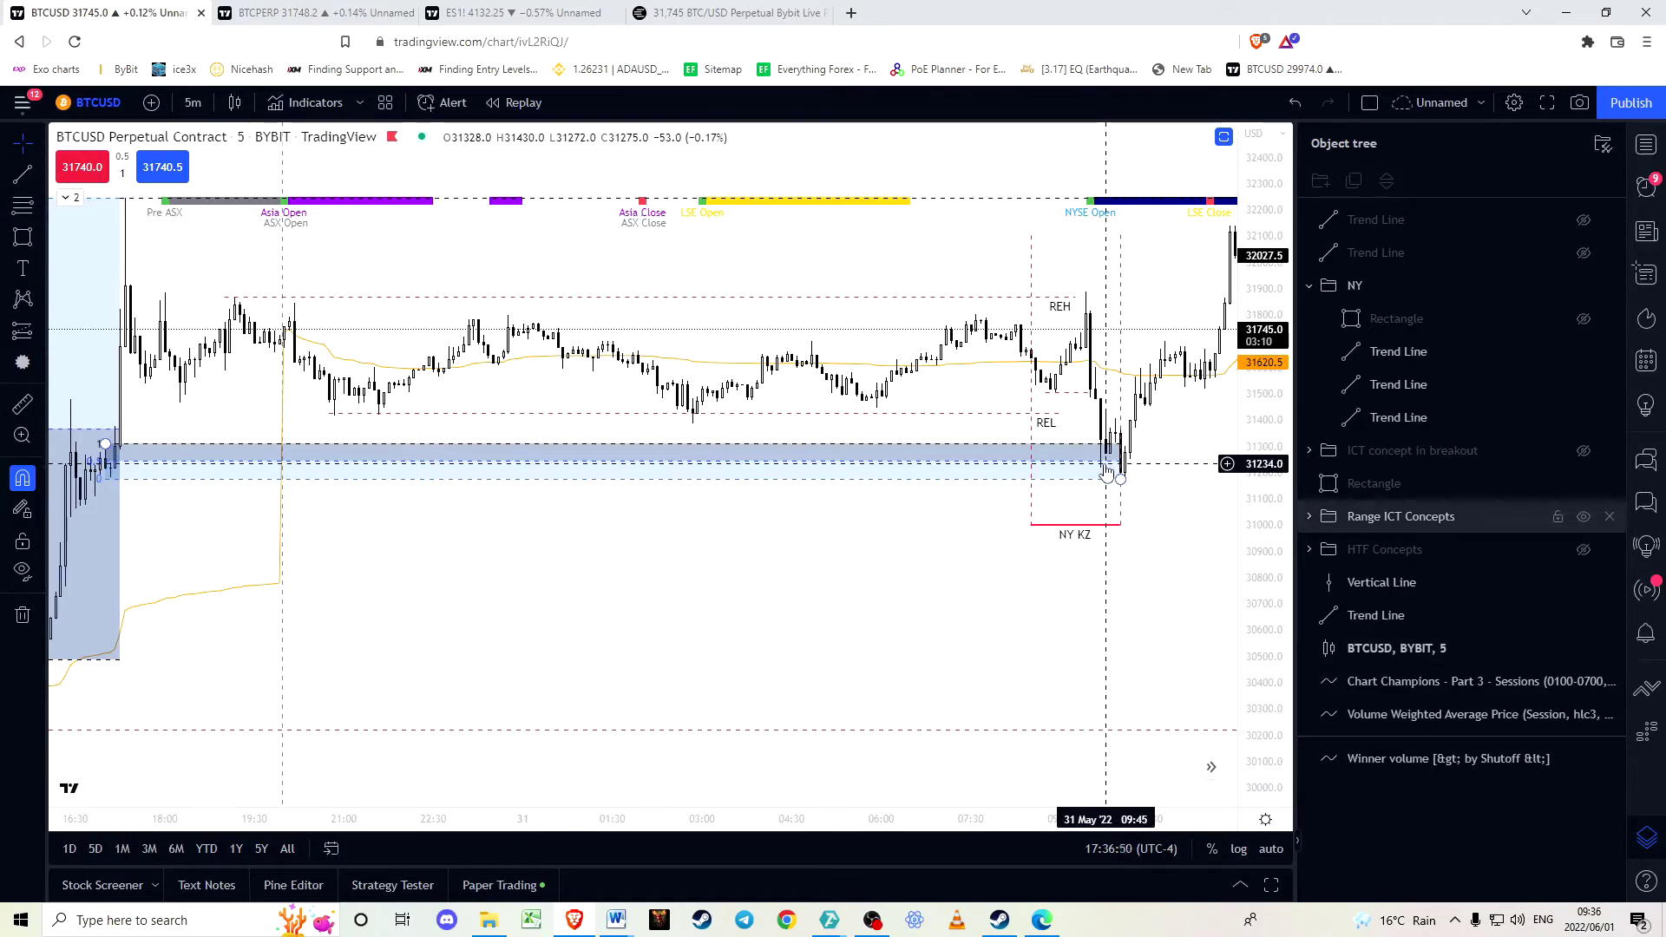
left_click_drag(1139, 431, 1047, 503)
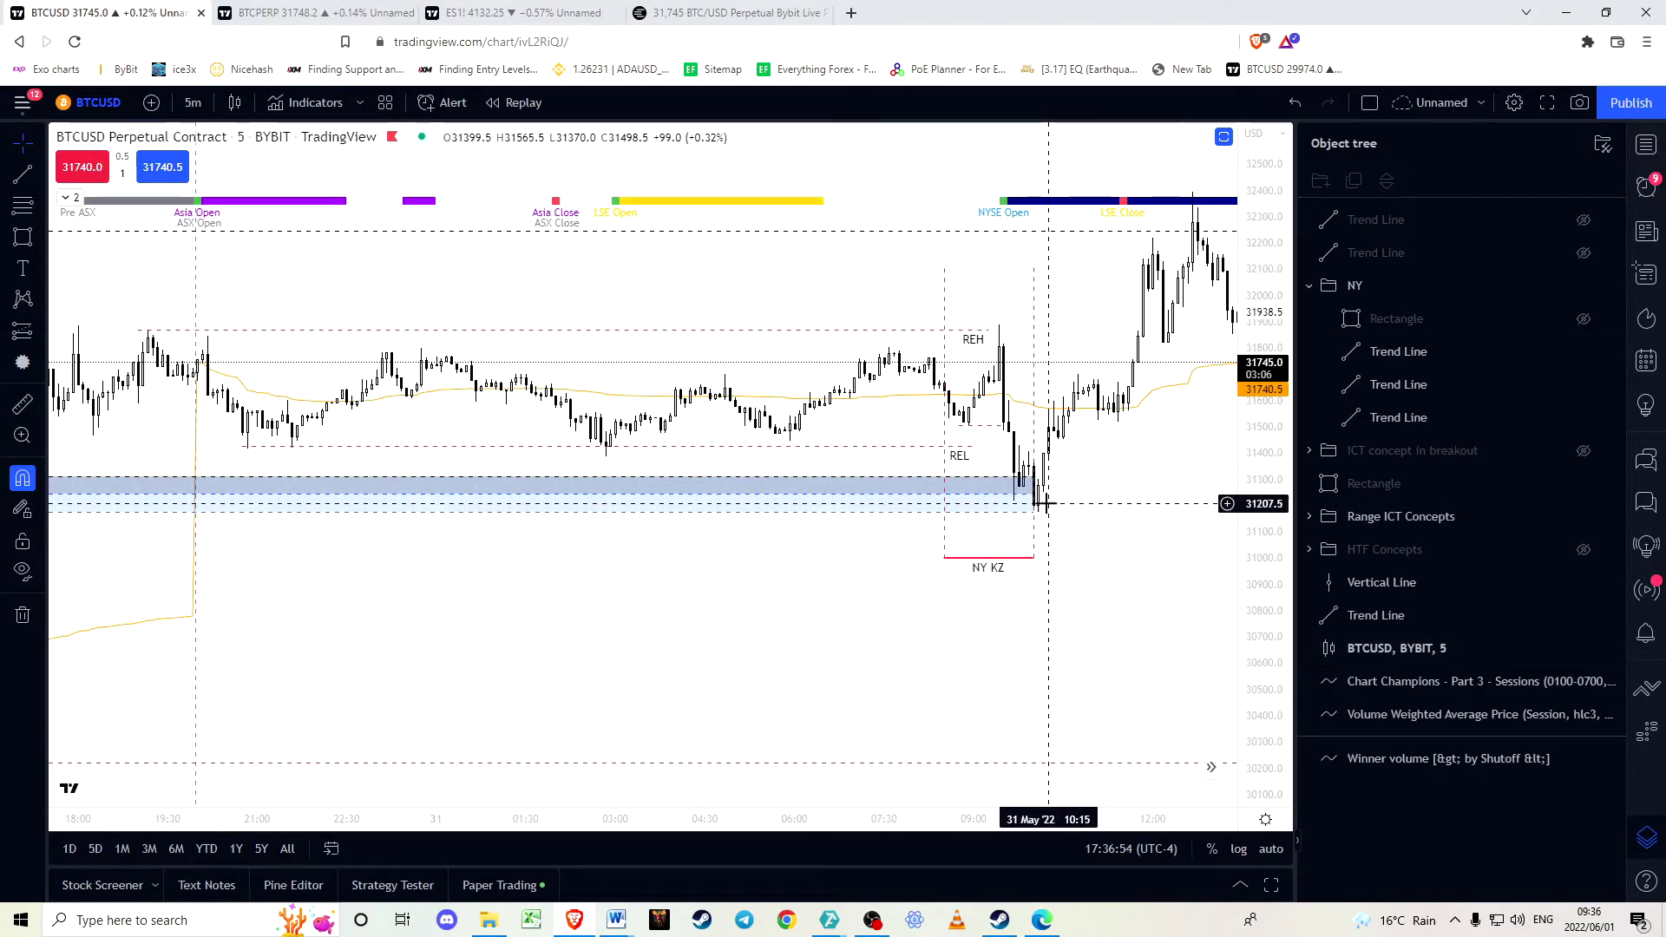
scroll(1048, 502, "up", 2)
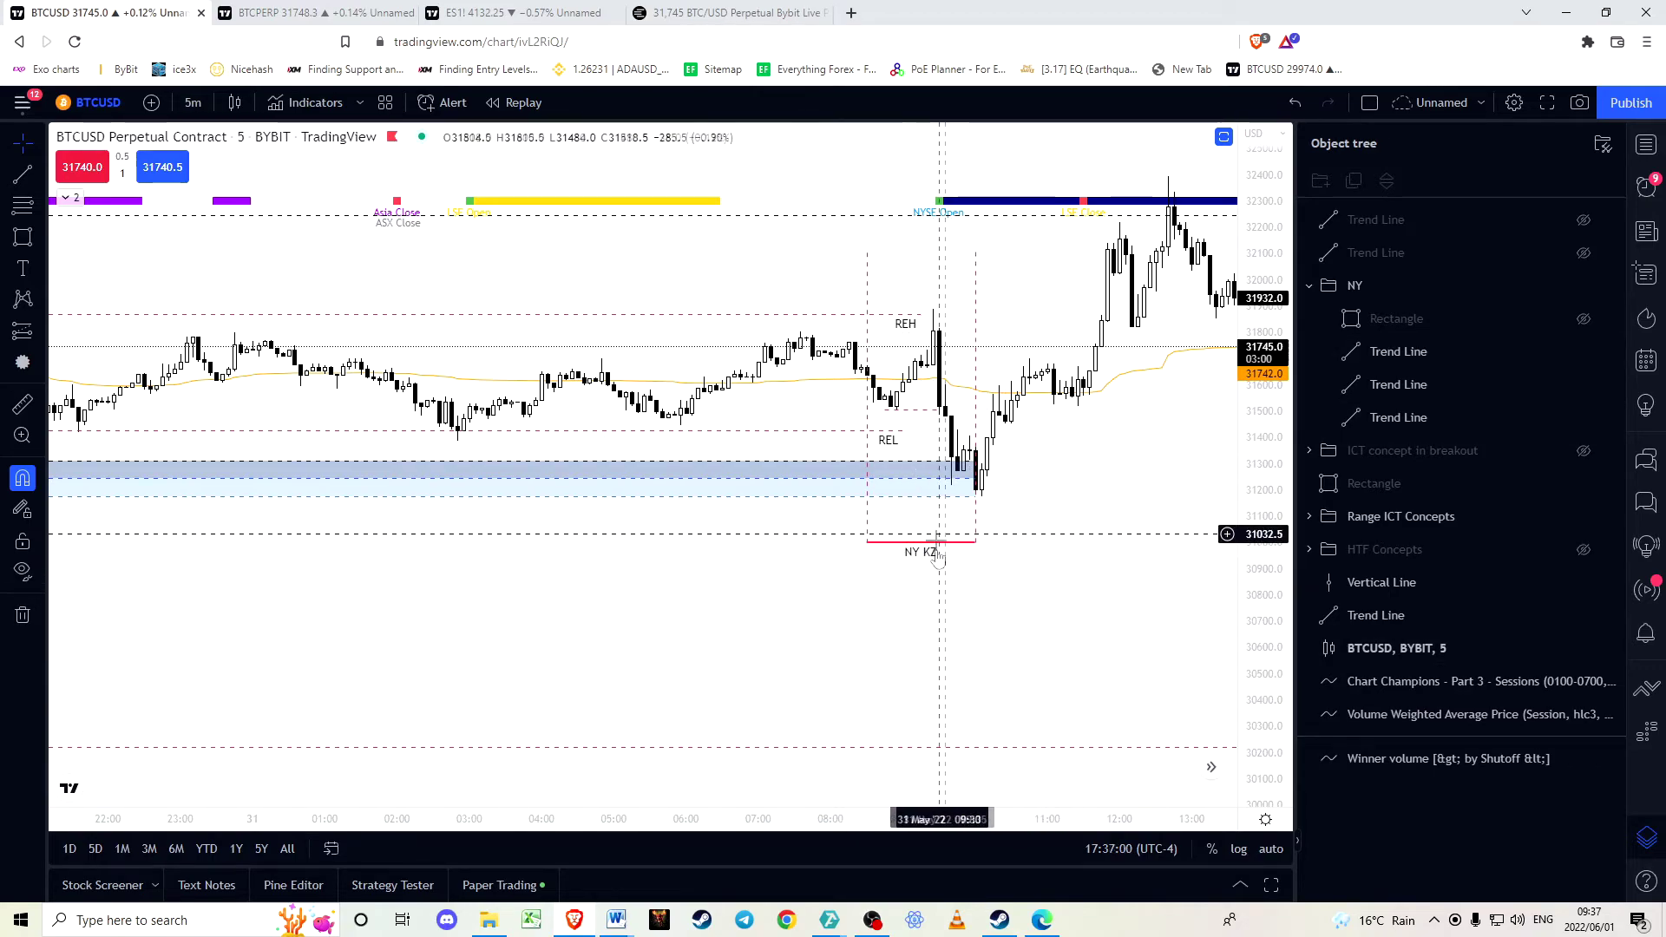
scroll(1075, 469, "down", 2)
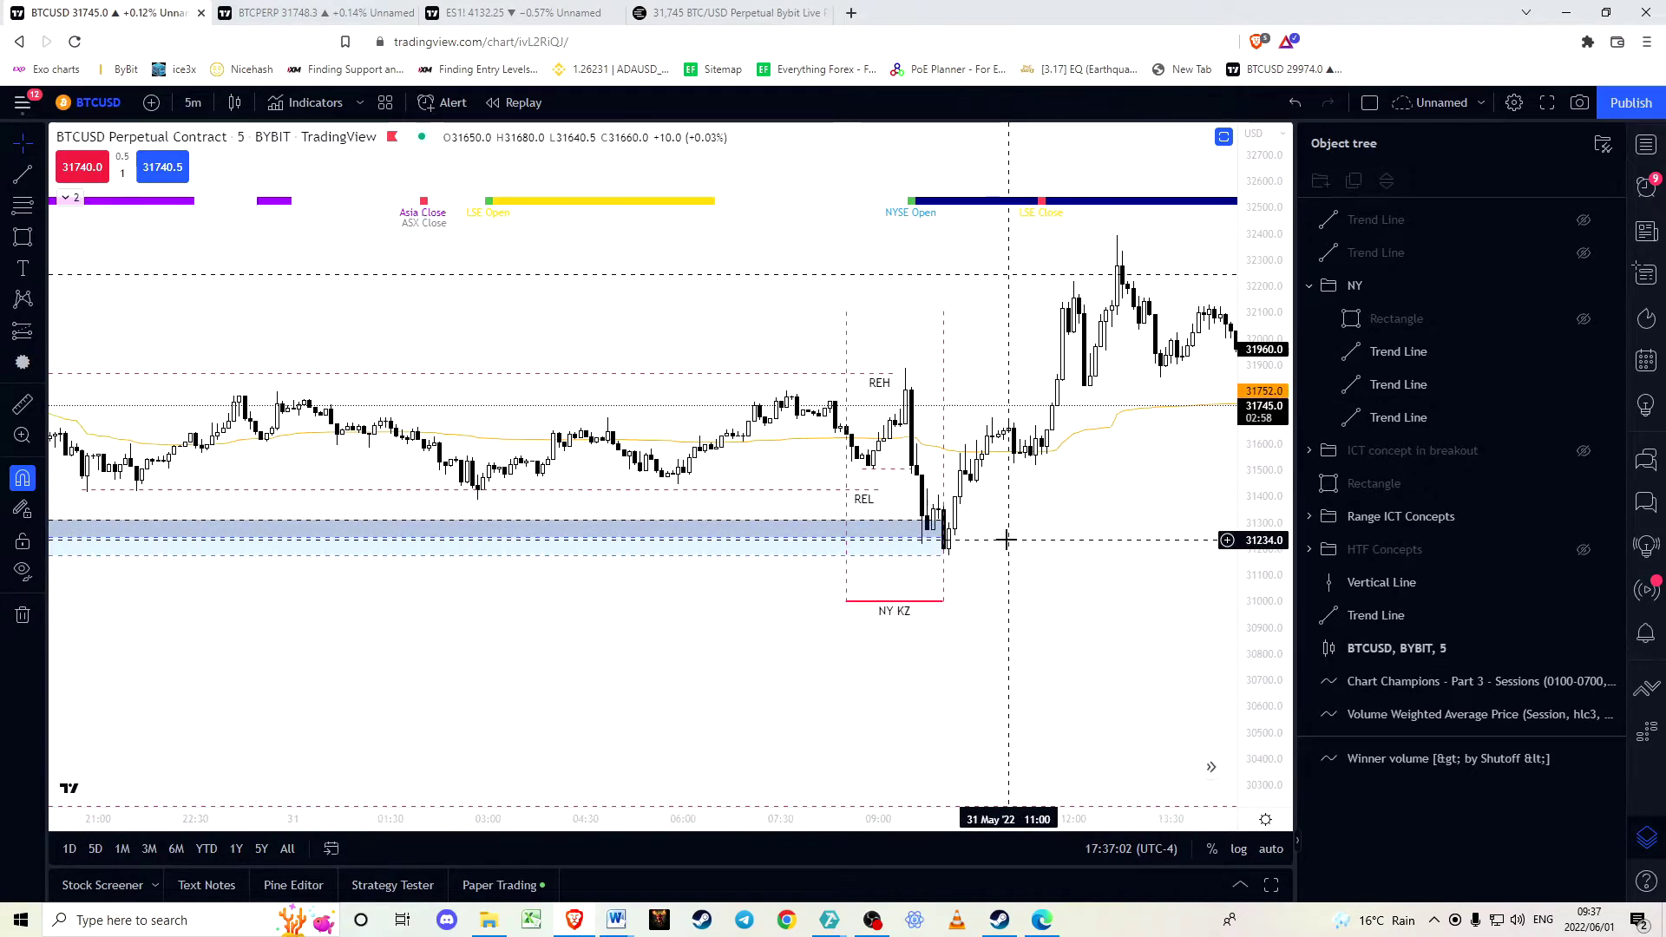
scroll(1150, 584, "down", 3)
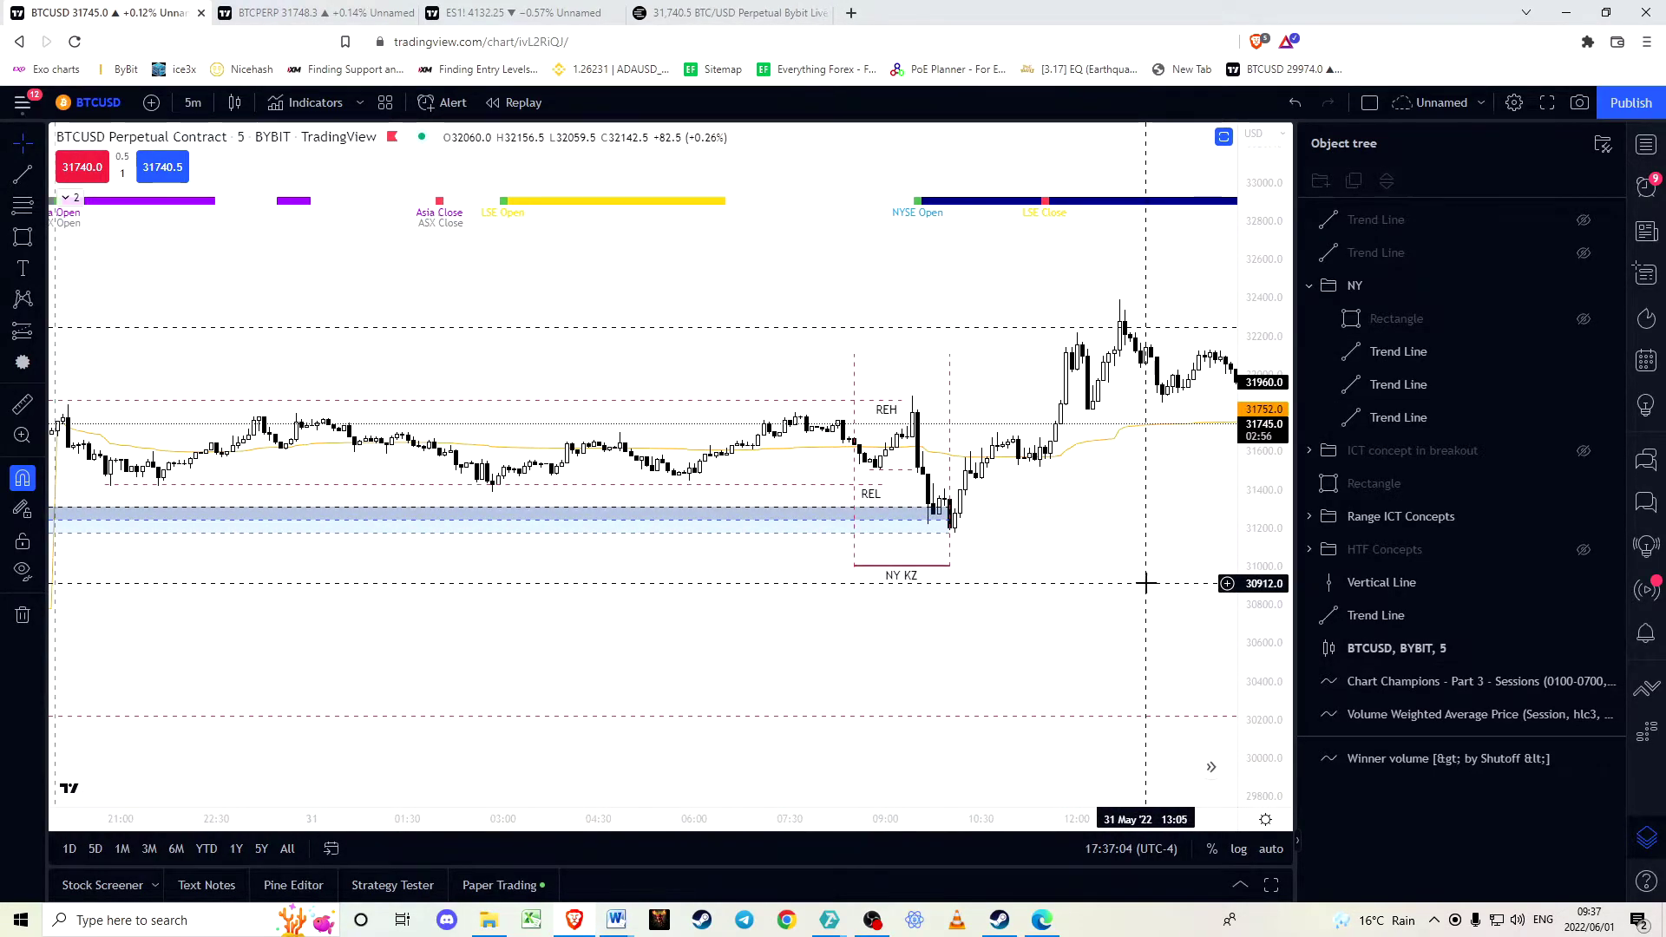
scroll(1063, 568, "up", 1)
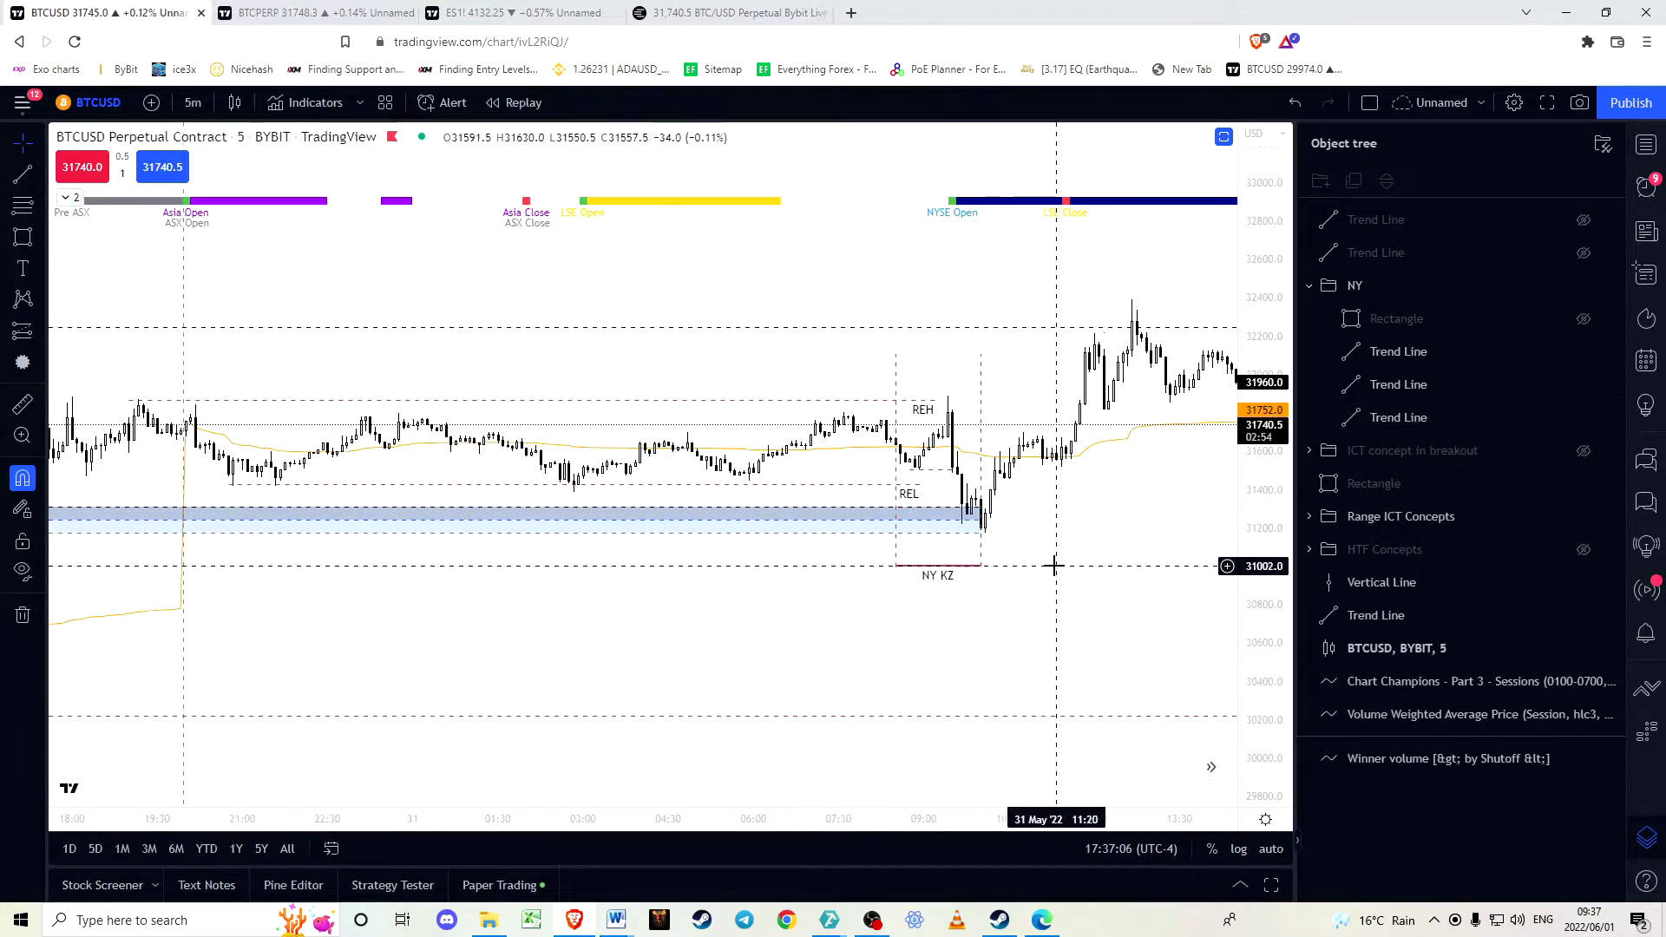
scroll(1024, 568, "down", 2)
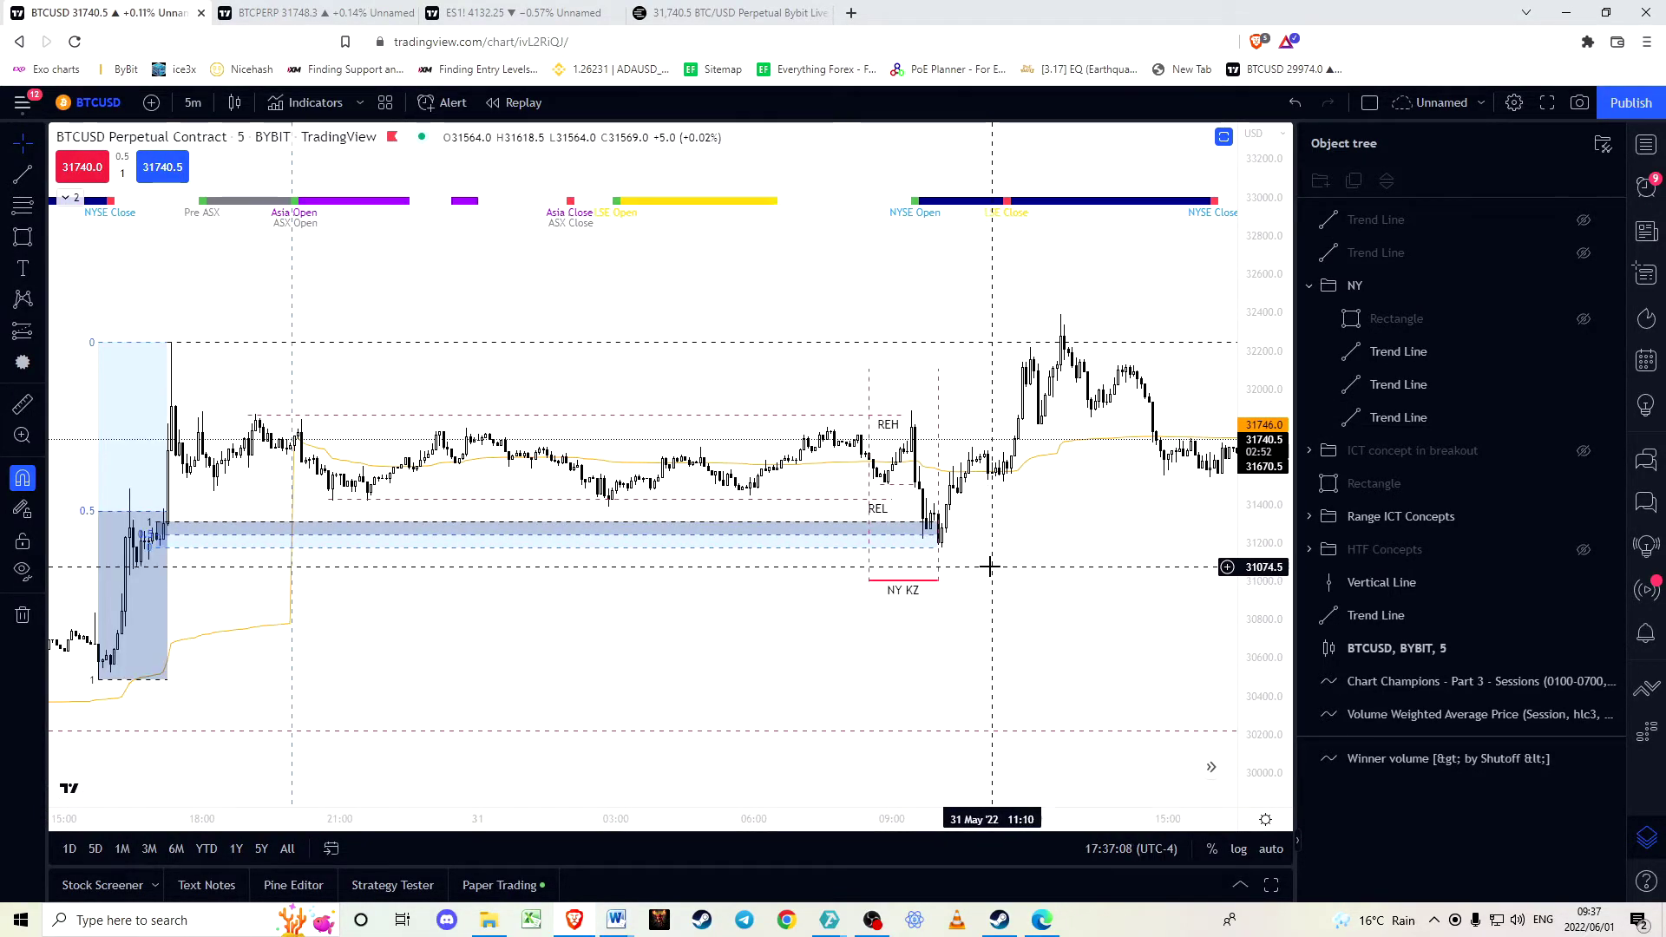
Step: Move right to the post-NY kill zone bars and stretch the price scale up toward SSL
left_click_drag(985, 565, 815, 559)
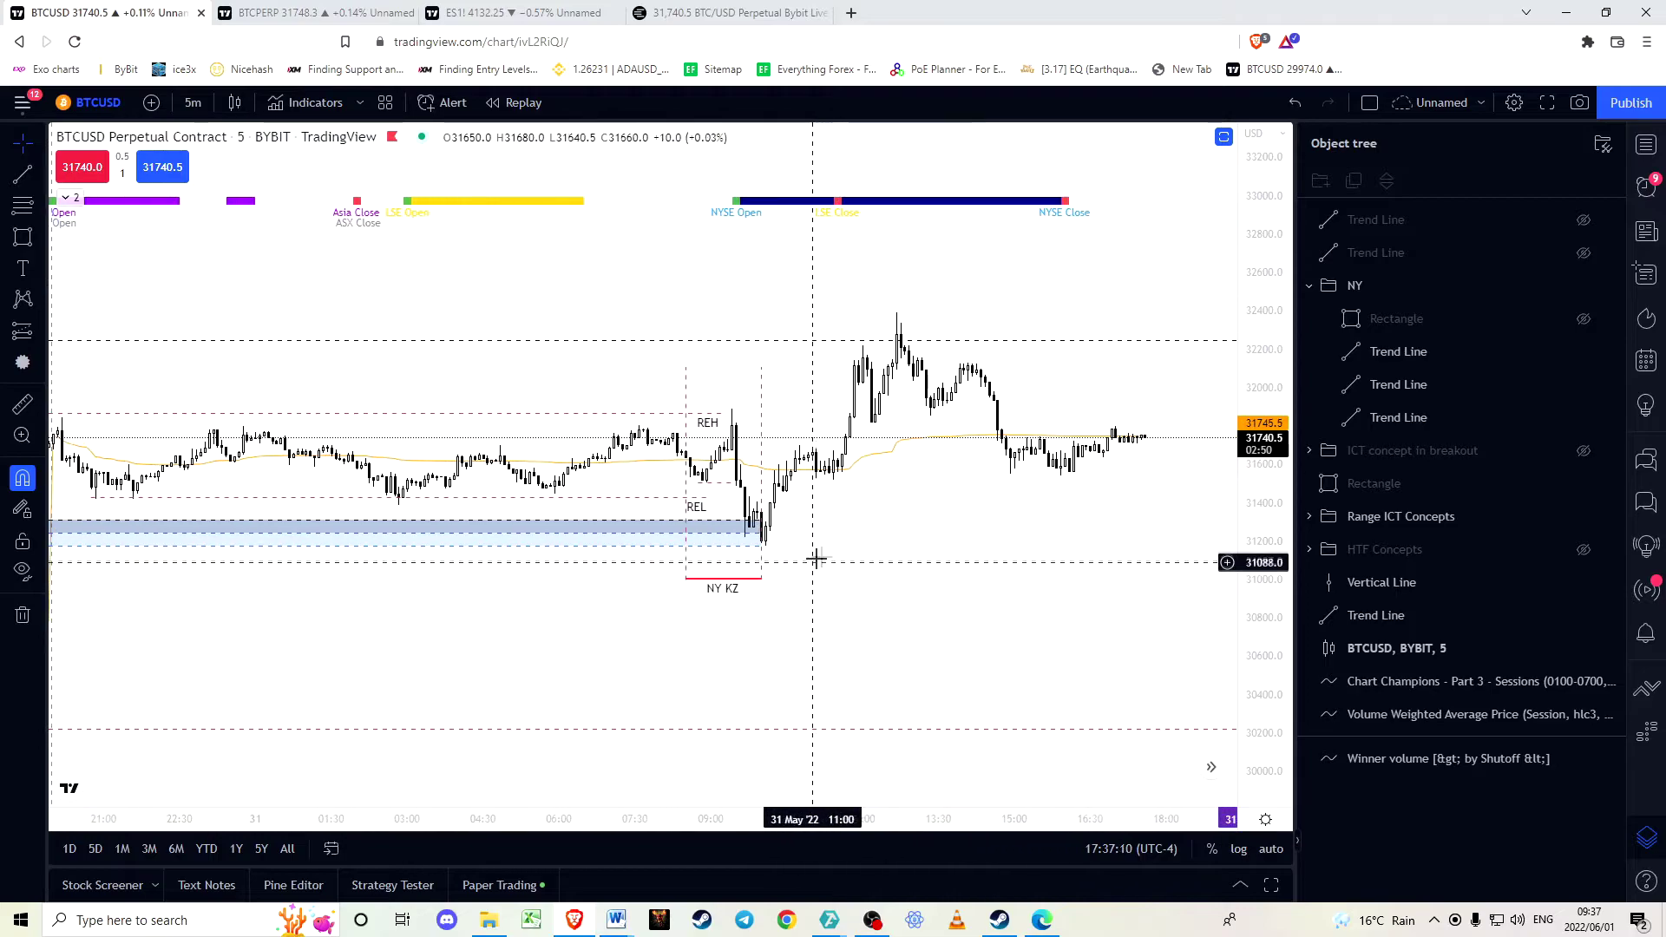
left_click_drag(975, 539, 923, 539)
left_click_drag(1250, 493, 1250, 468)
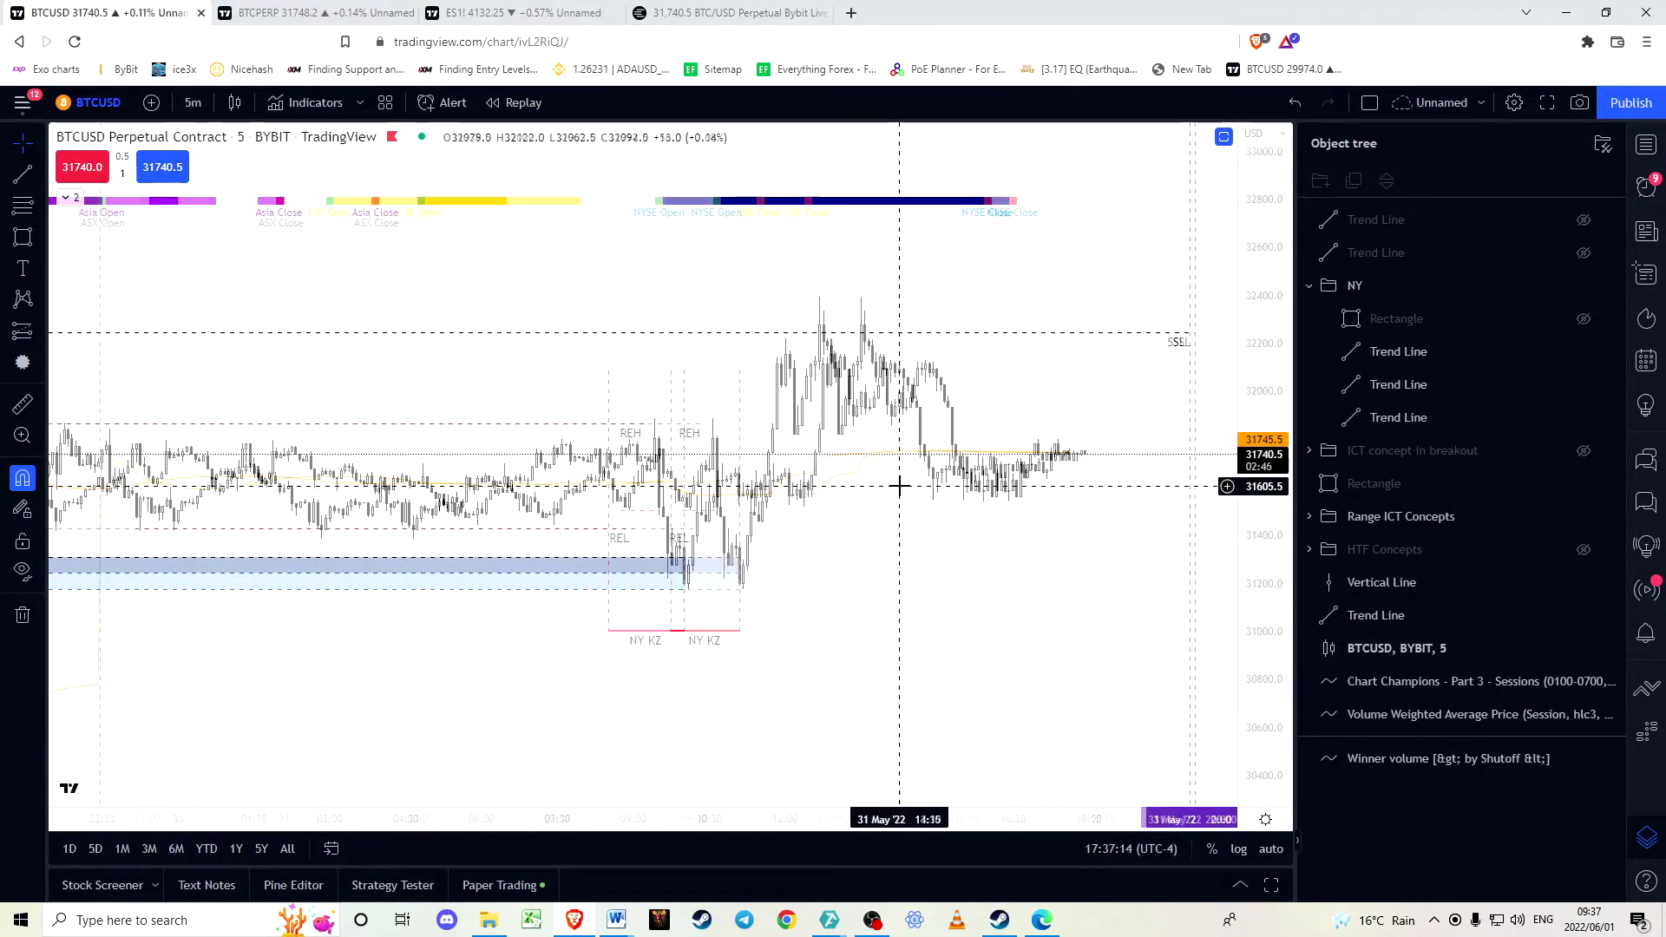
left_click_drag(852, 532, 753, 531)
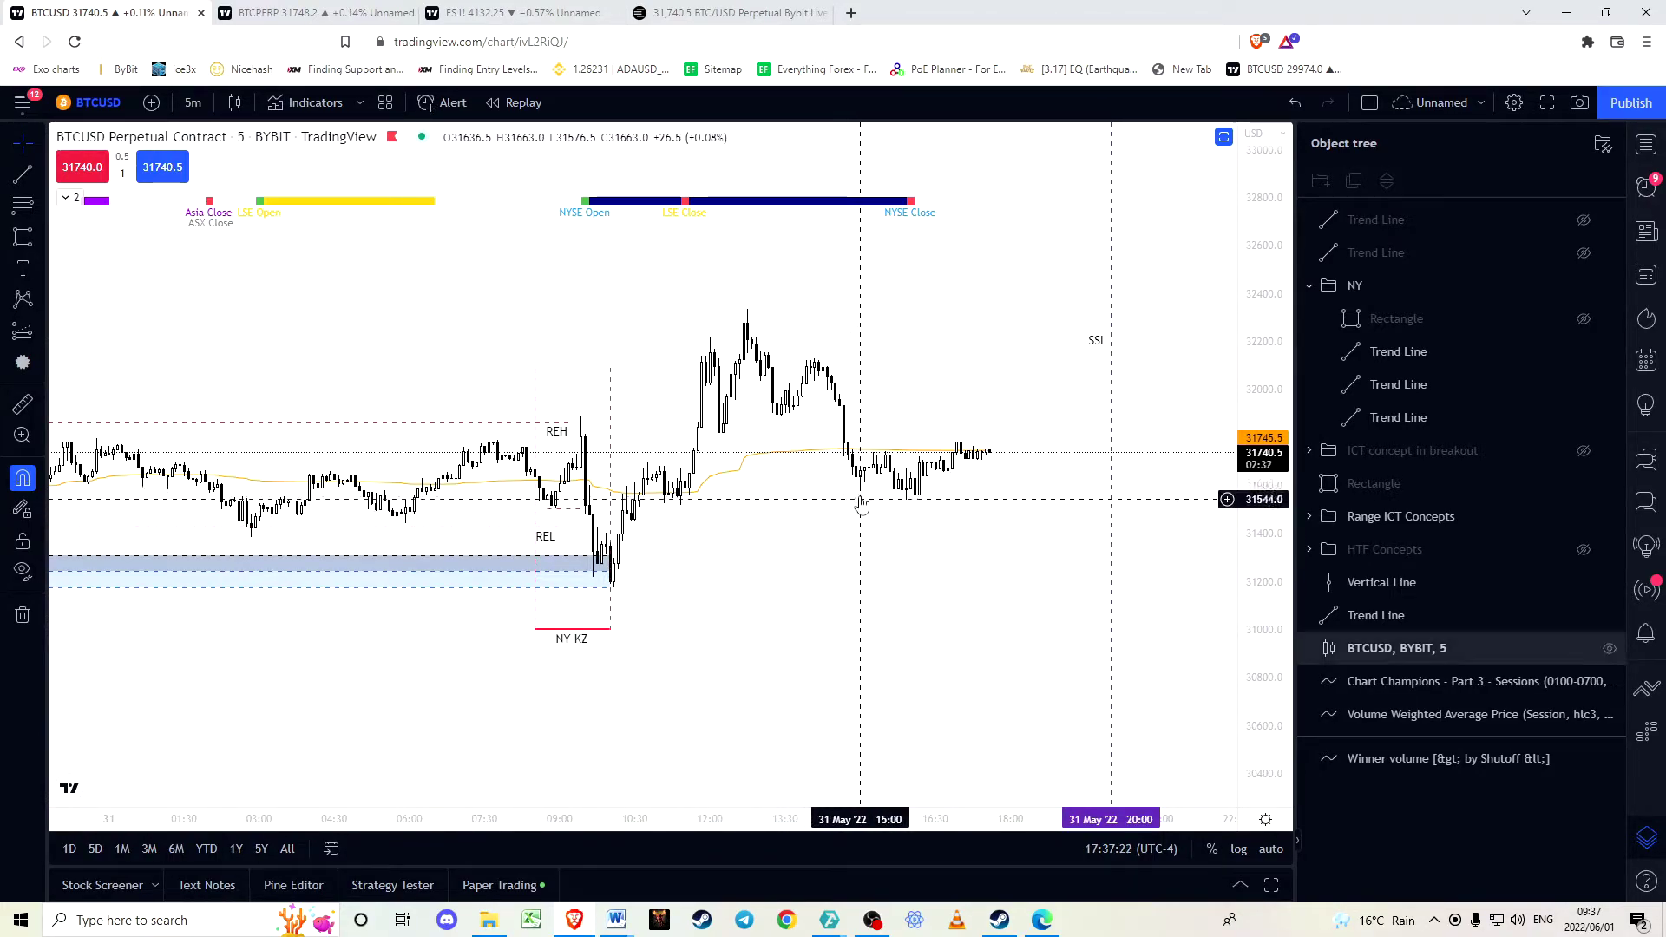
left_click_drag(827, 515, 790, 538)
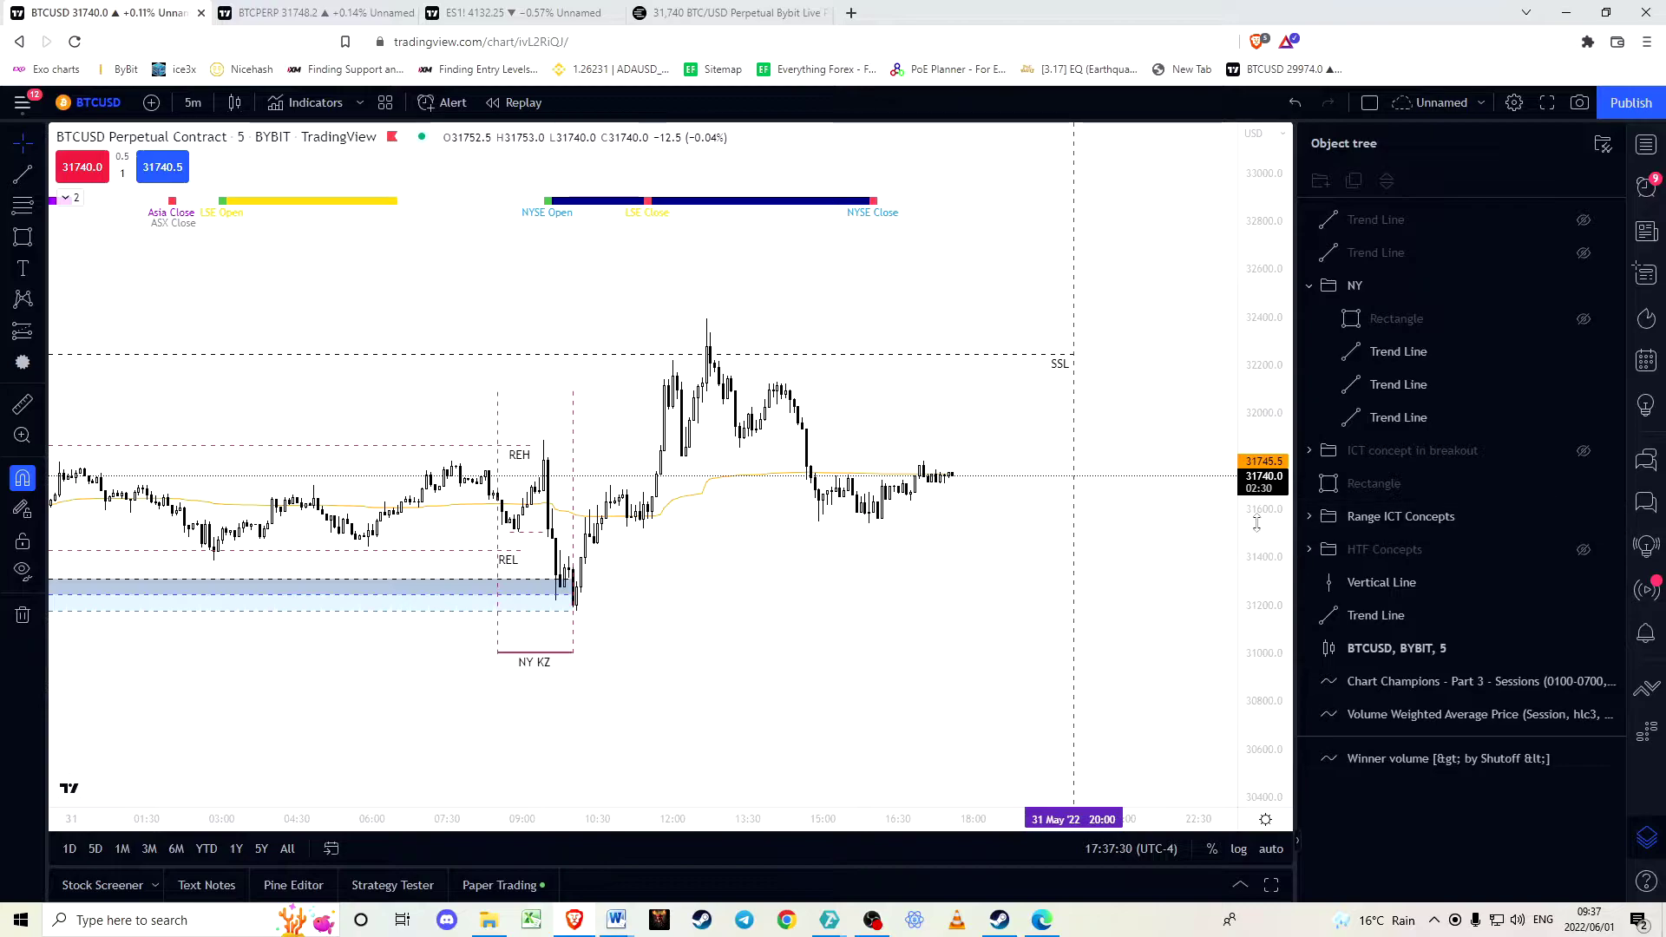
Step: Reset the chart to the latest bars and hide the Range ICT Concepts drawings
scroll(1197, 460, "up", 1)
key("alt+r")
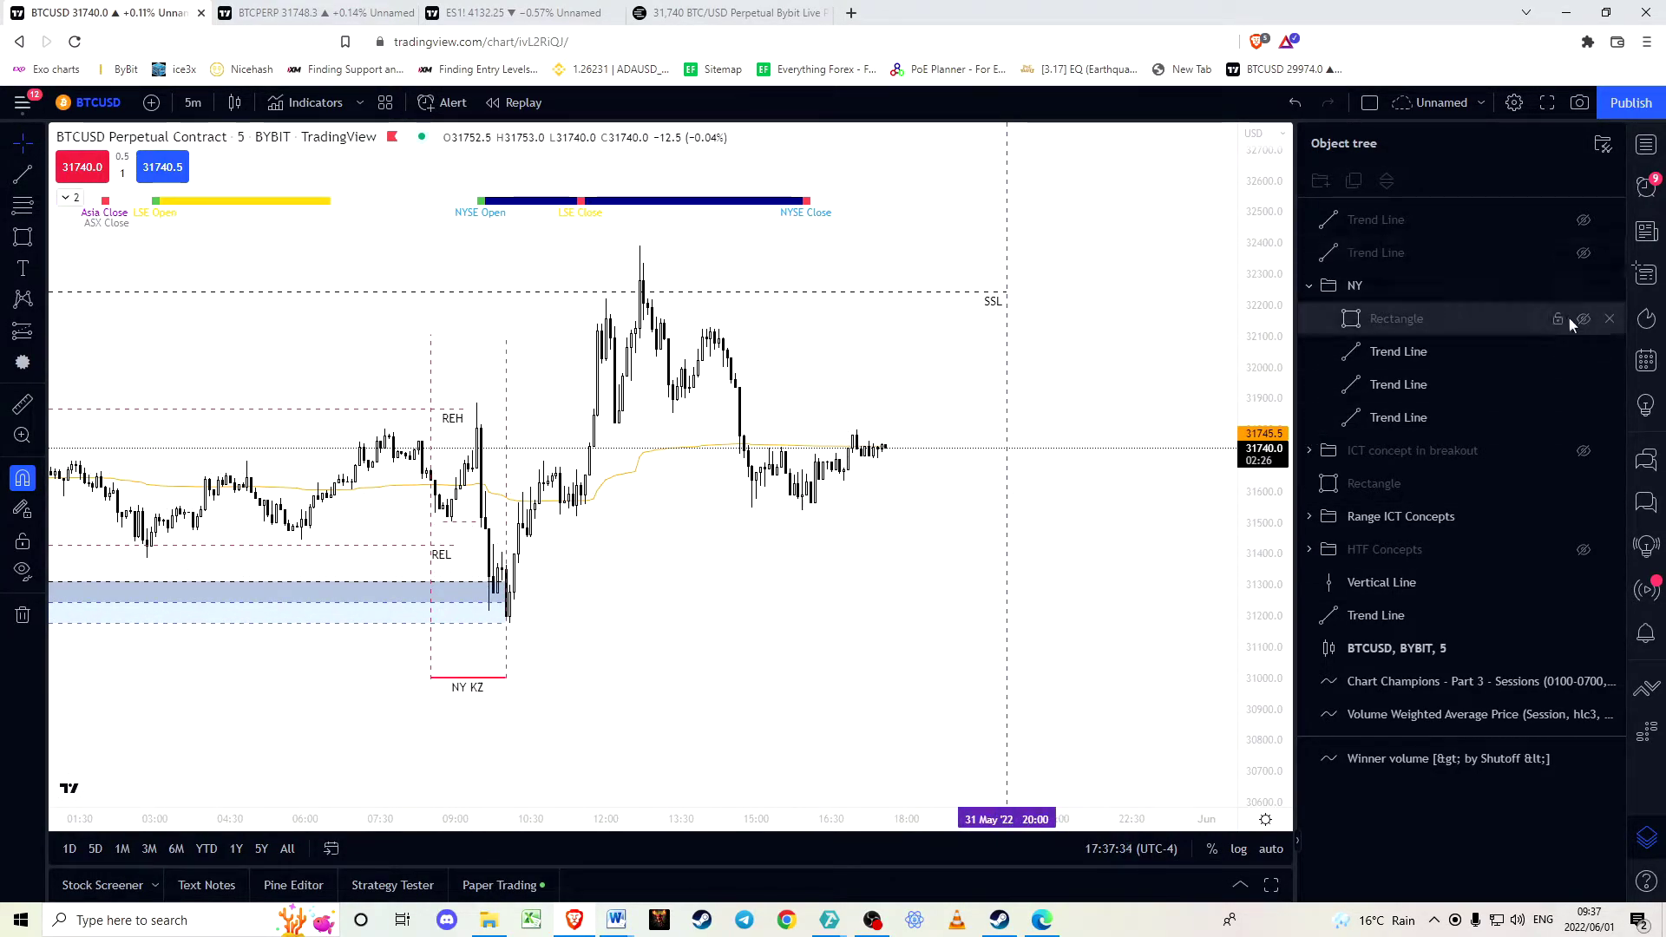
left_click(1584, 517)
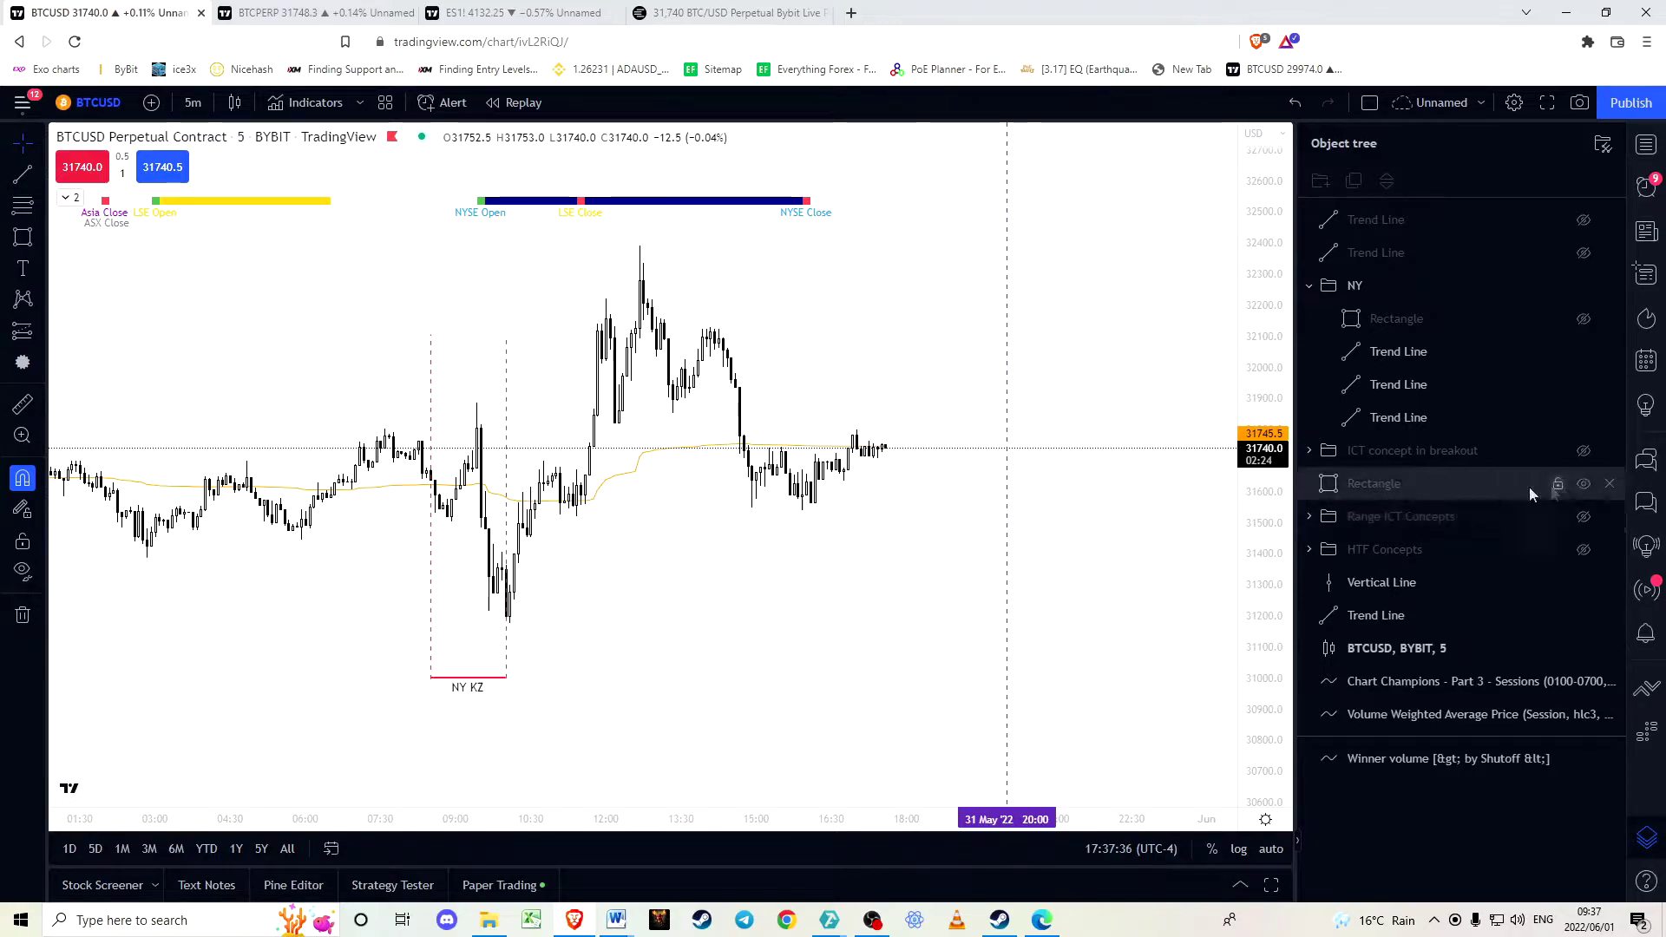
Step: Make the ICT concept in breakout drawings visible on the chart
left_click_drag(160, 569, 608, 520)
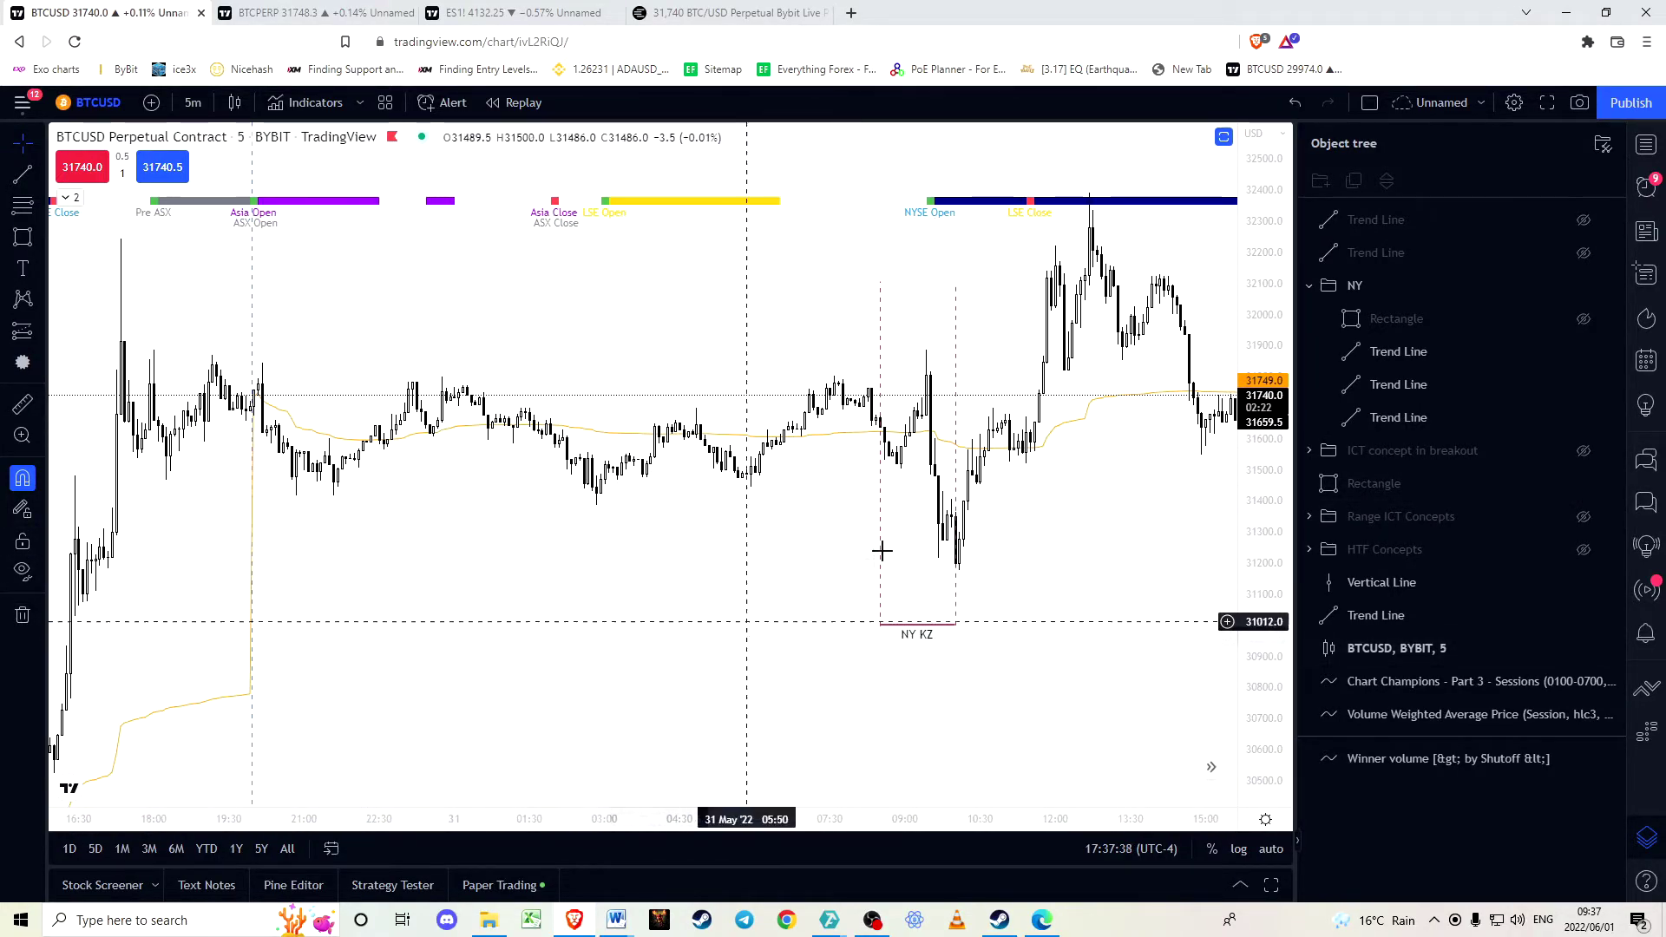
left_click_drag(769, 550, 558, 621)
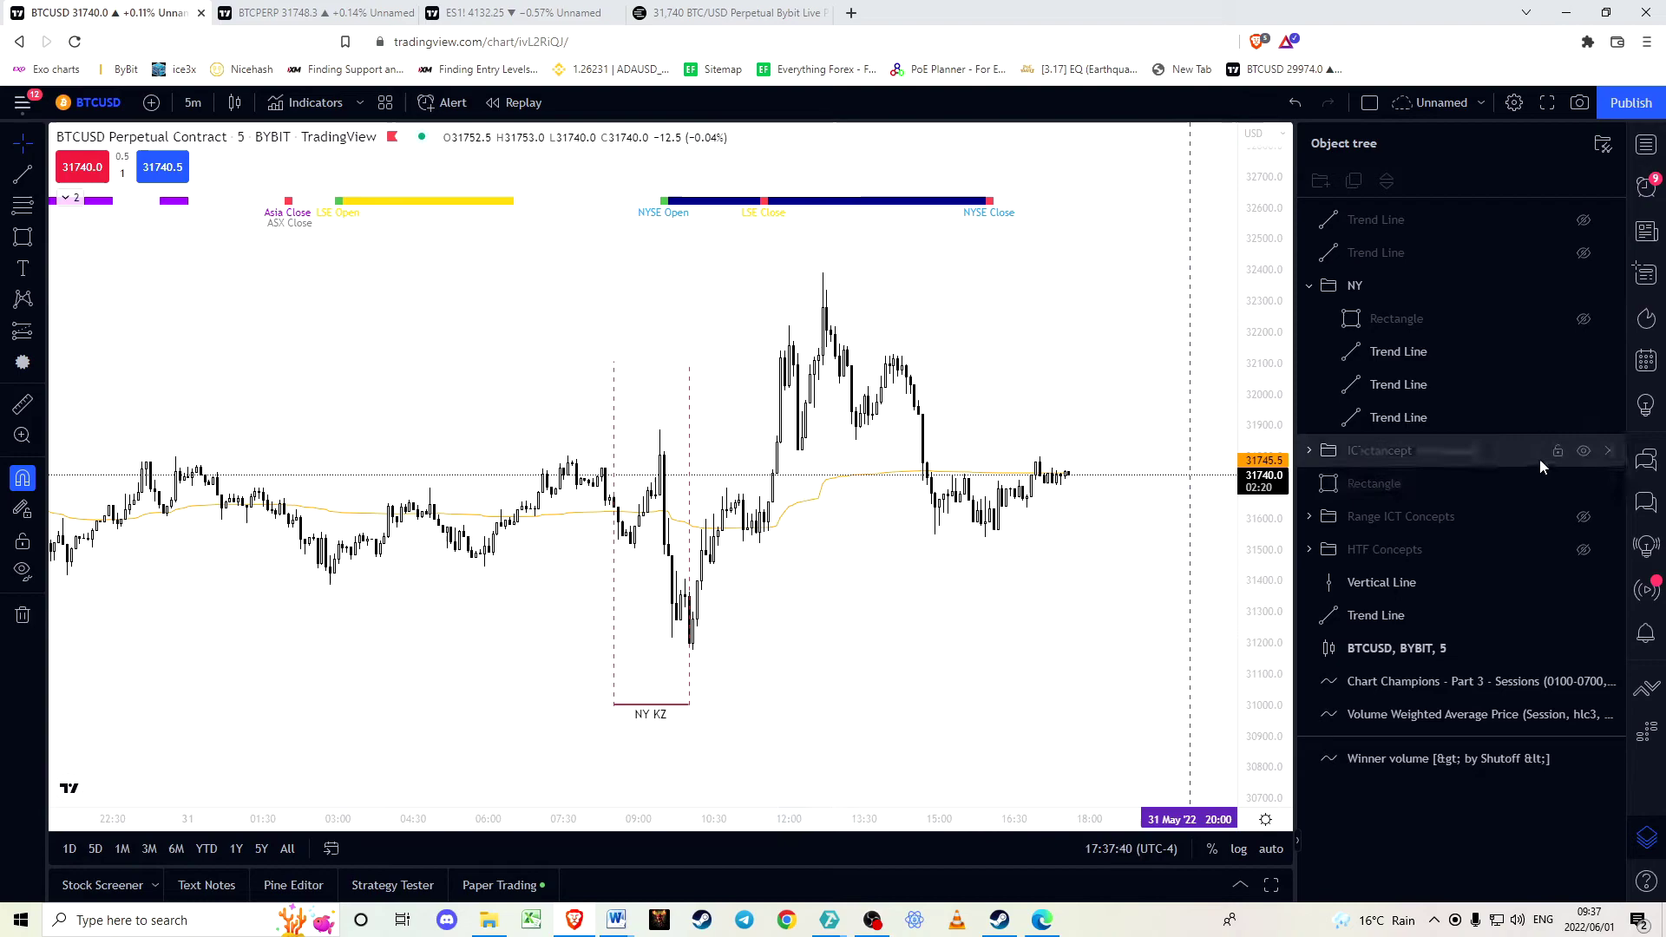
left_click(1584, 451)
scroll(1008, 324, "up", 2)
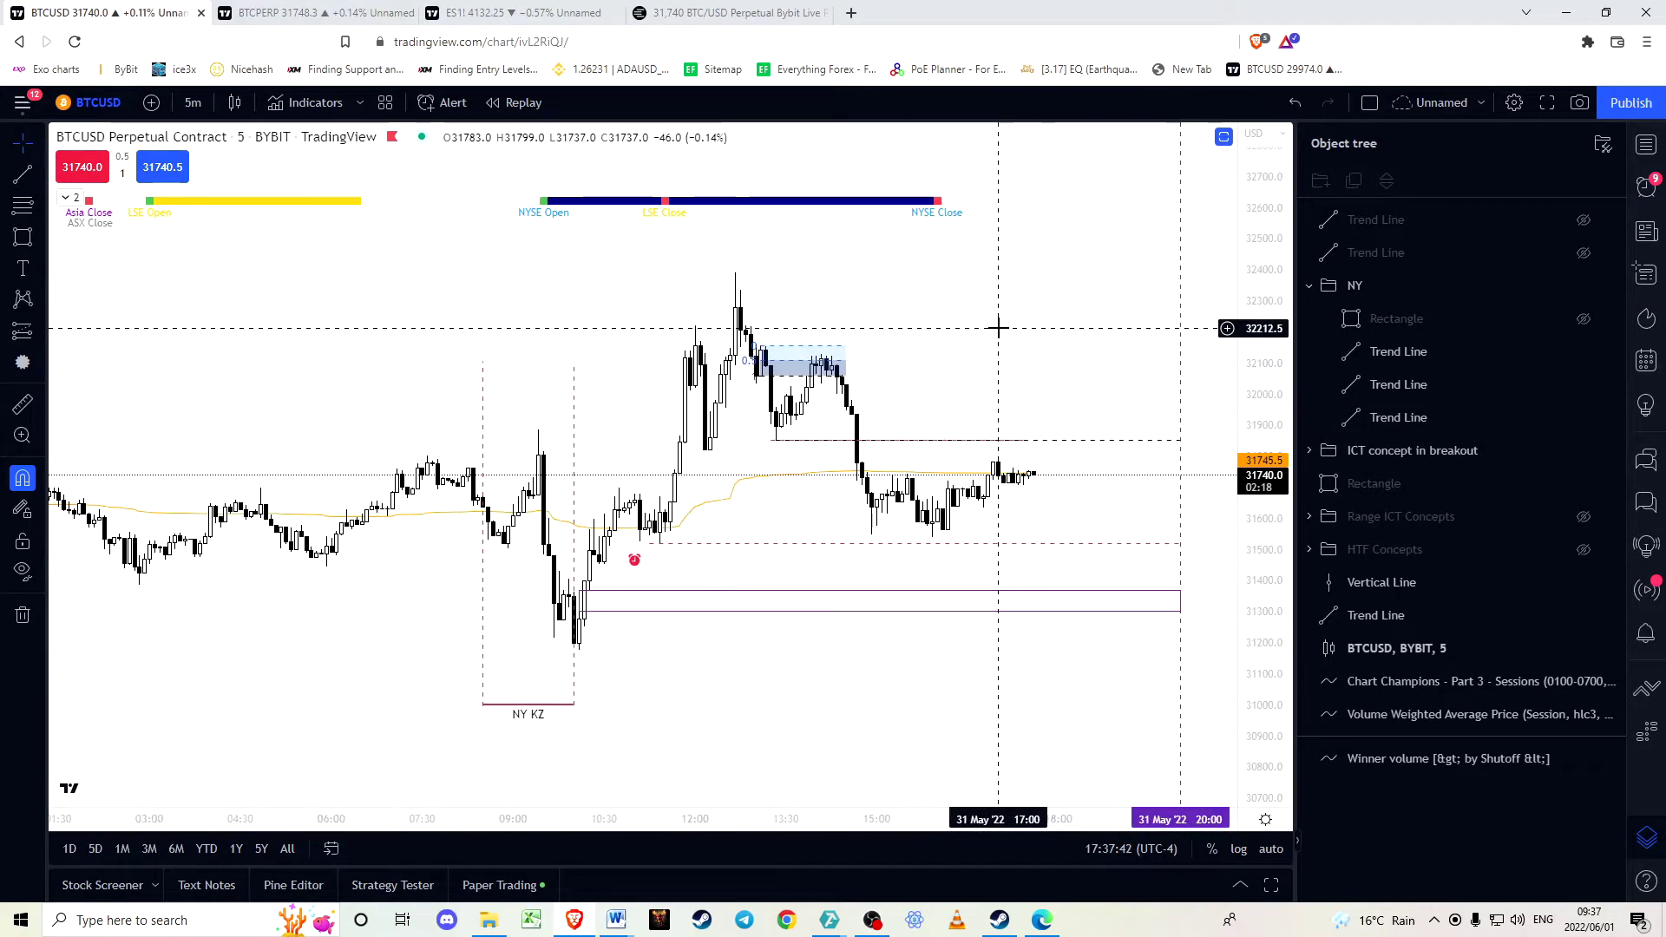
left_click_drag(997, 335, 921, 340)
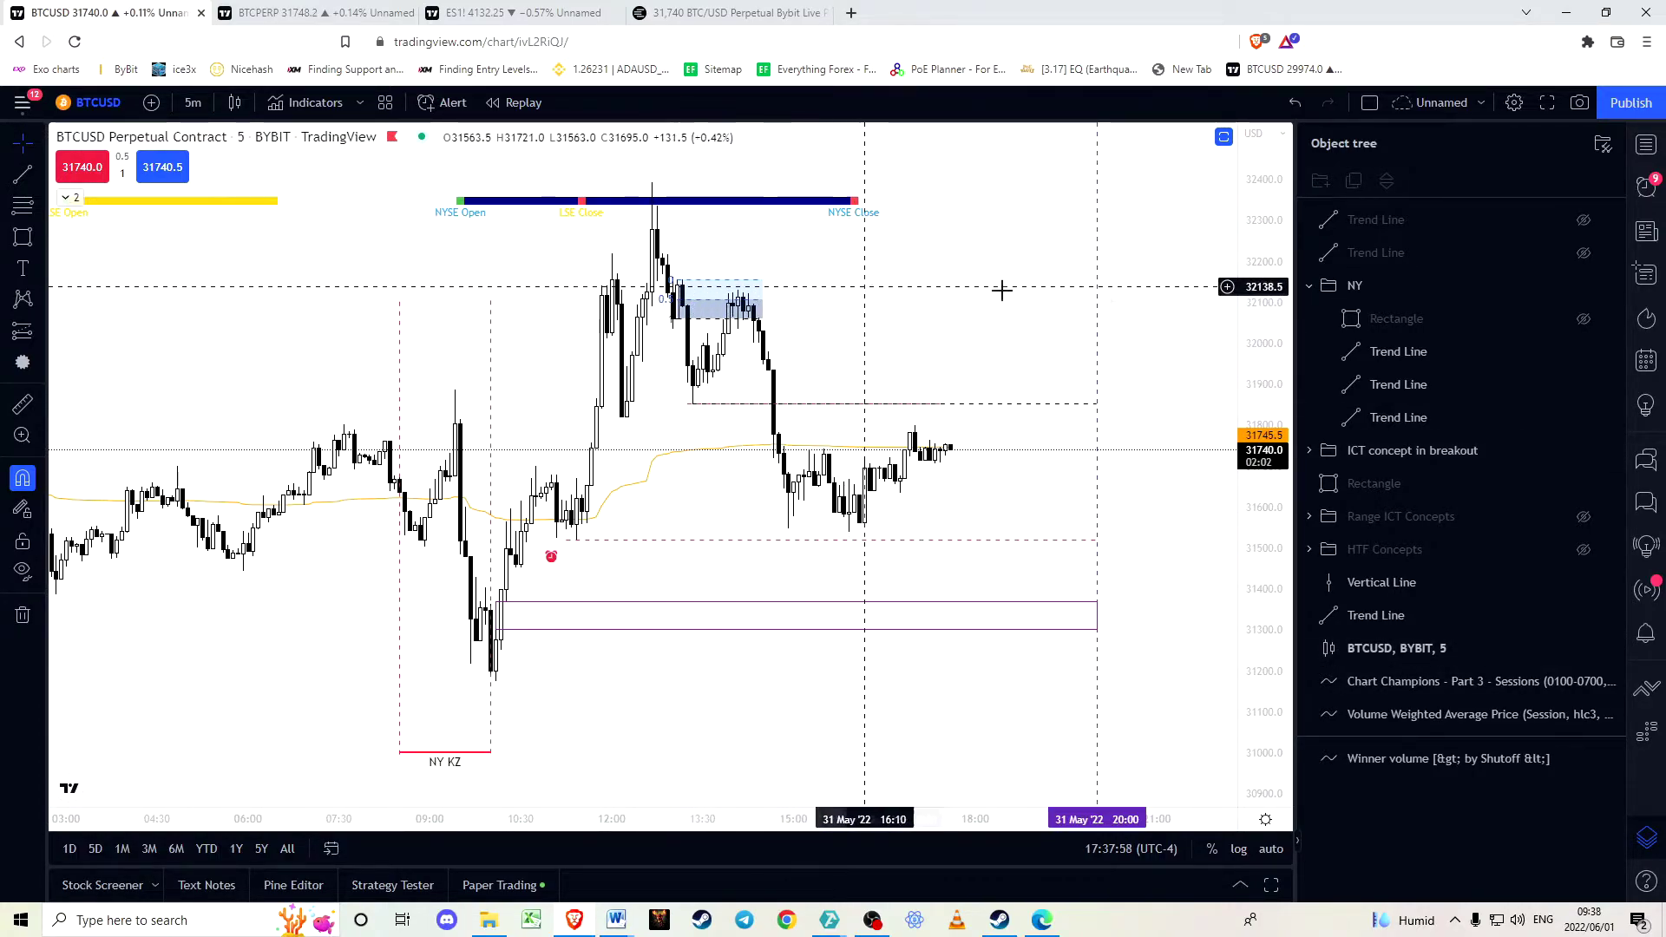
left_click_drag(1254, 291, 1206, 334)
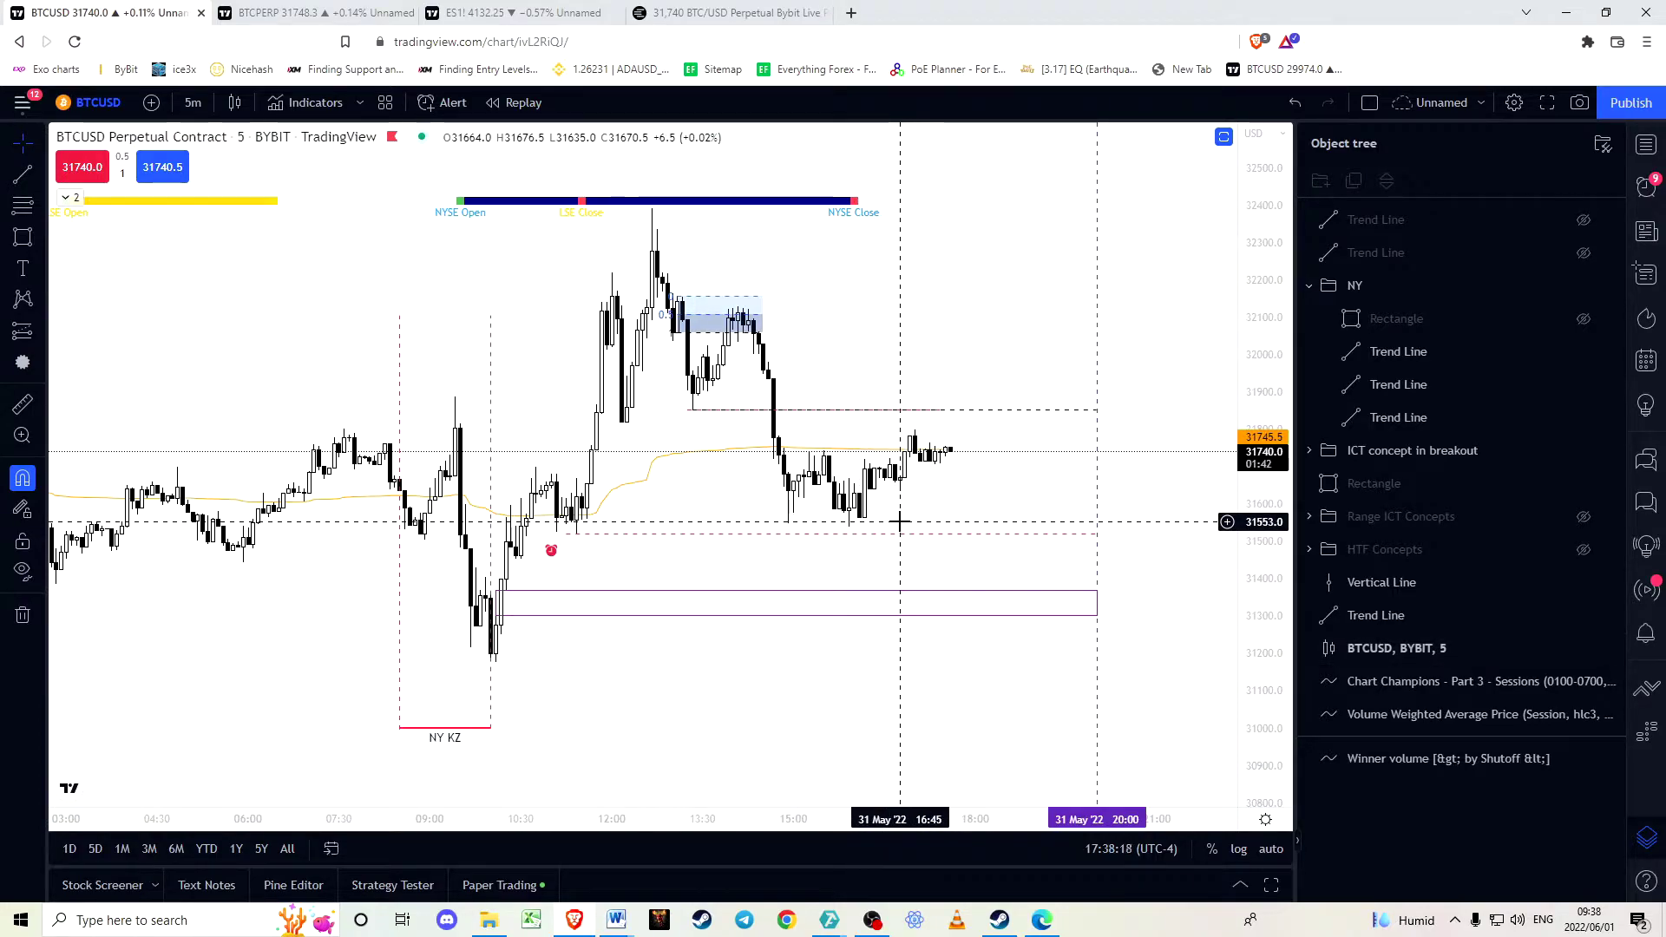
left_click_drag(1260, 480, 1260, 456)
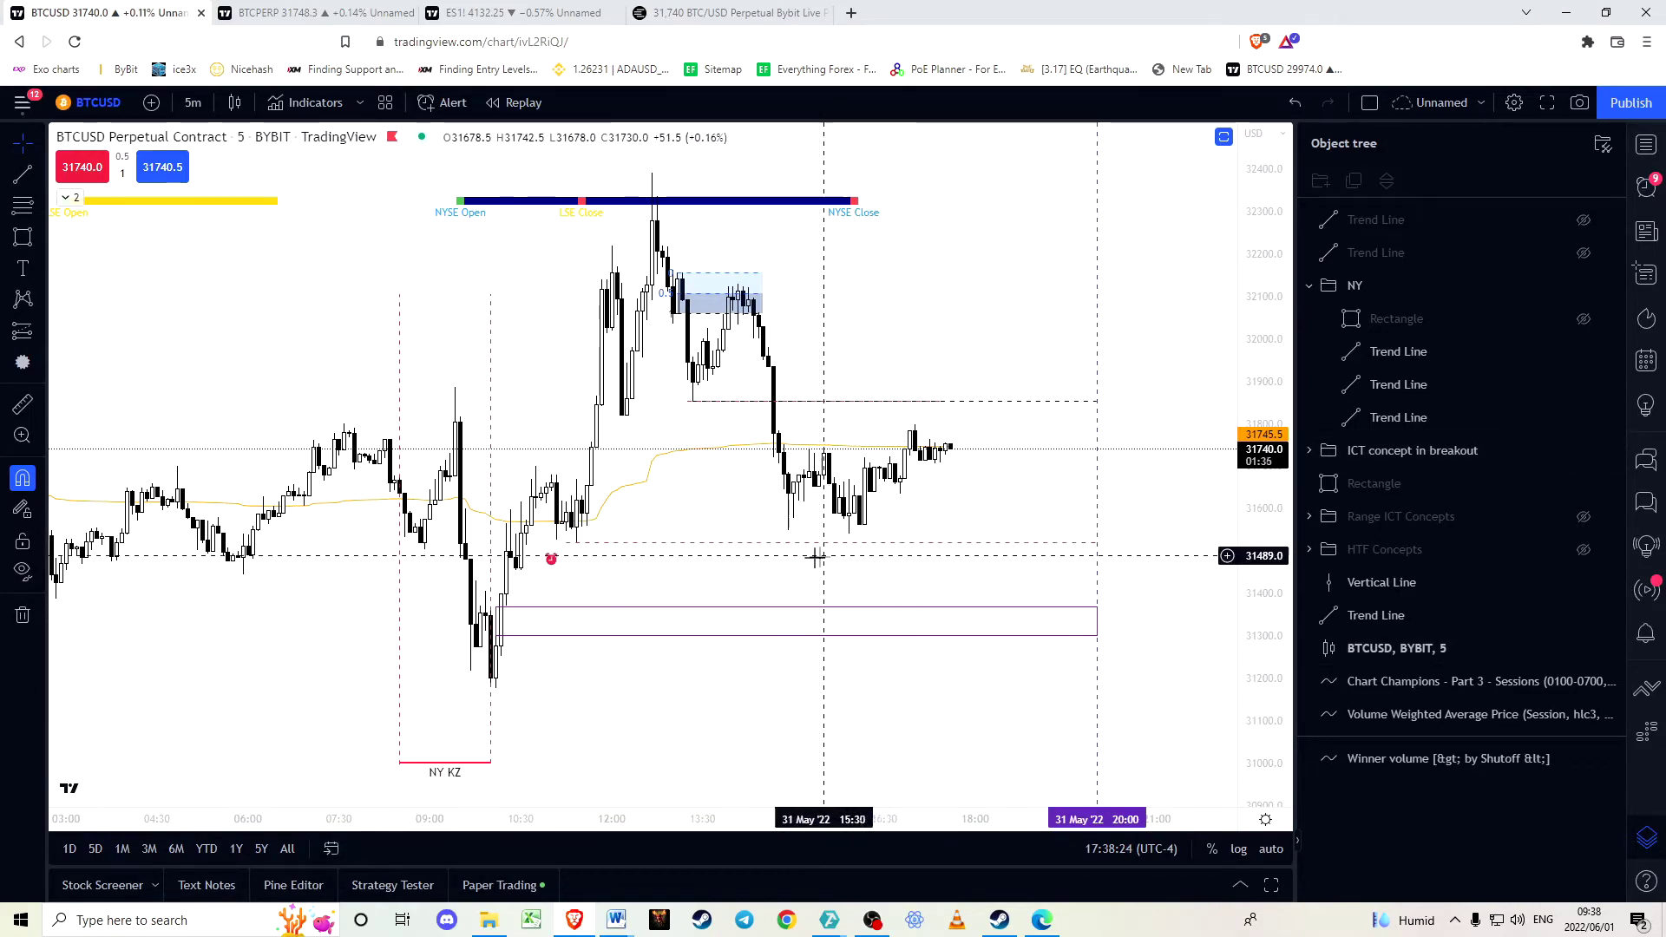
left_click_drag(815, 555, 761, 559)
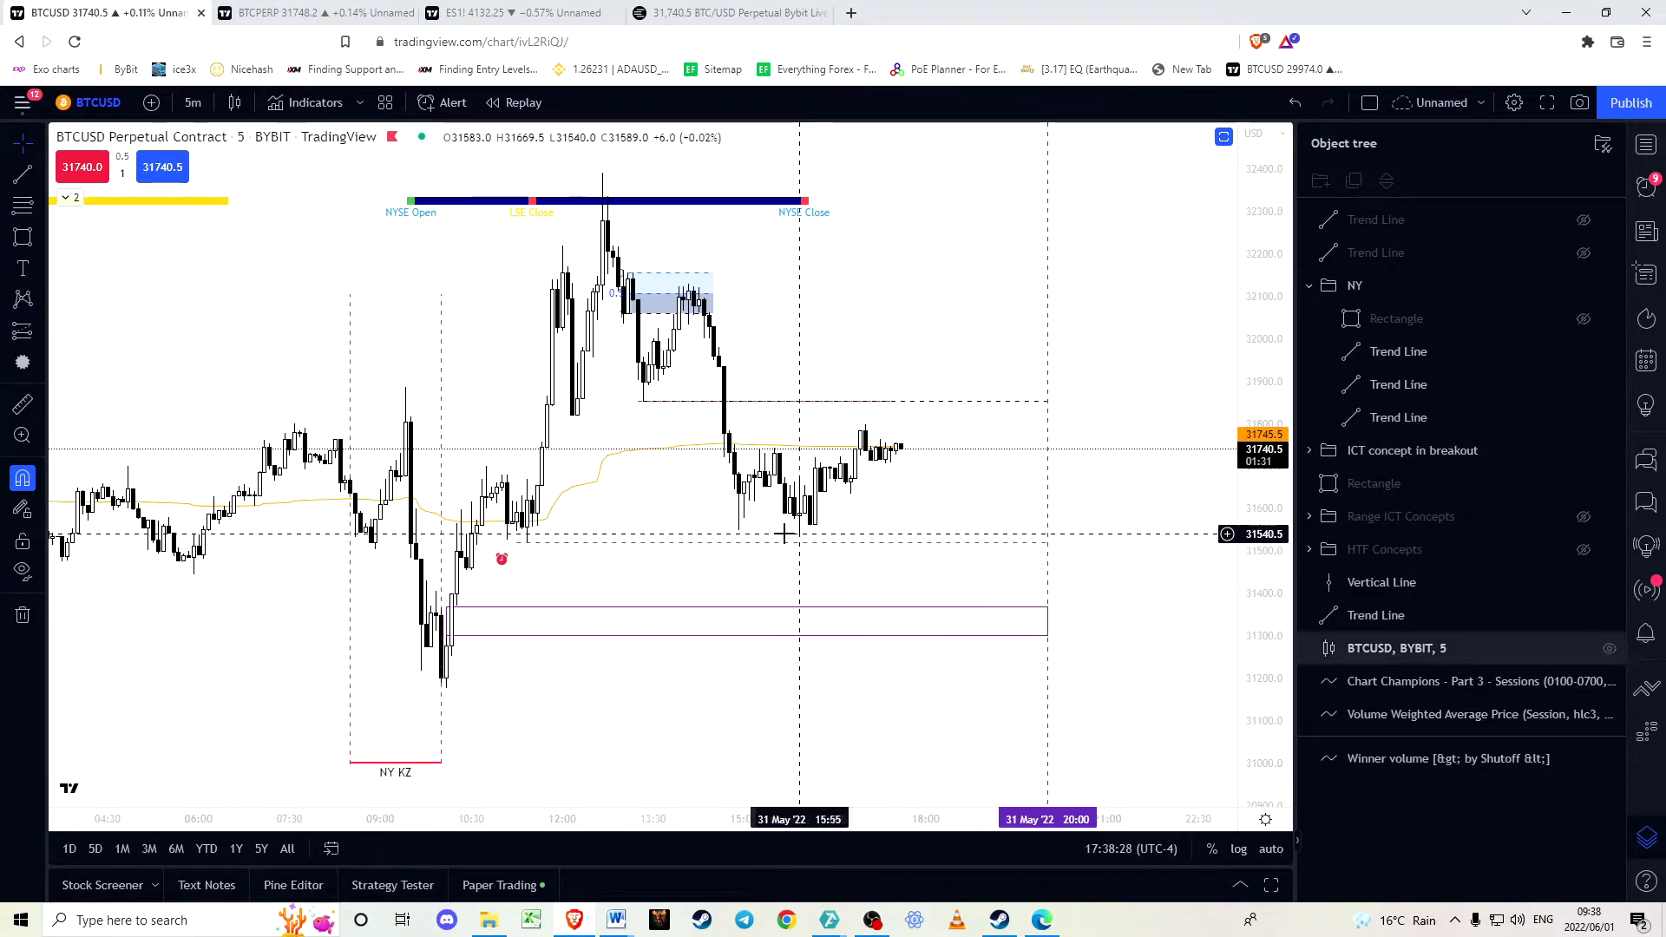
left_click_drag(837, 546, 788, 557)
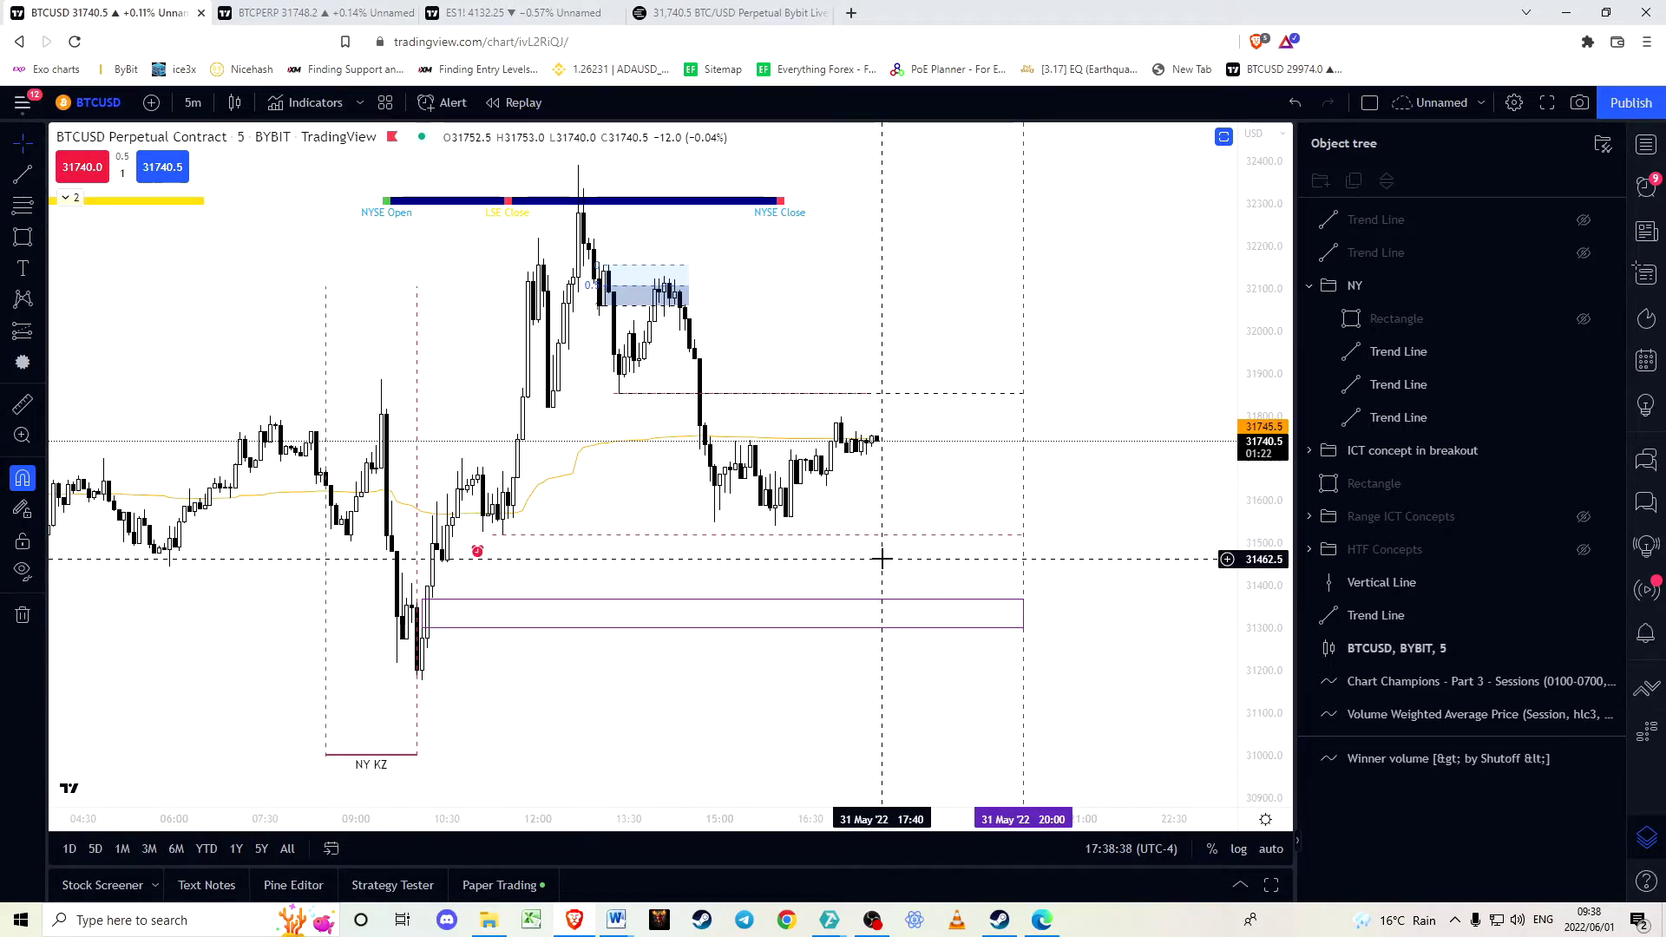
left_click_drag(866, 570, 870, 538)
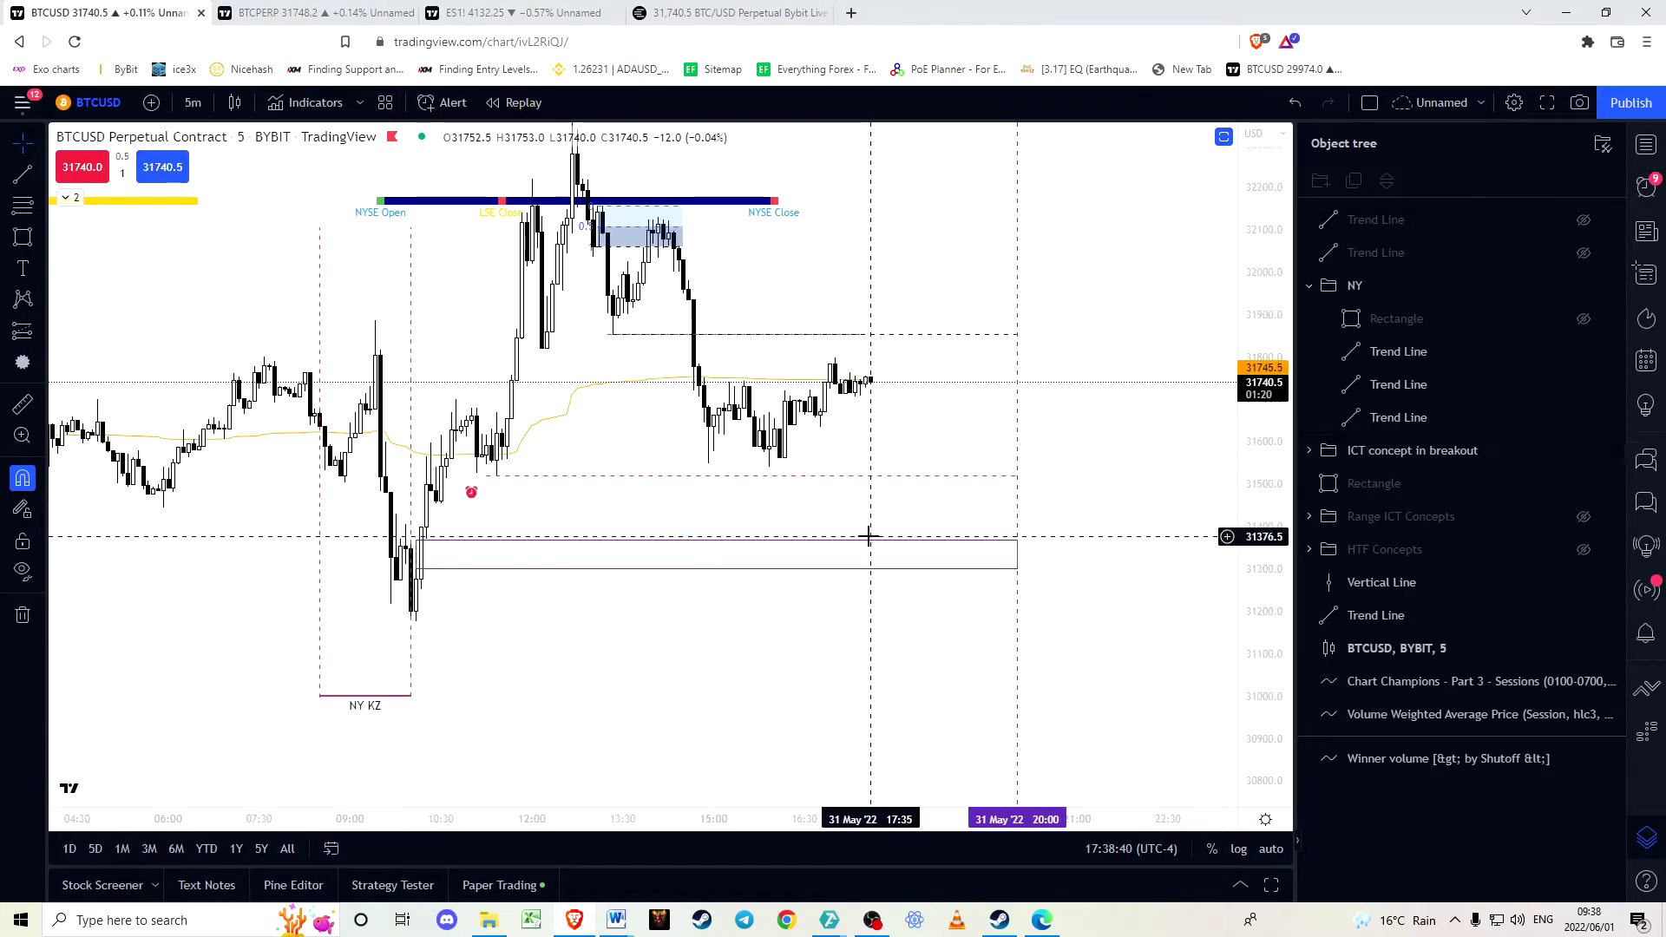
left_click(844, 548)
left_click(883, 456)
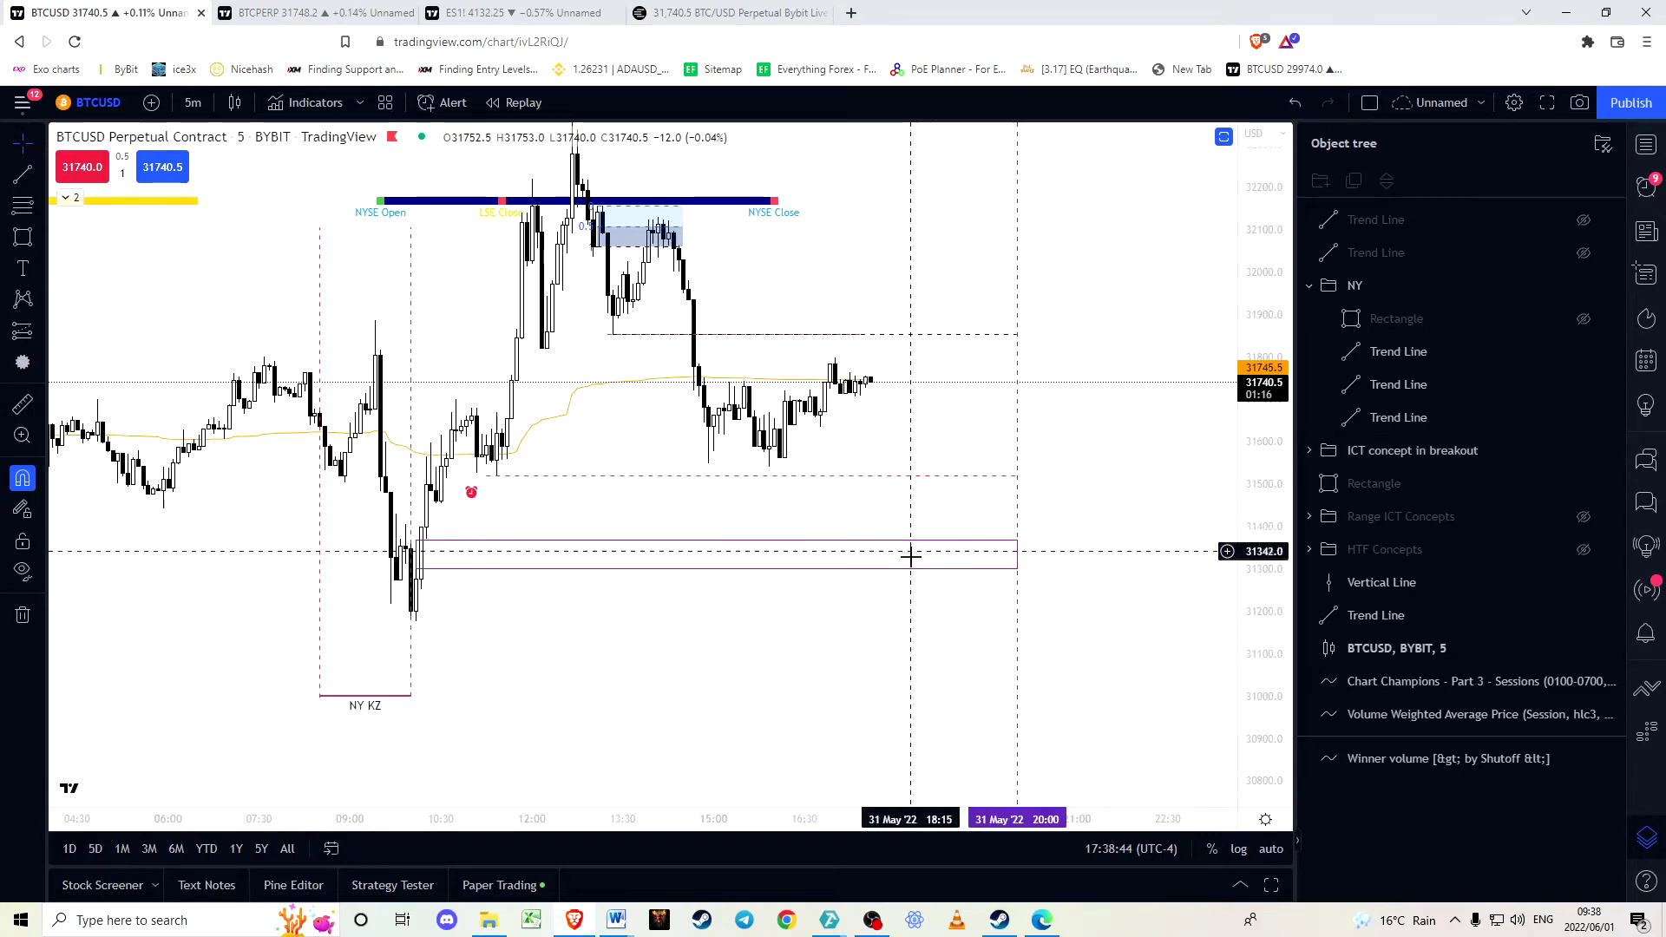
left_click_drag(1073, 448, 1070, 485)
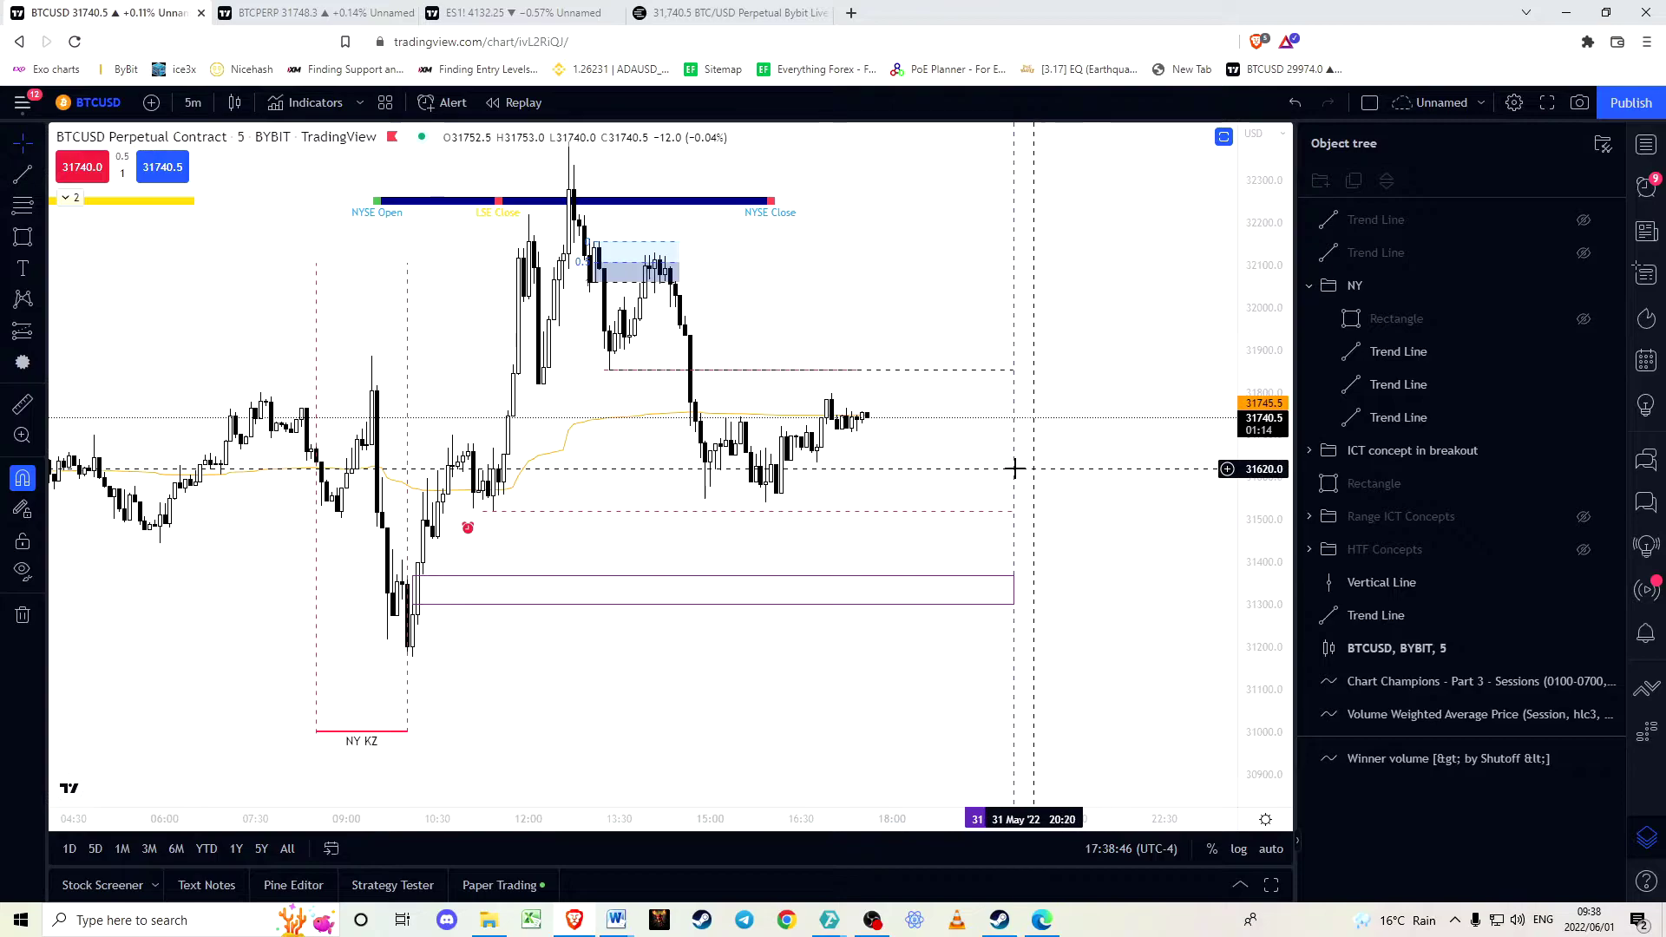
scroll(903, 510, "up", 3)
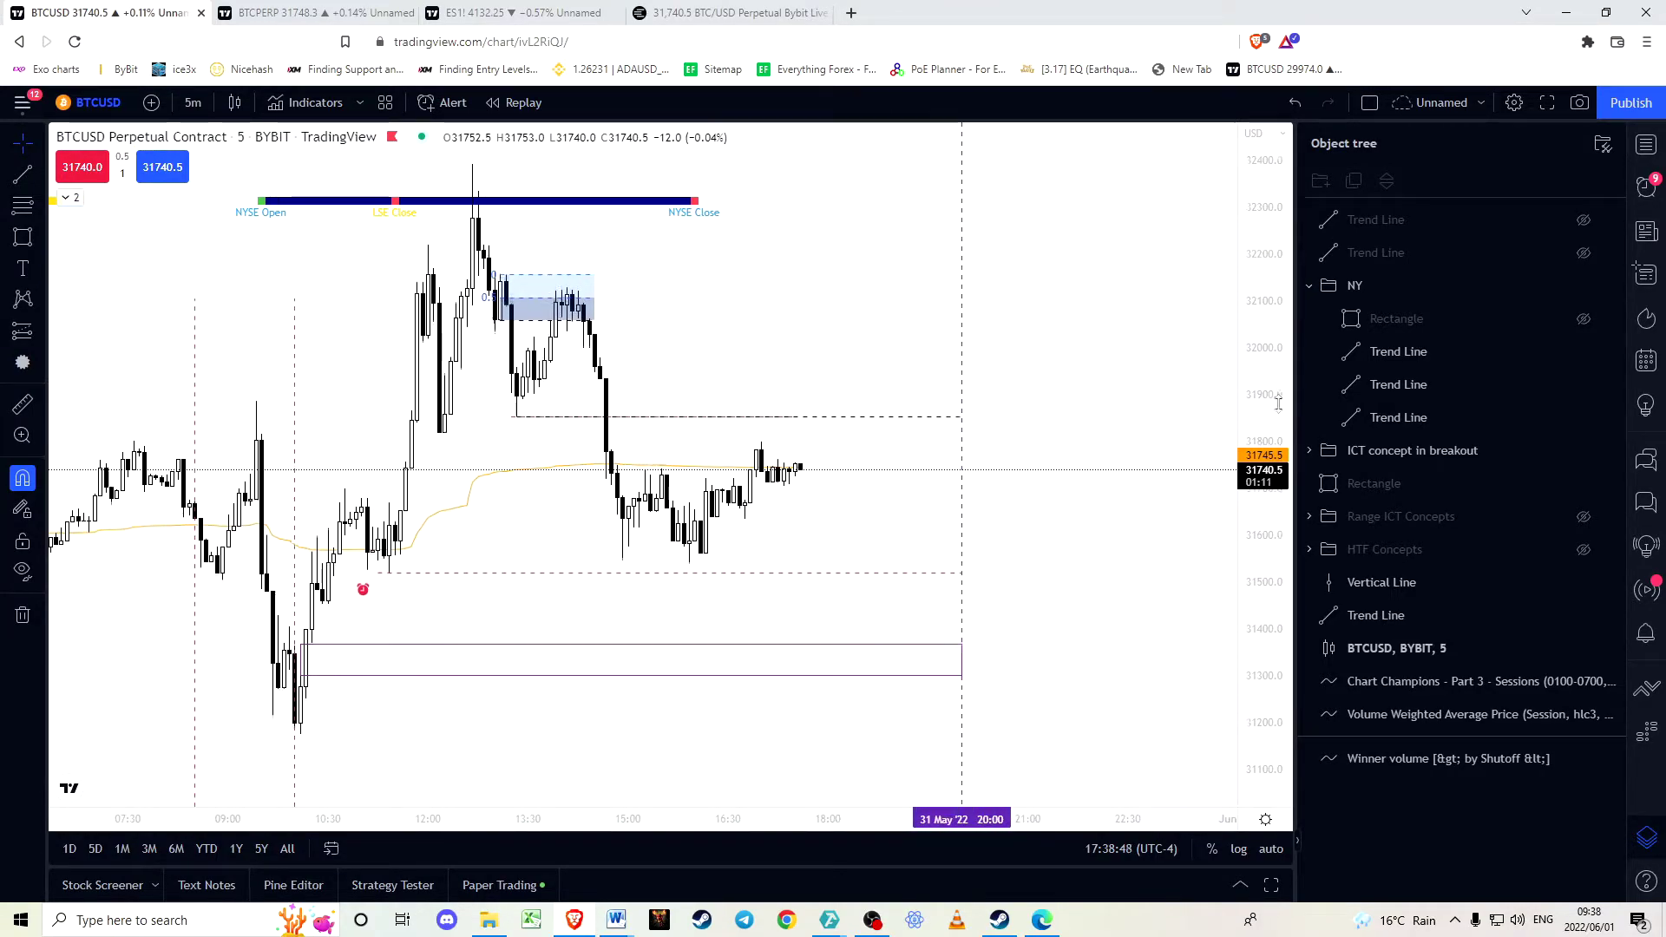
left_click_drag(817, 417, 807, 415)
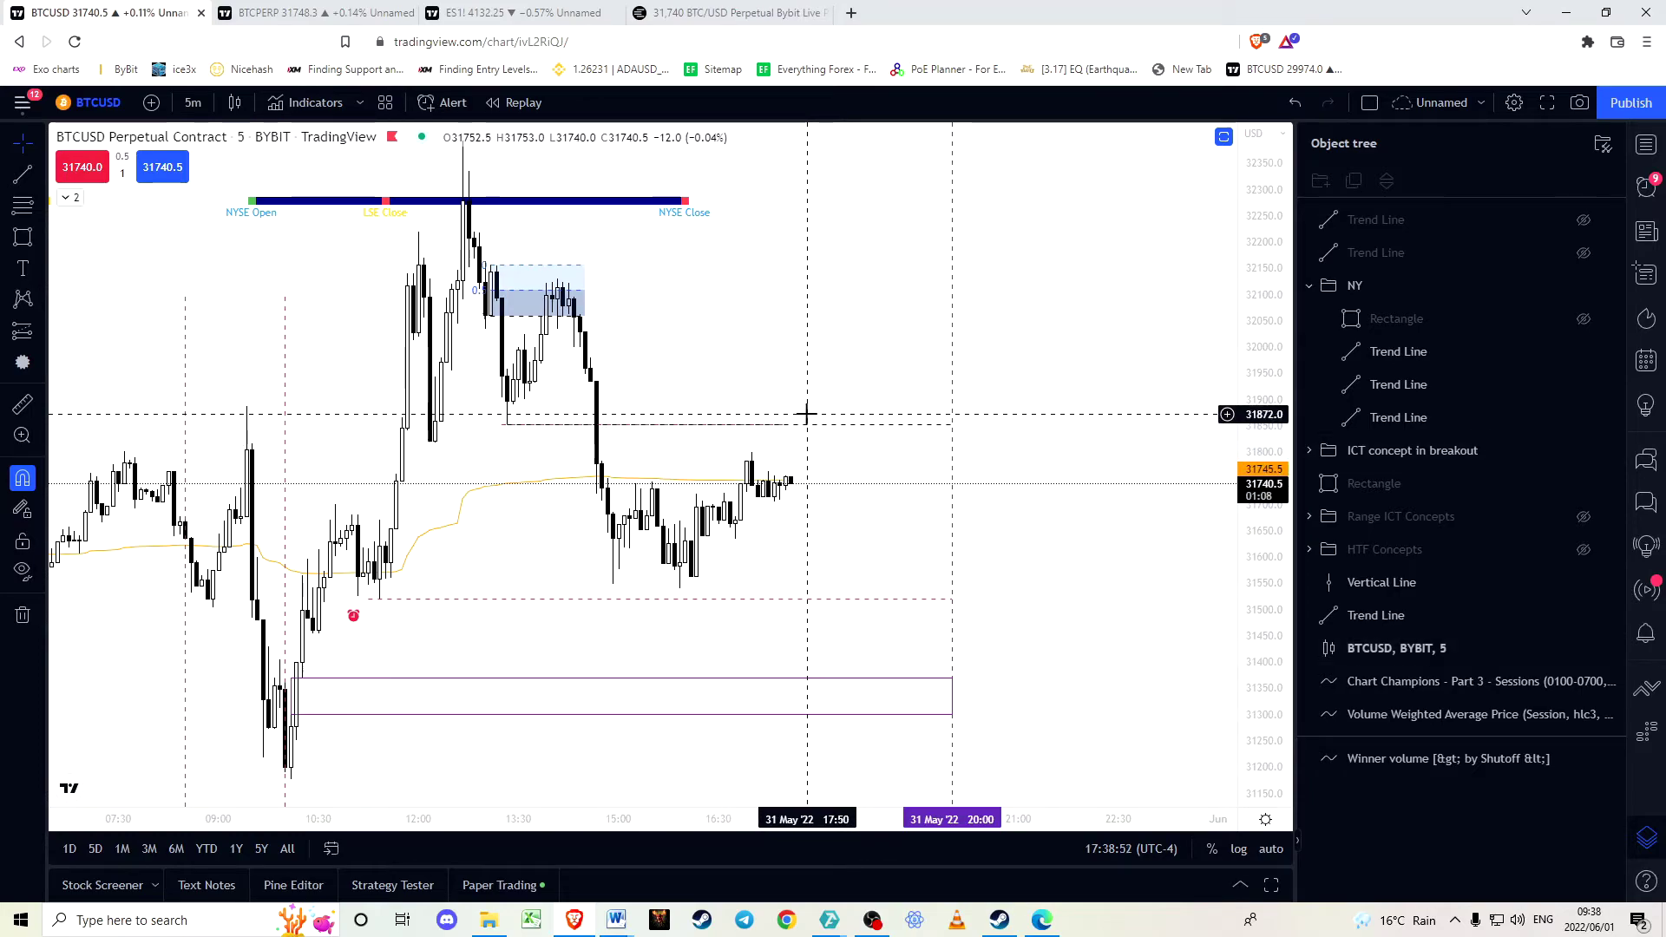
left_click_drag(1237, 347, 1233, 382)
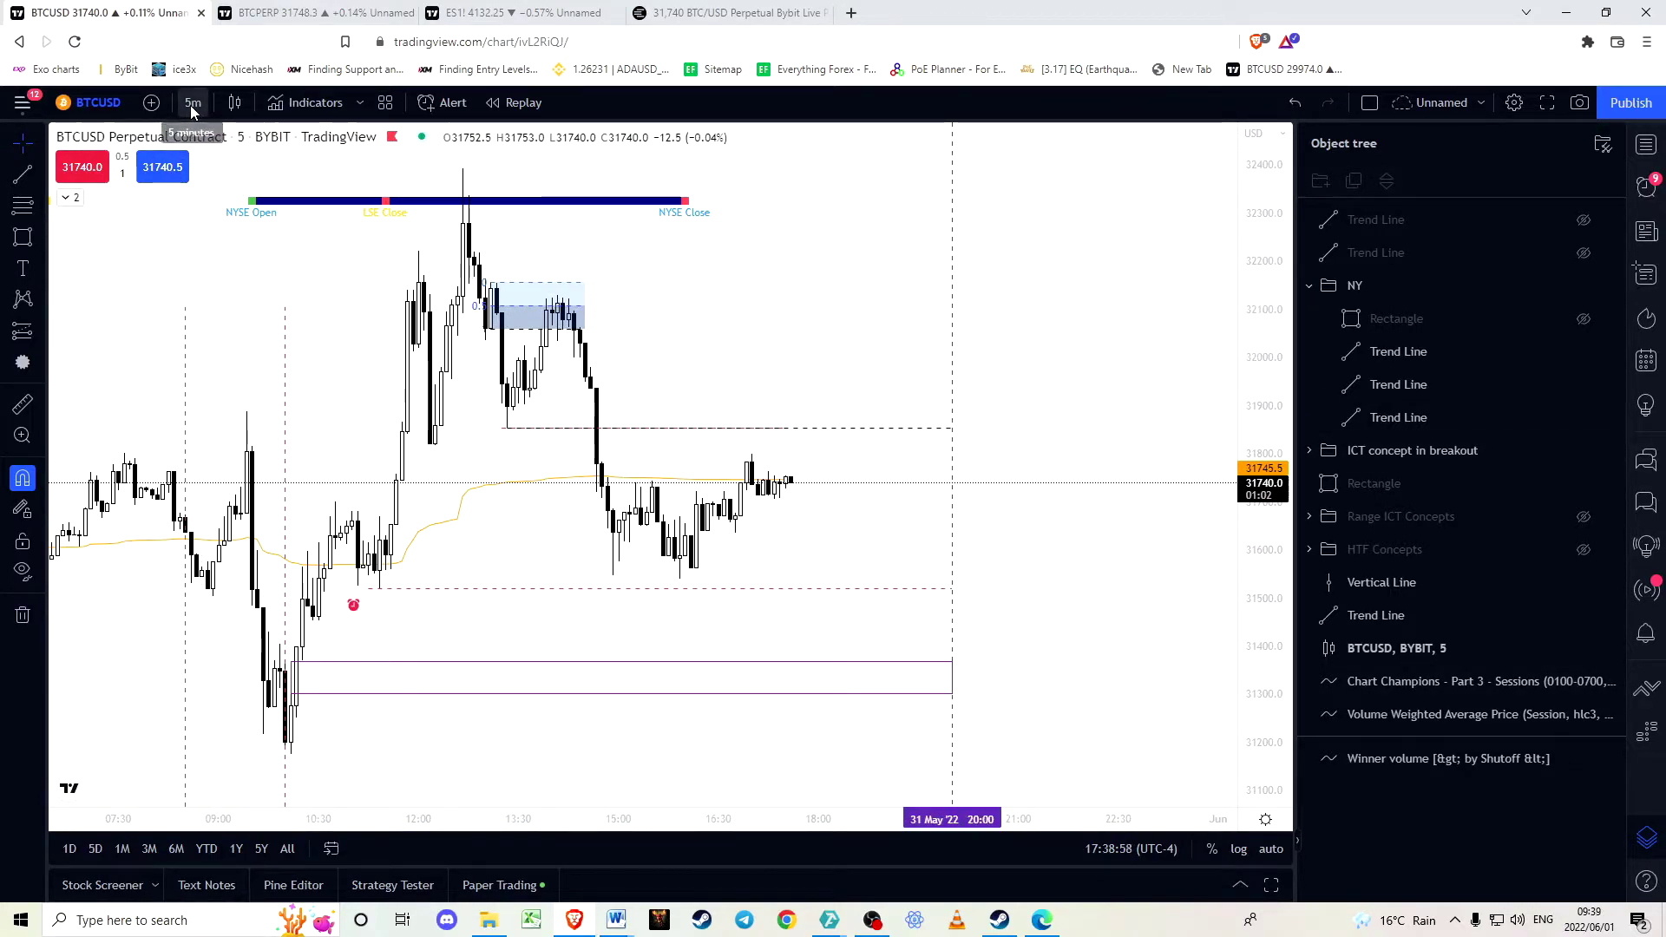
Step: Delete the small blue box near the high and draw a fib retracement from the down-leg high to its low
left_click(585, 284)
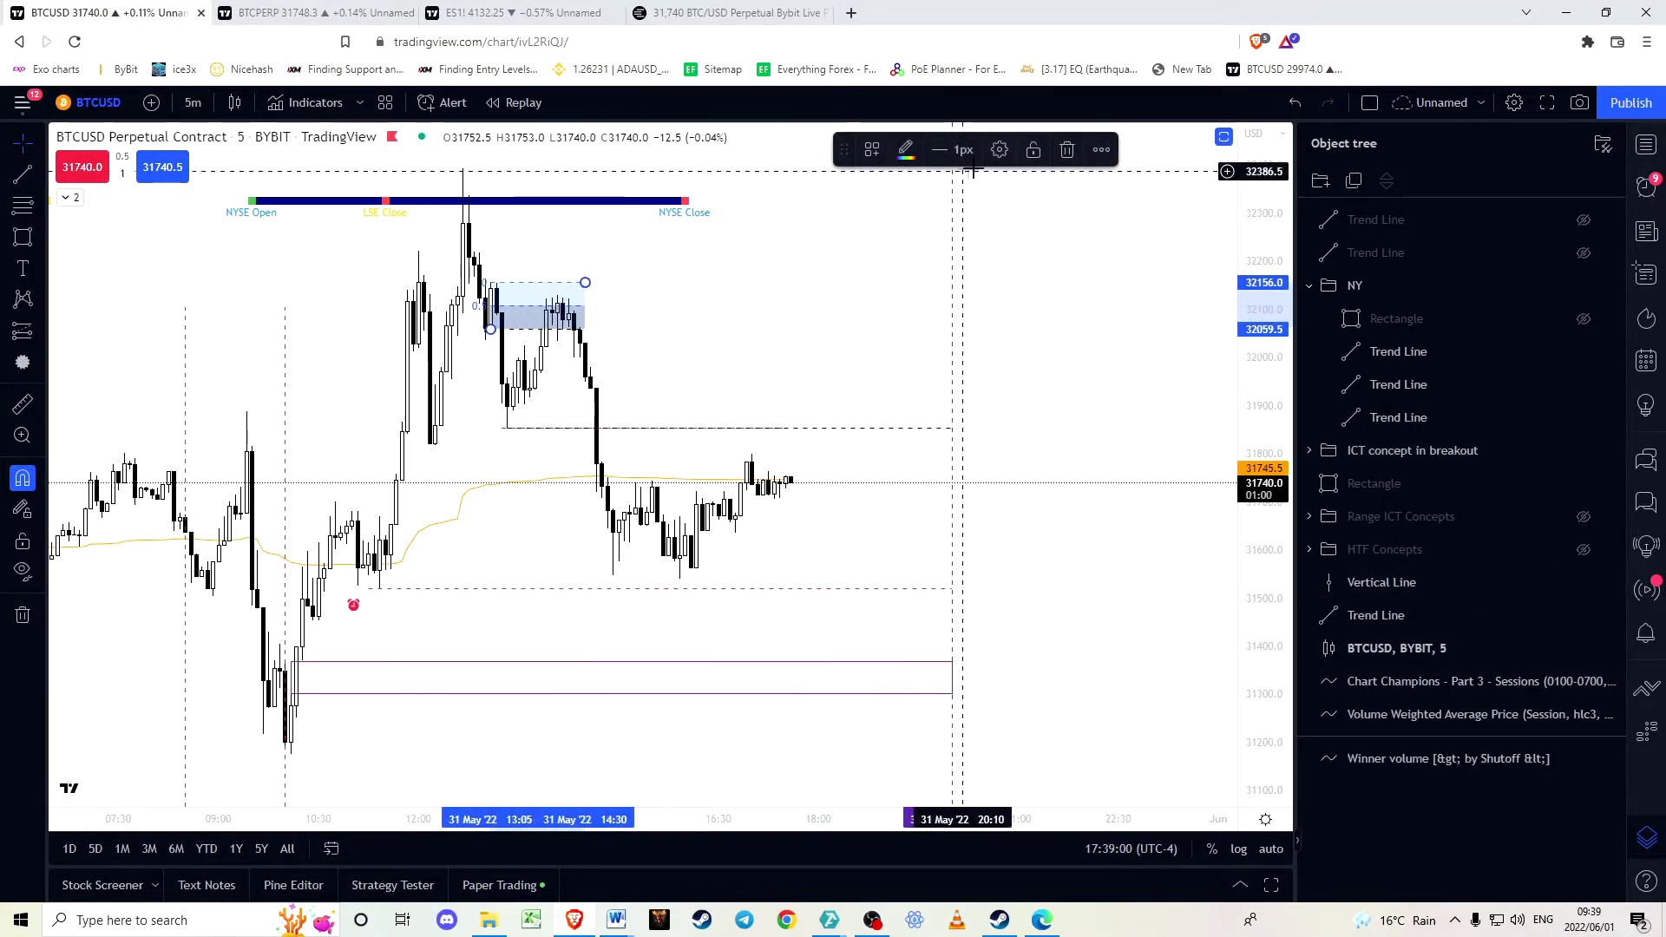
left_click(1069, 152)
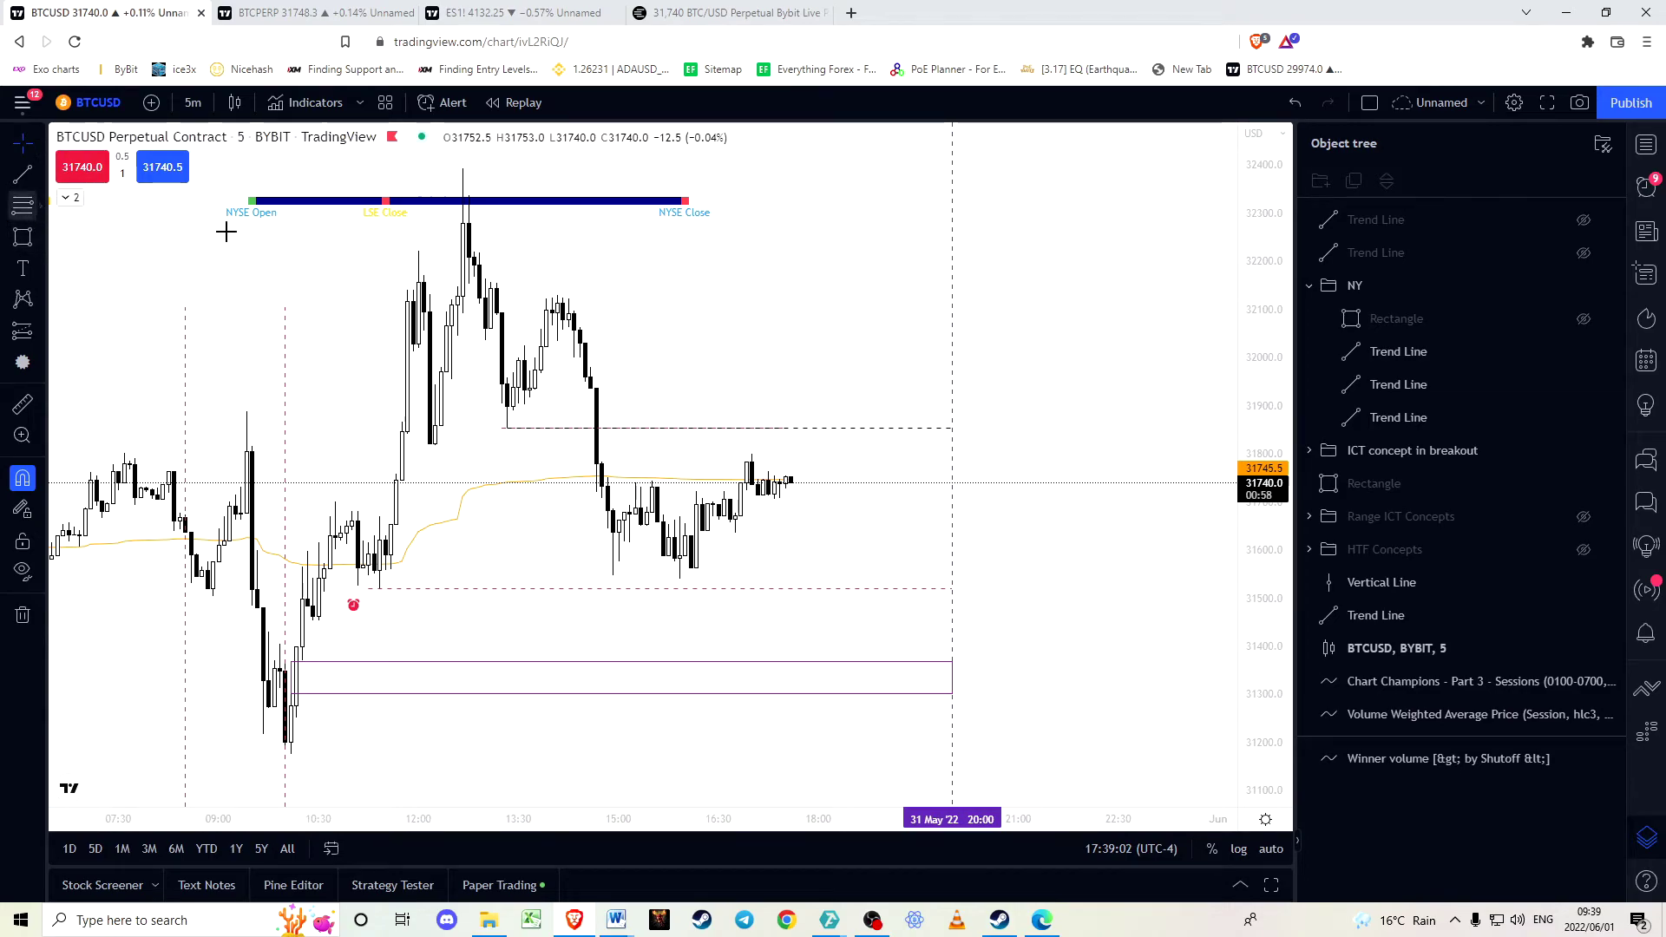
left_click(557, 296)
left_click(613, 575)
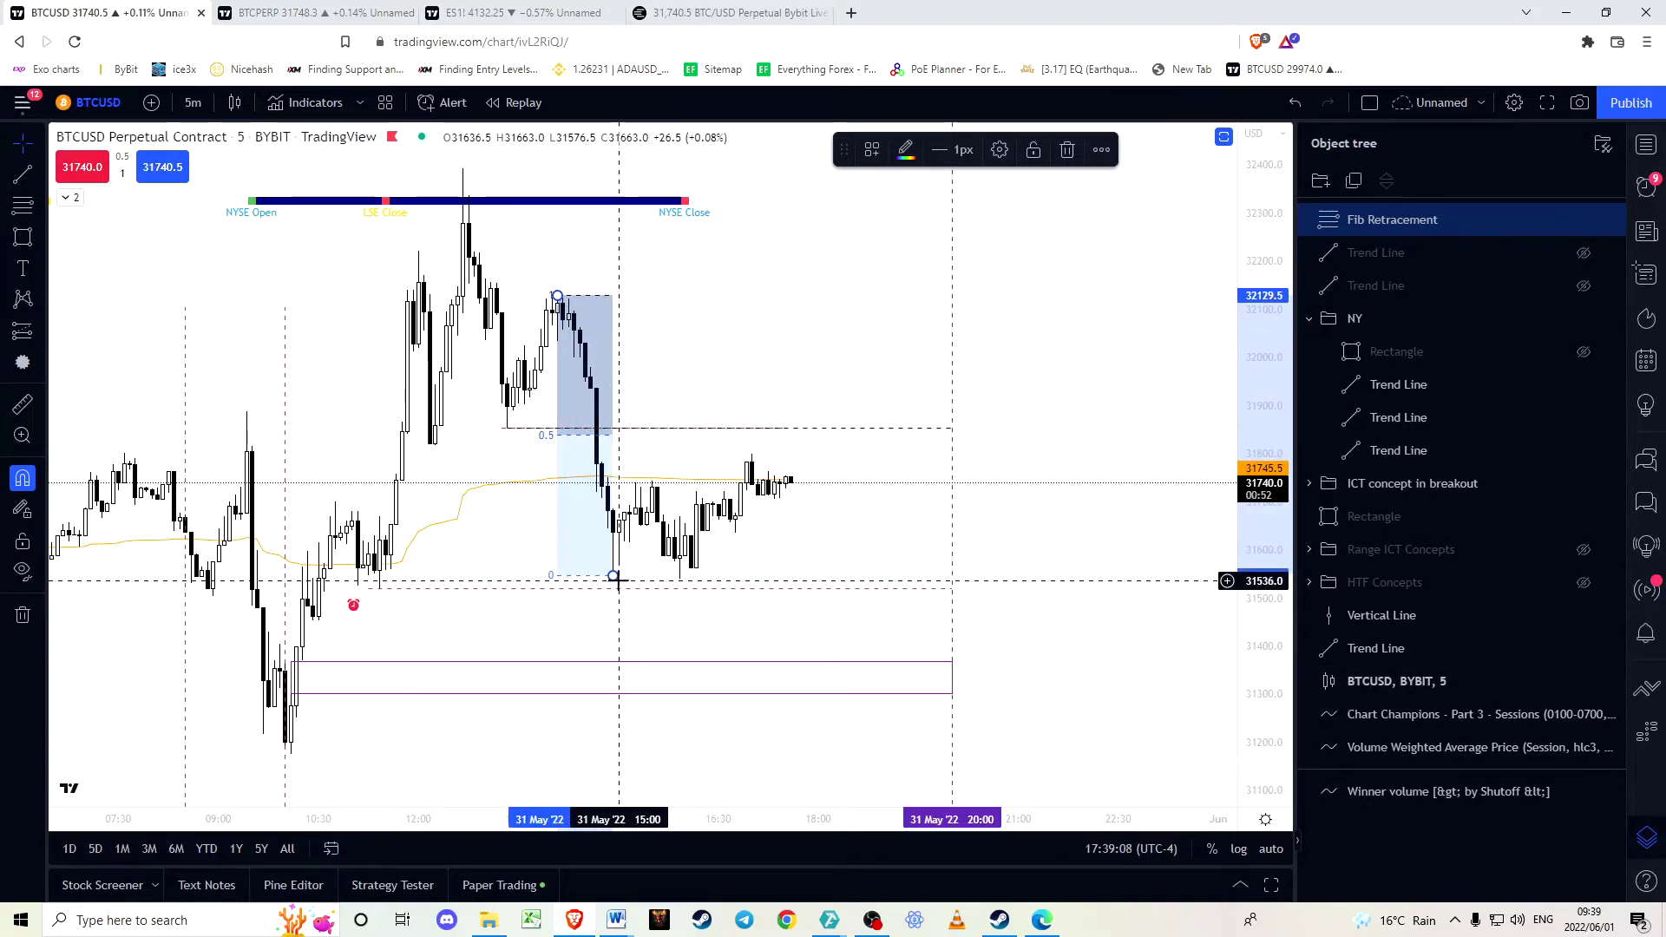
left_click(684, 325)
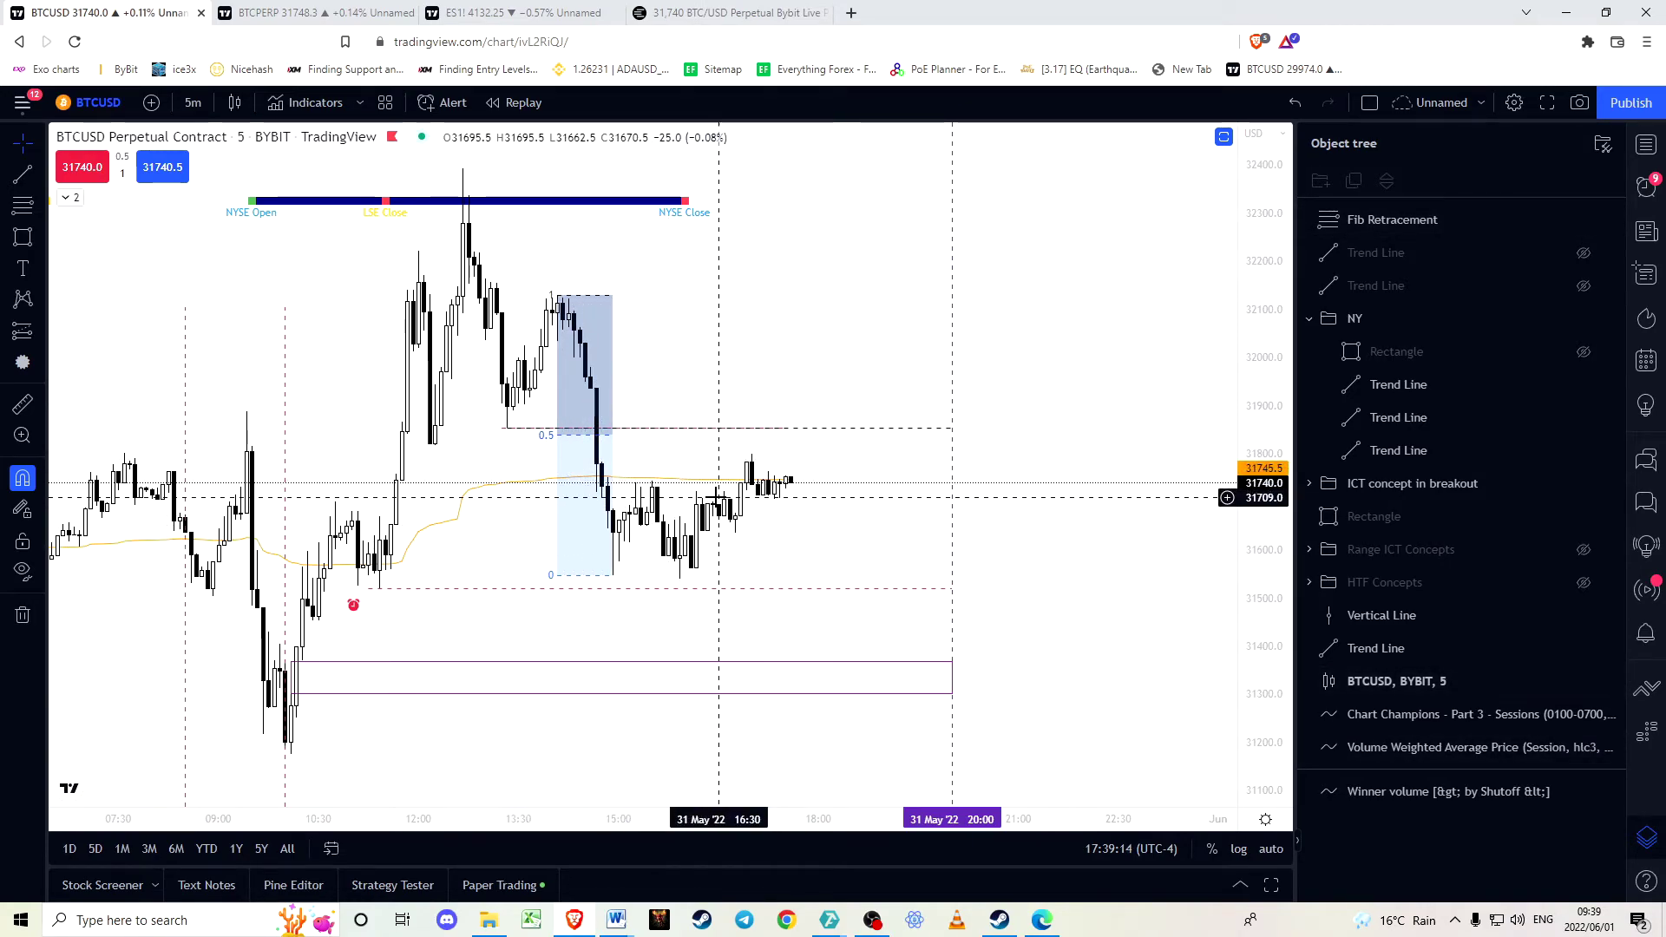
scroll(718, 497, "up", 1)
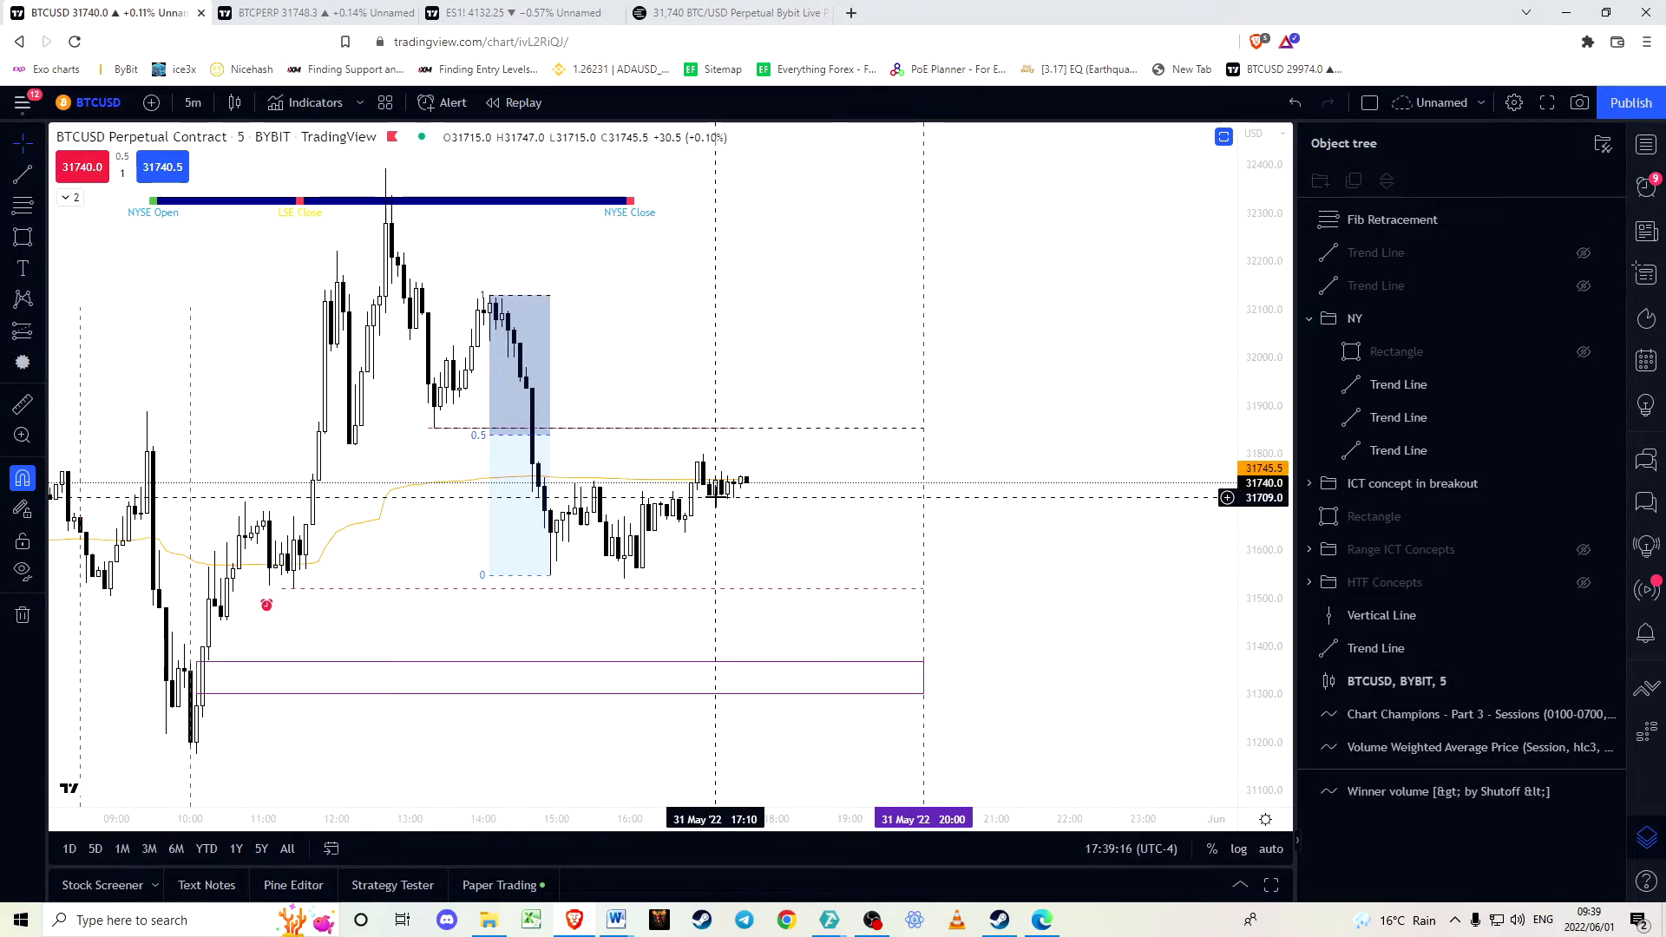
left_click_drag(595, 346, 633, 357)
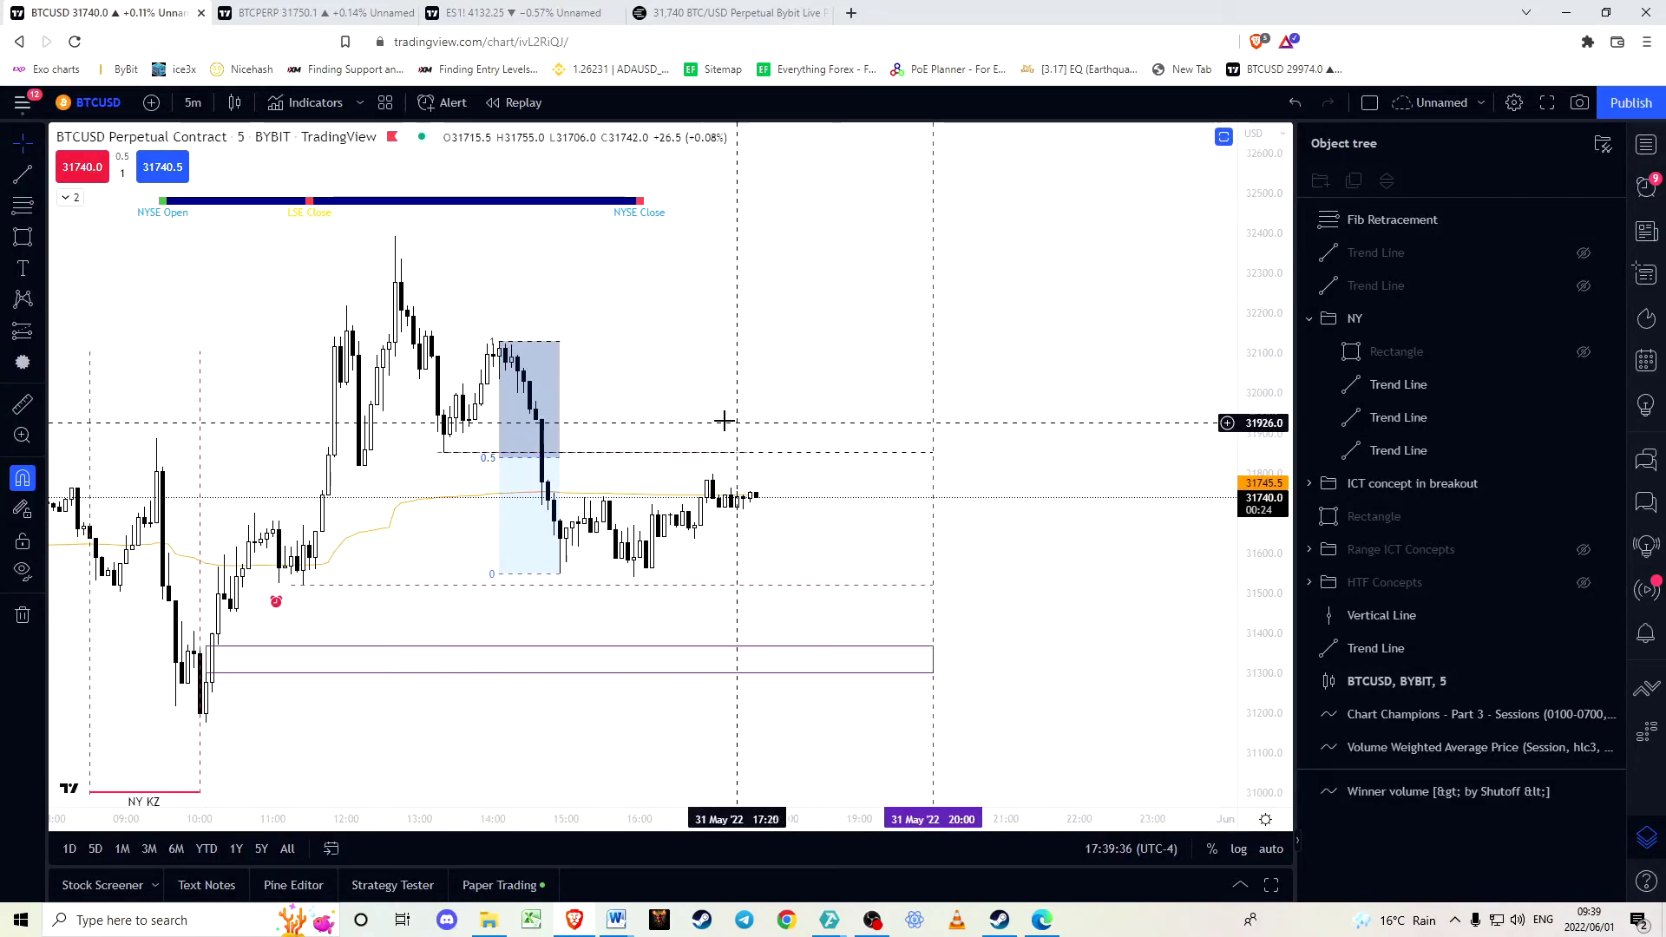
scroll(682, 393, "down", 2)
scroll(685, 400, "up", 2)
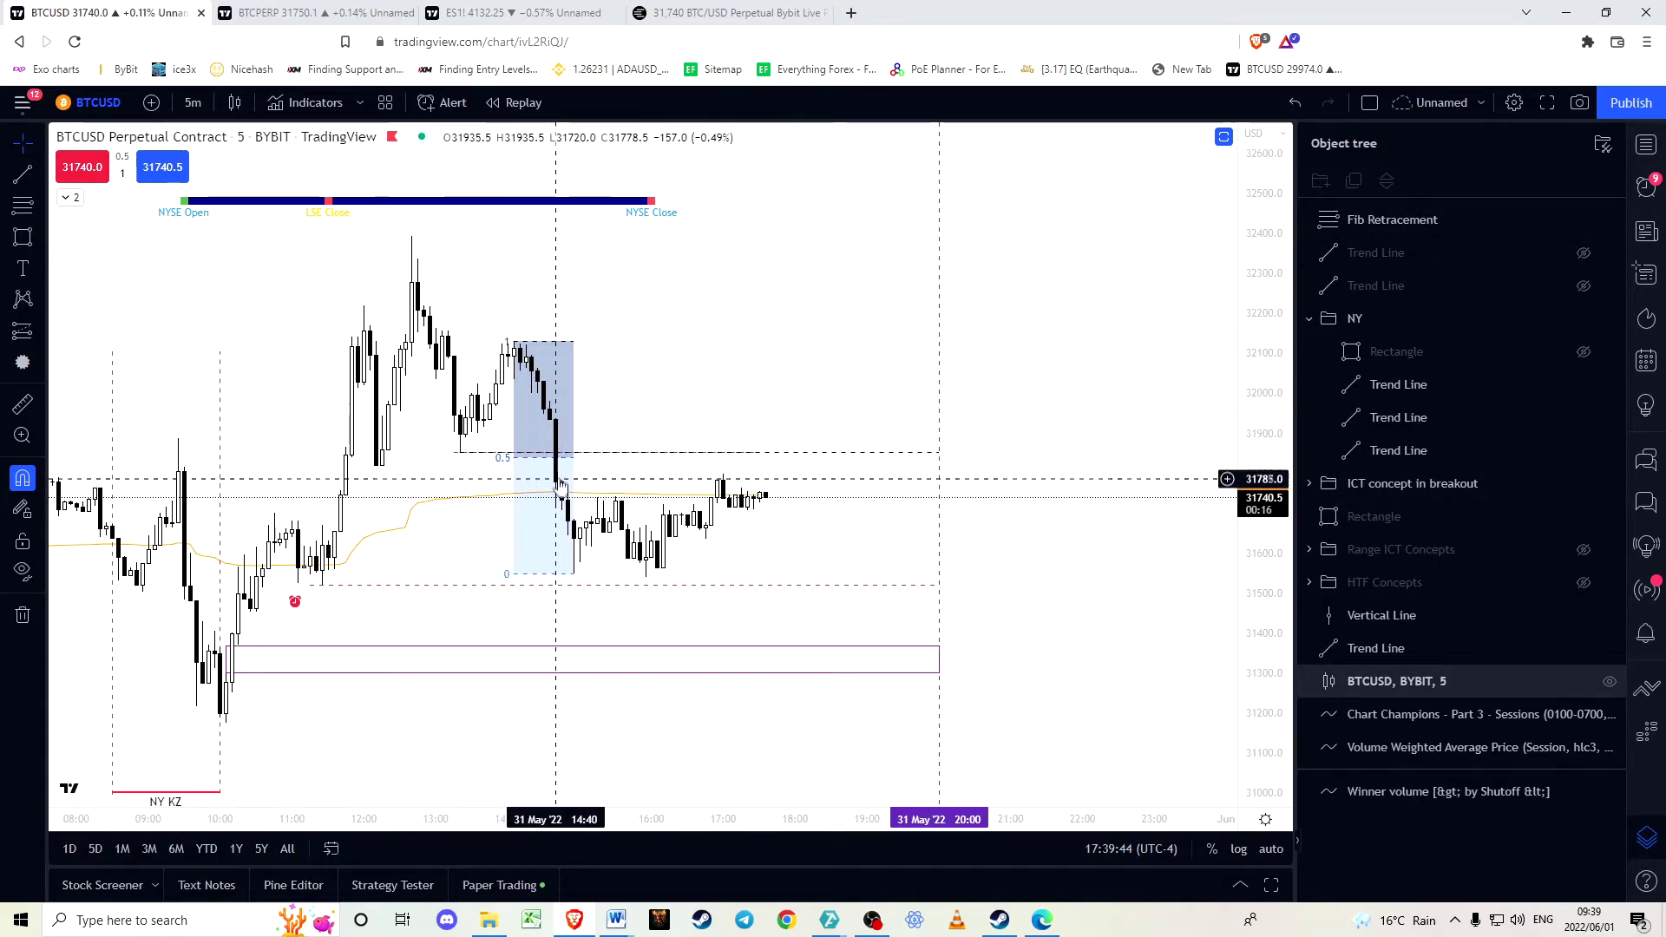
Step: Switch the BTCUSD chart to the 15-minute interval and pan to review it
left_click(193, 105)
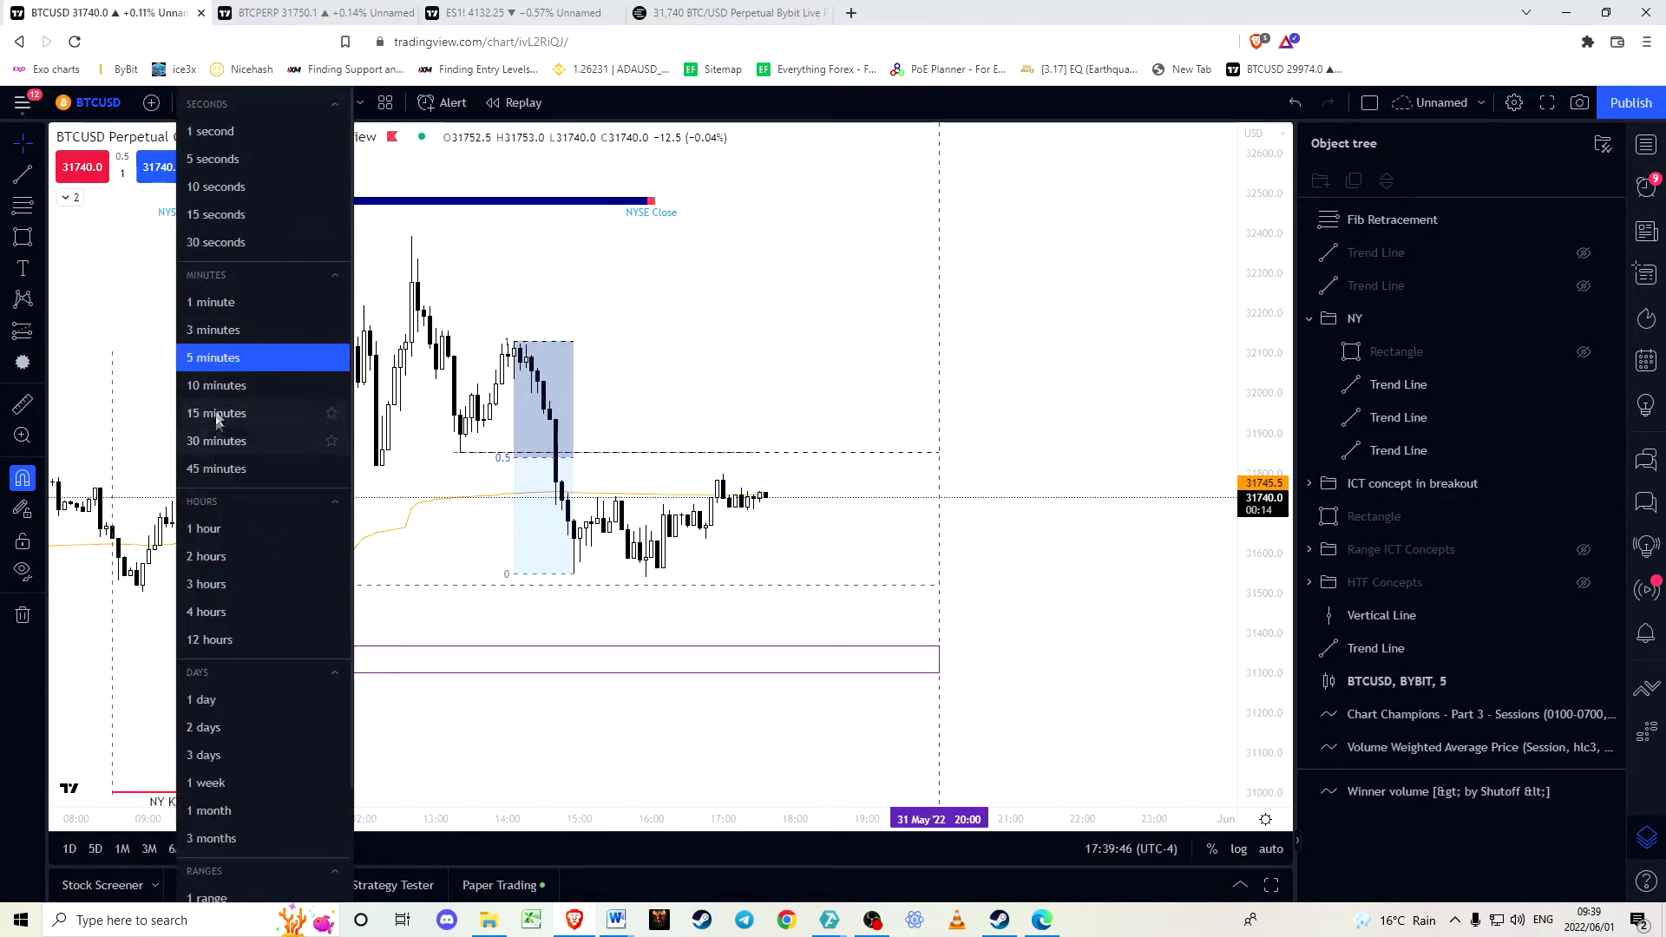
left_click(260, 414)
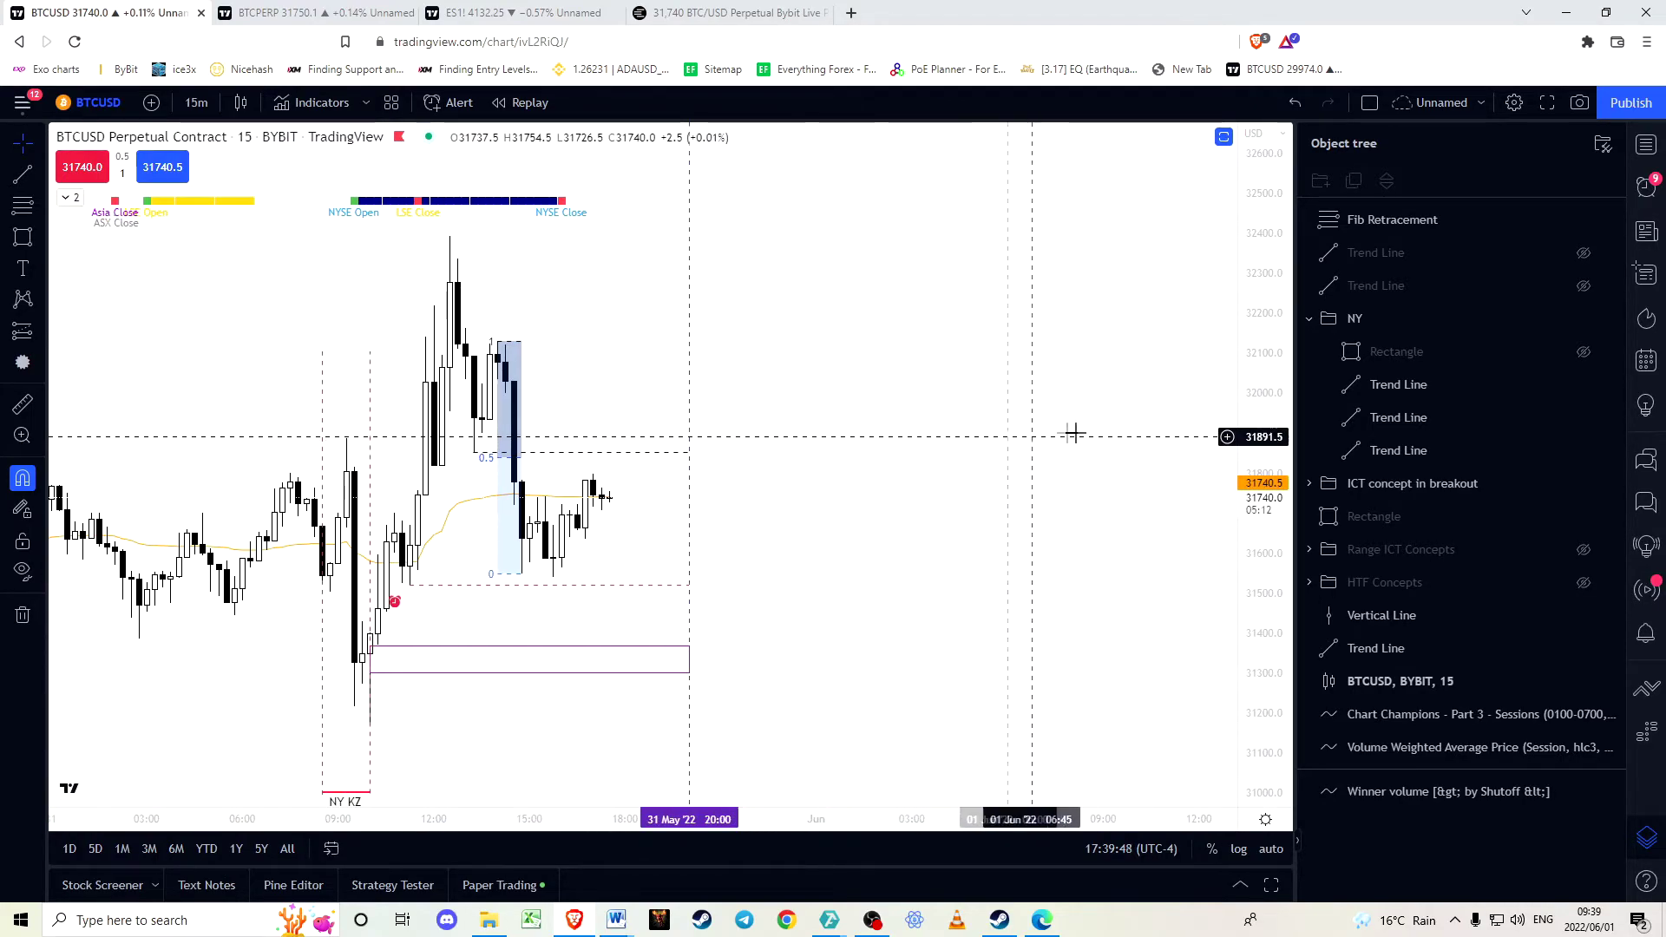
left_click_drag(647, 356, 525, 343)
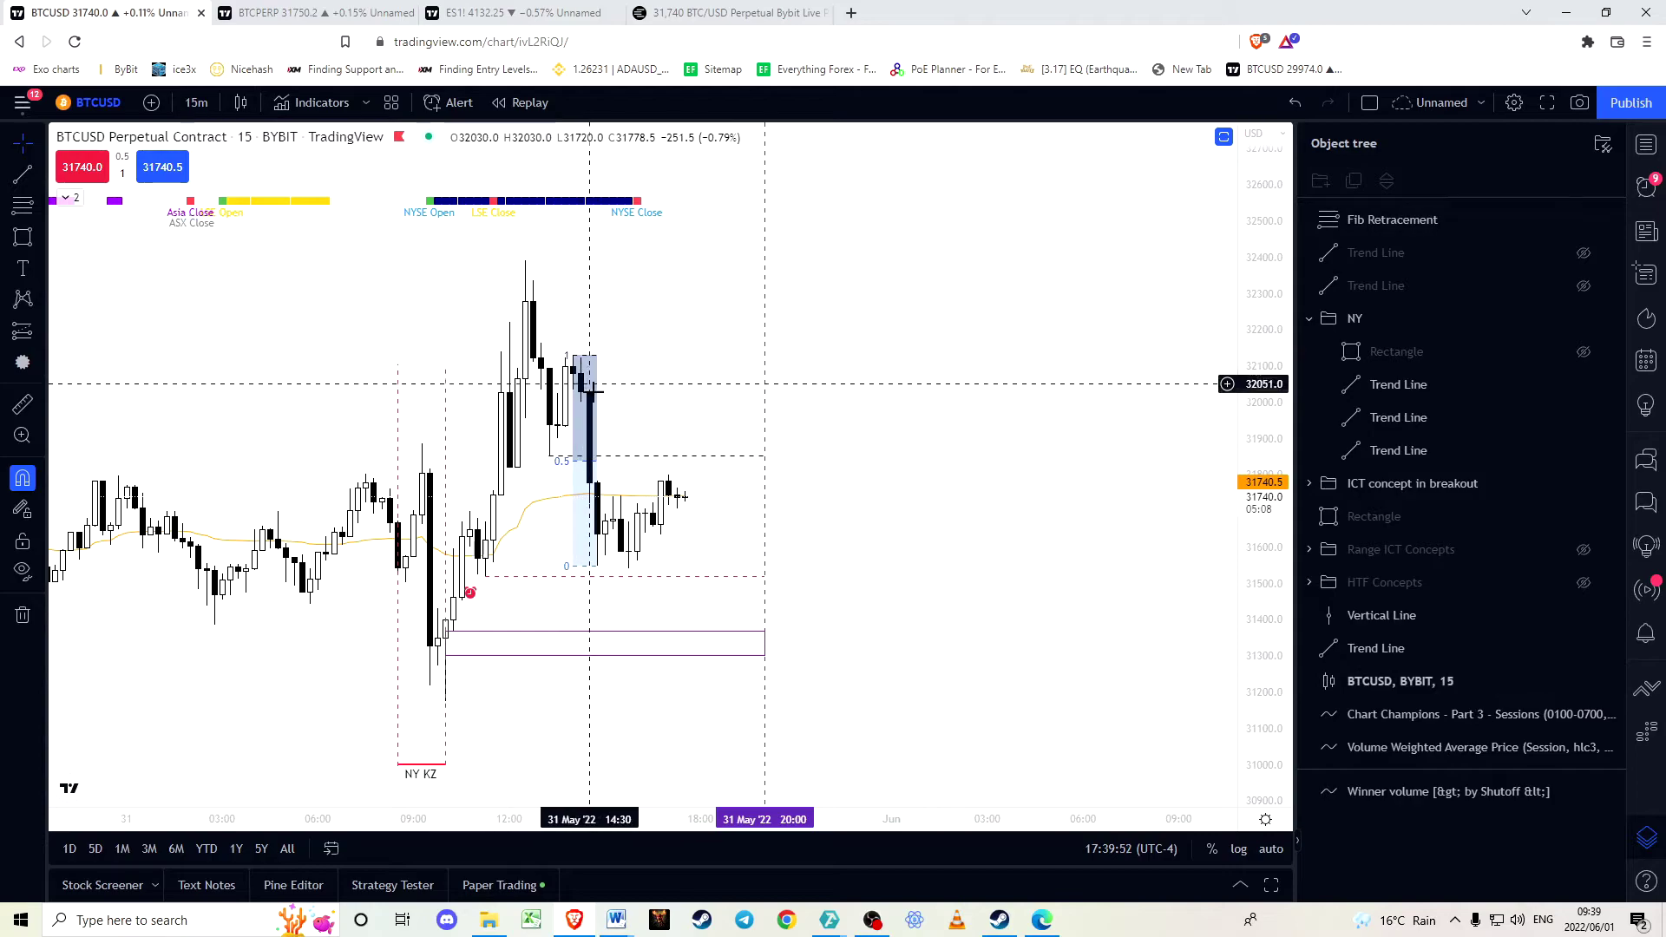
scroll(554, 408, "up", 2)
left_click_drag(521, 406, 643, 394)
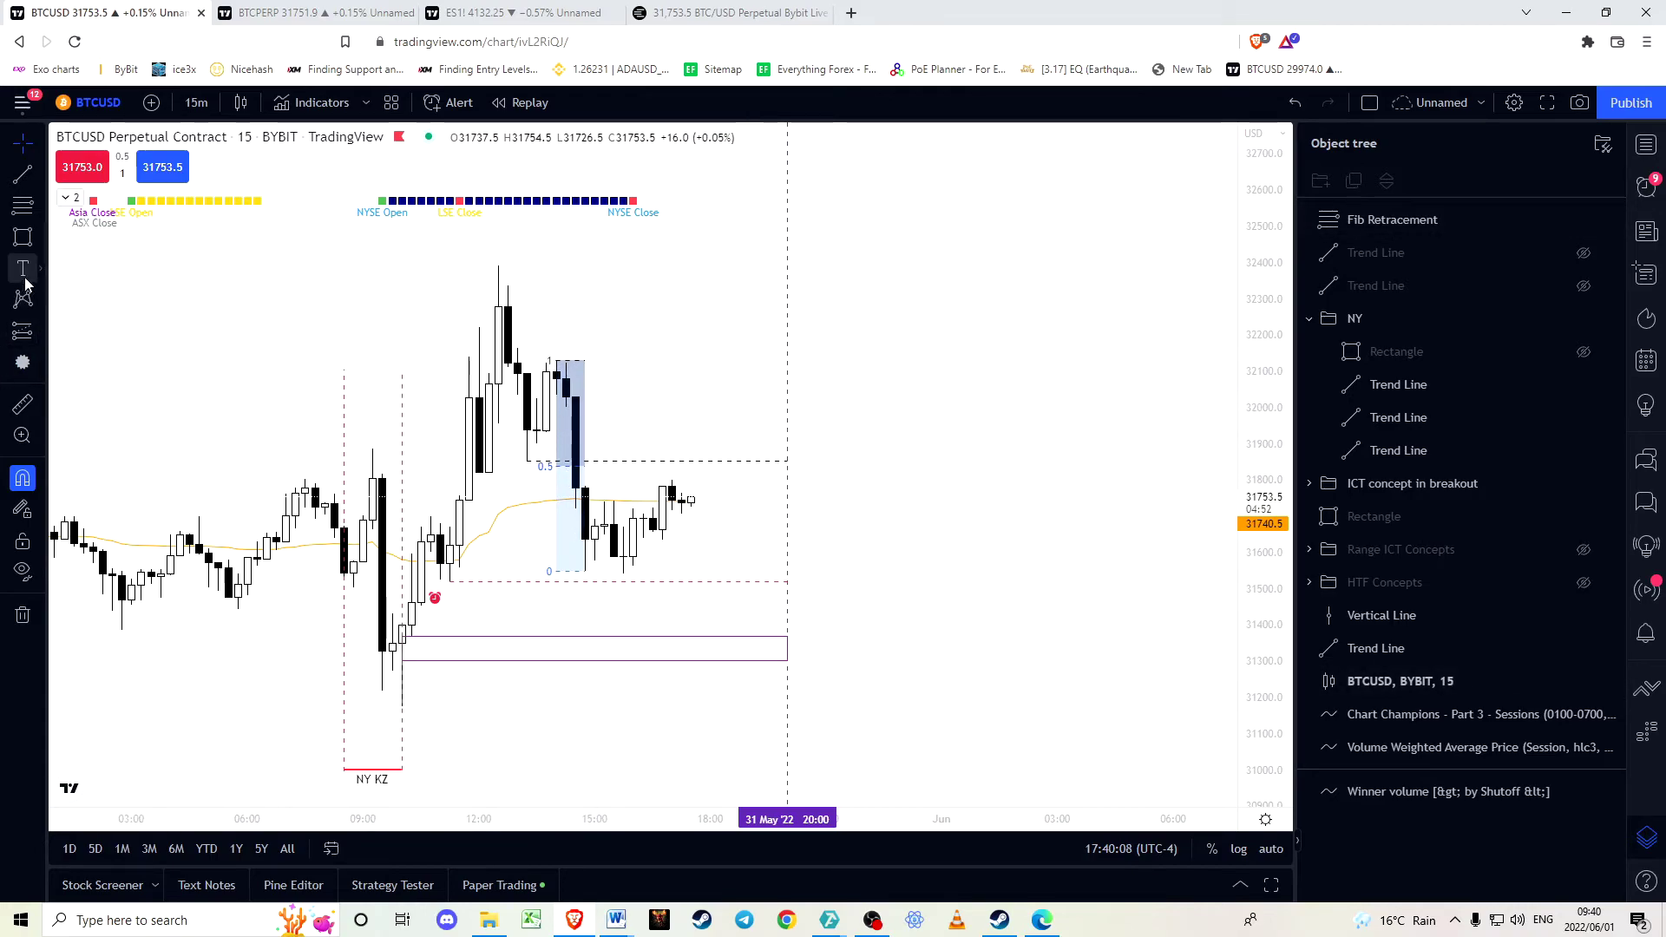
Step: Draw a test rectangle spanning roughly 31,800–32,000, then delete it
key("alt+shift+r")
left_click_drag(566, 407, 749, 470)
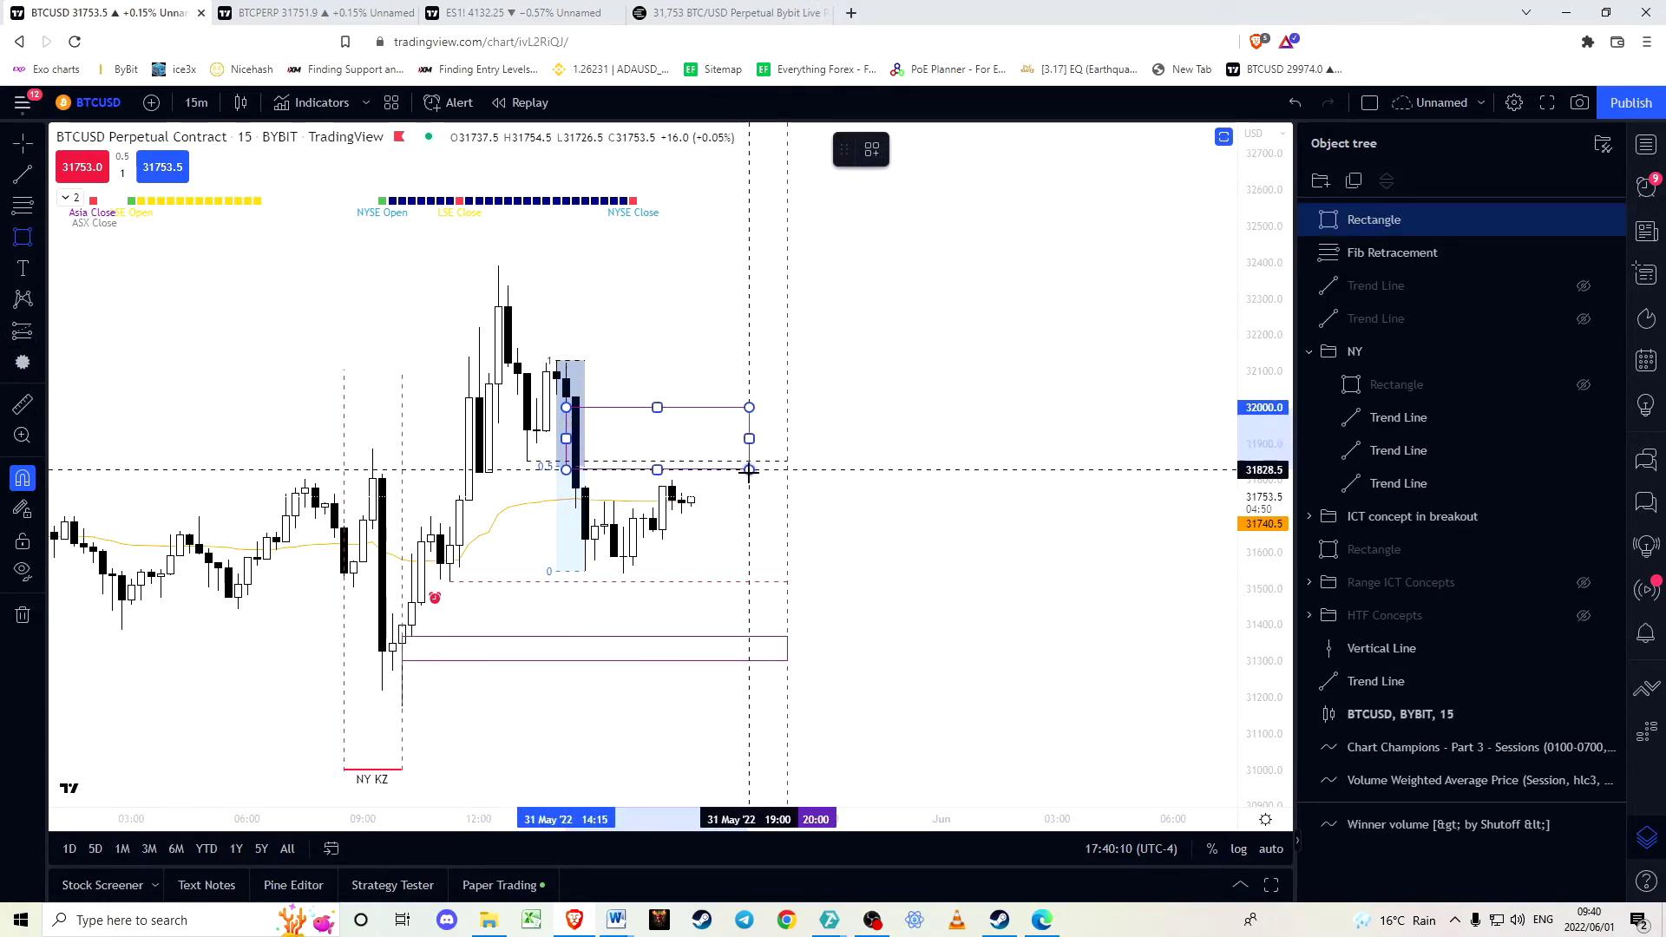
left_click(768, 485)
left_click(596, 383)
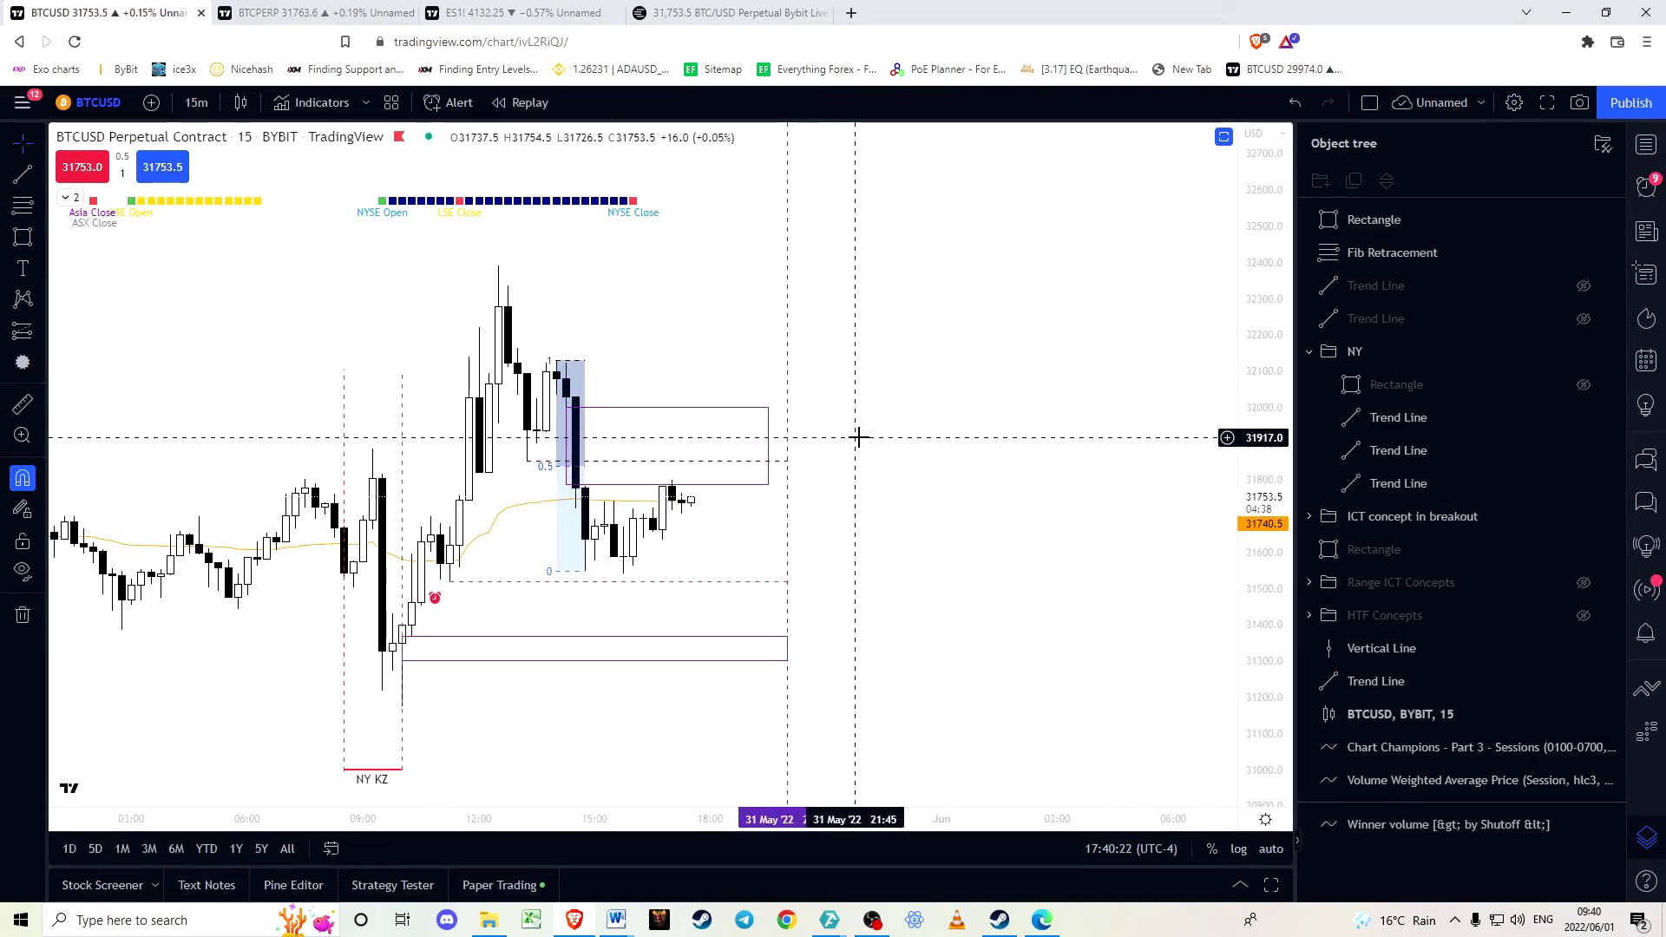
left_click(735, 492)
left_click(1135, 159)
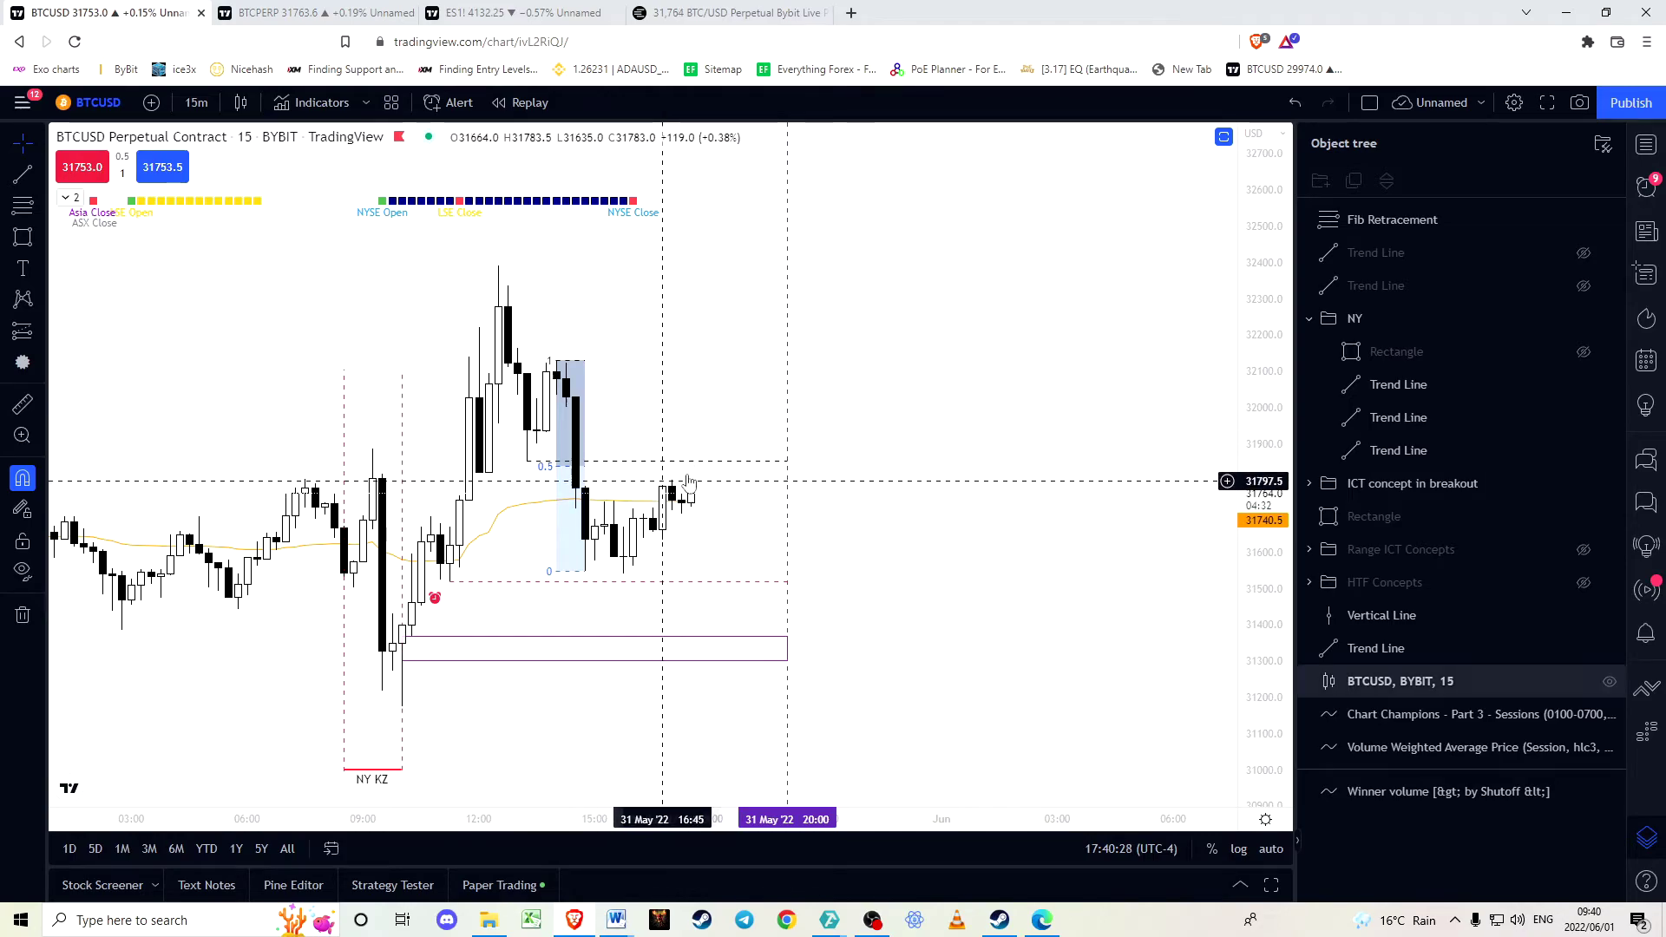
Step: Switch the BTCUSD chart back to the 5-minute interval
left_click(197, 102)
left_click(217, 351)
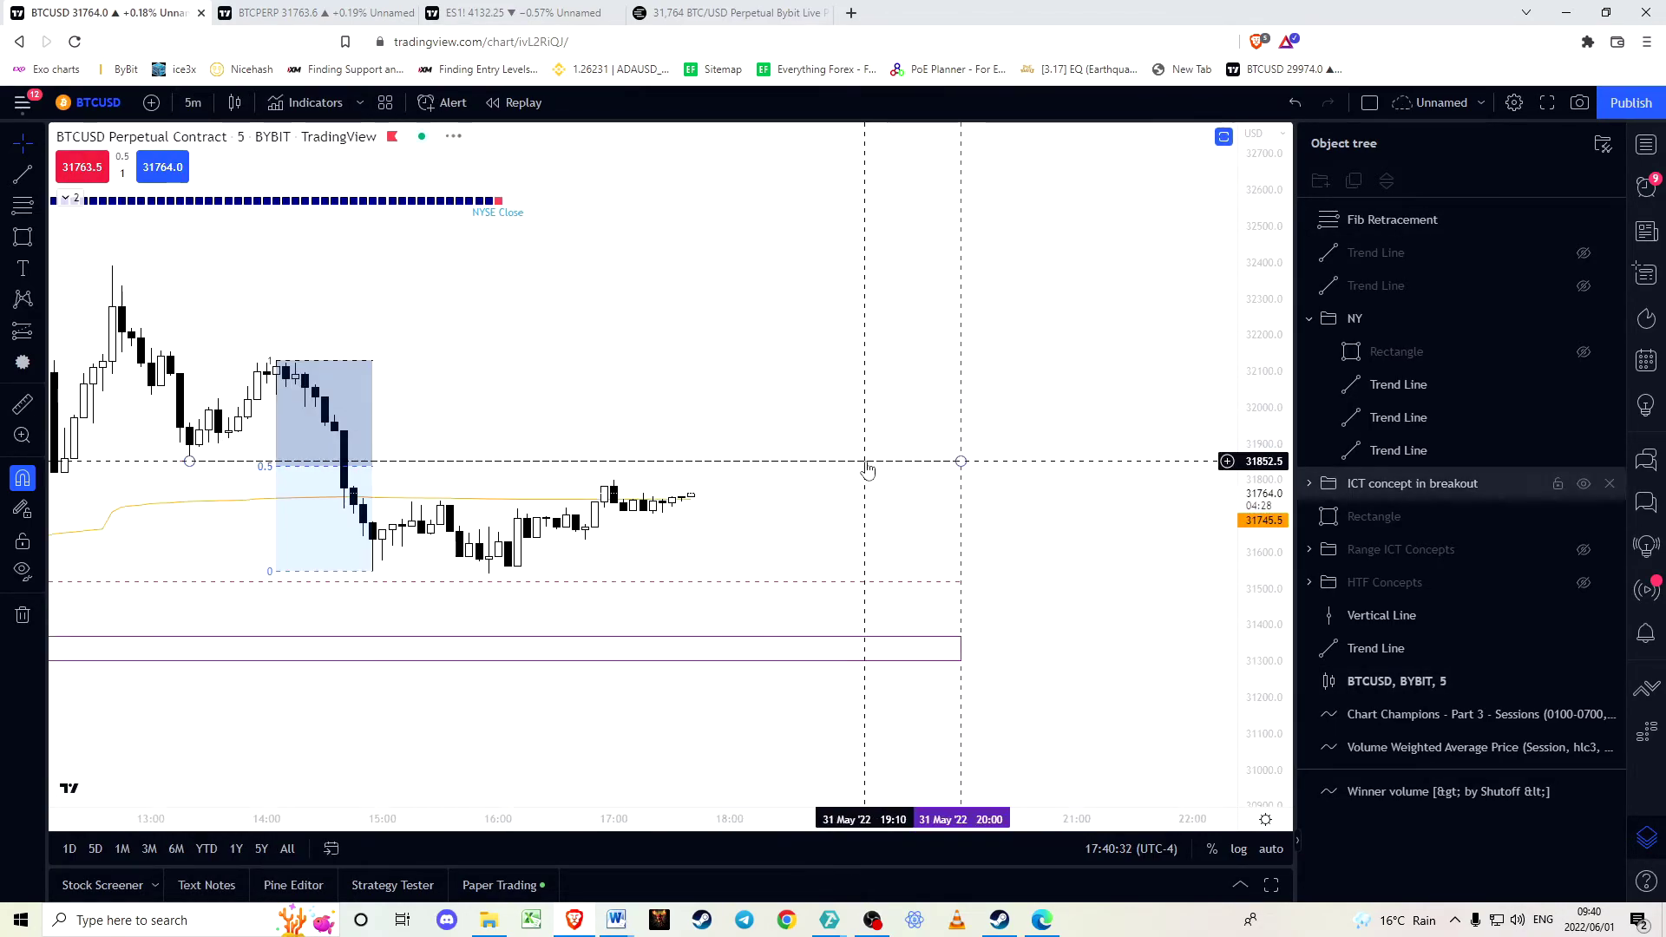
scroll(868, 469, "down", 3)
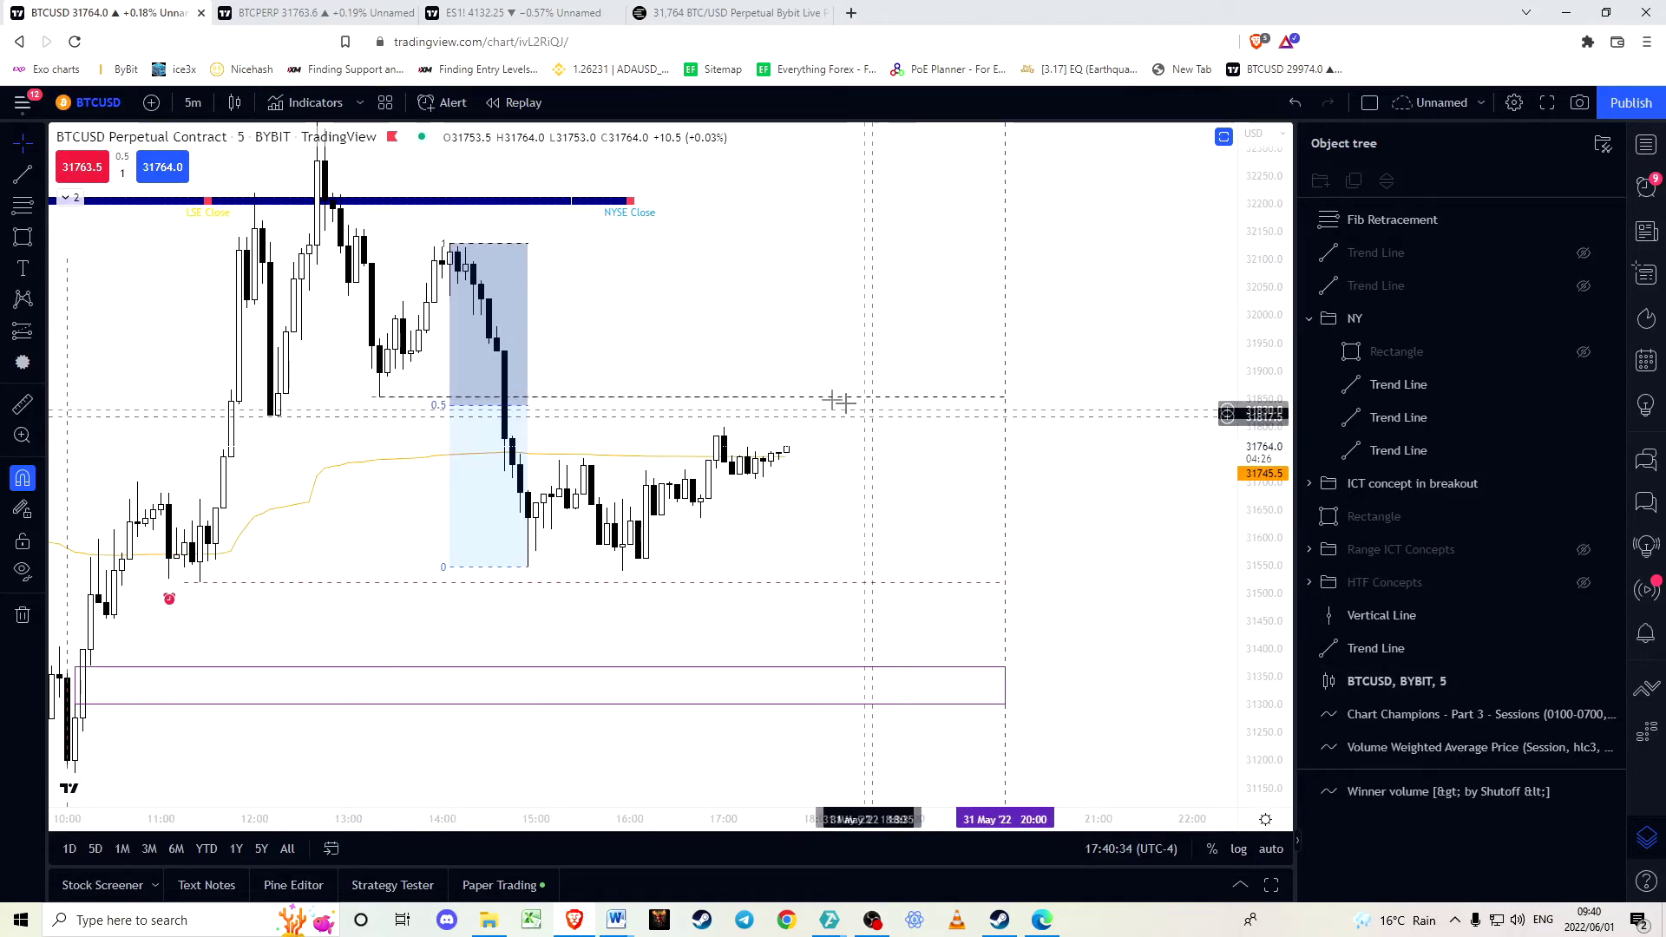
Step: Inspect the dashed 31853 line, then compress and re-stretch the price scale
left_click(800, 399)
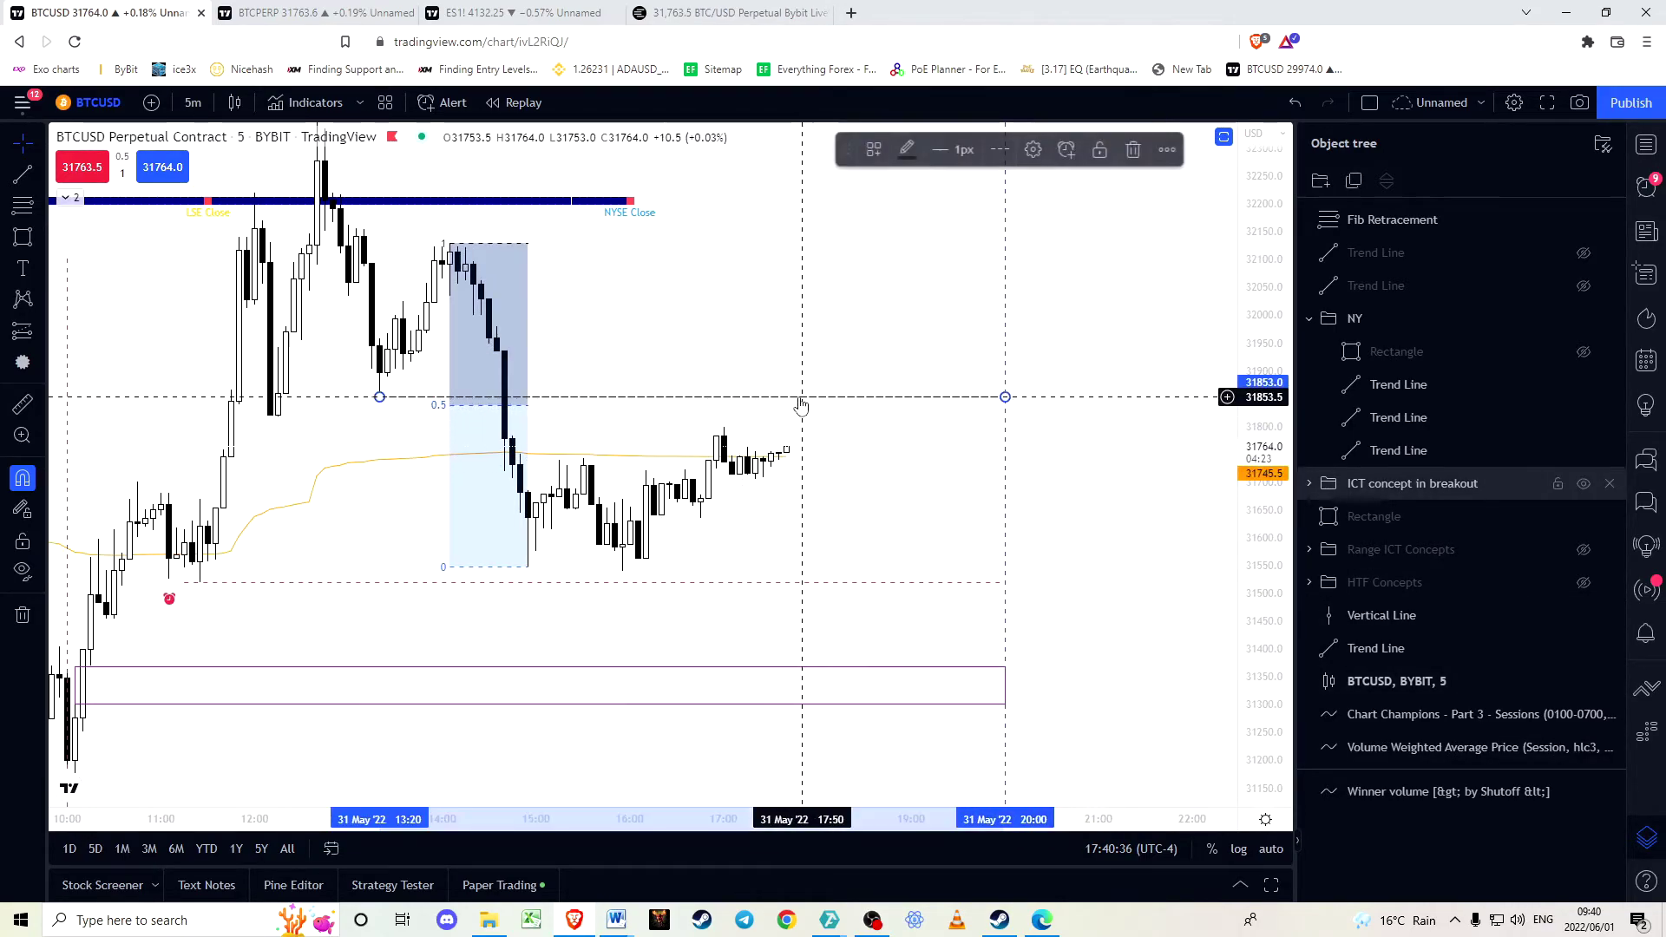
left_click(798, 348)
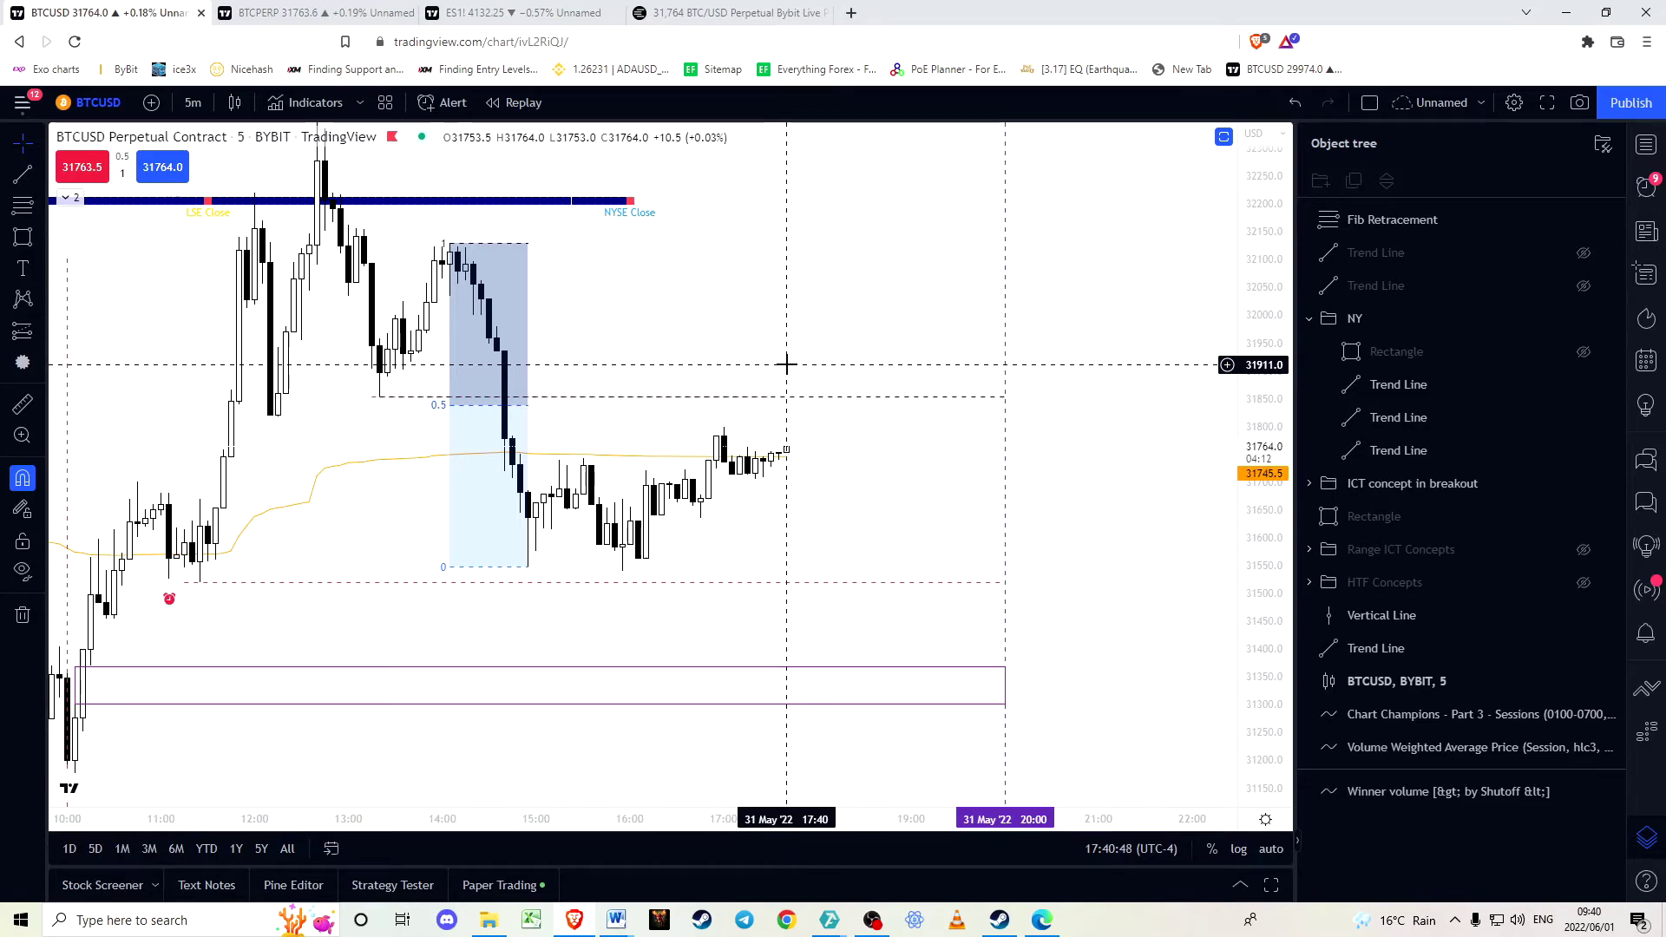
scroll(787, 364, "down", 3)
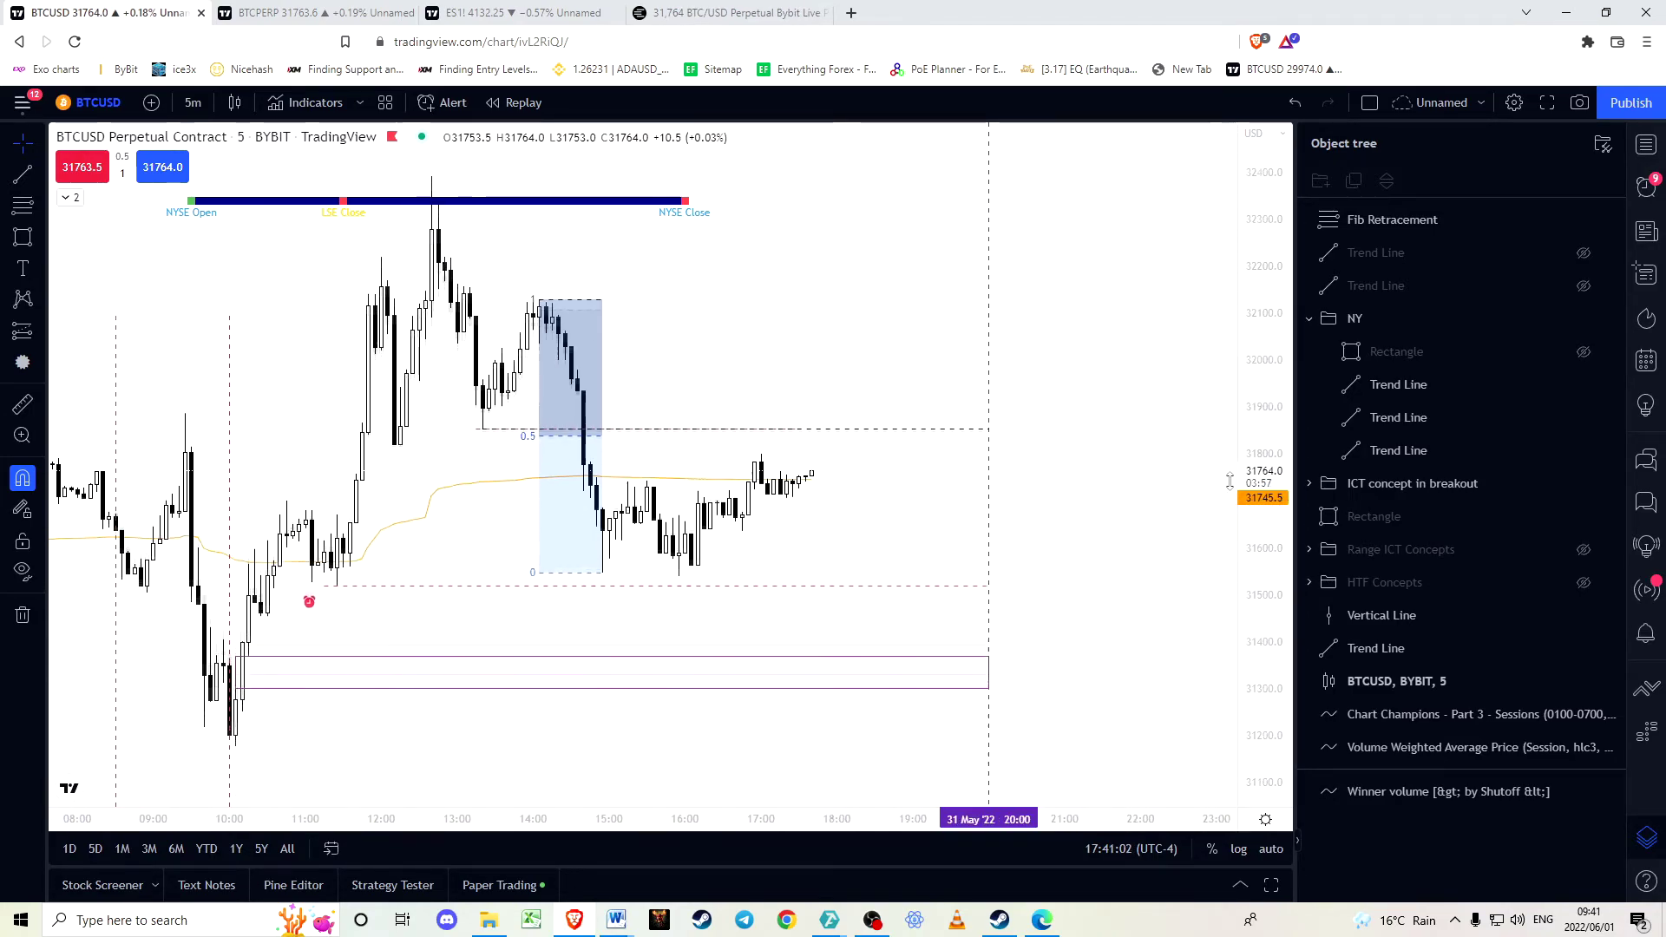
left_click_drag(1217, 341, 1202, 506)
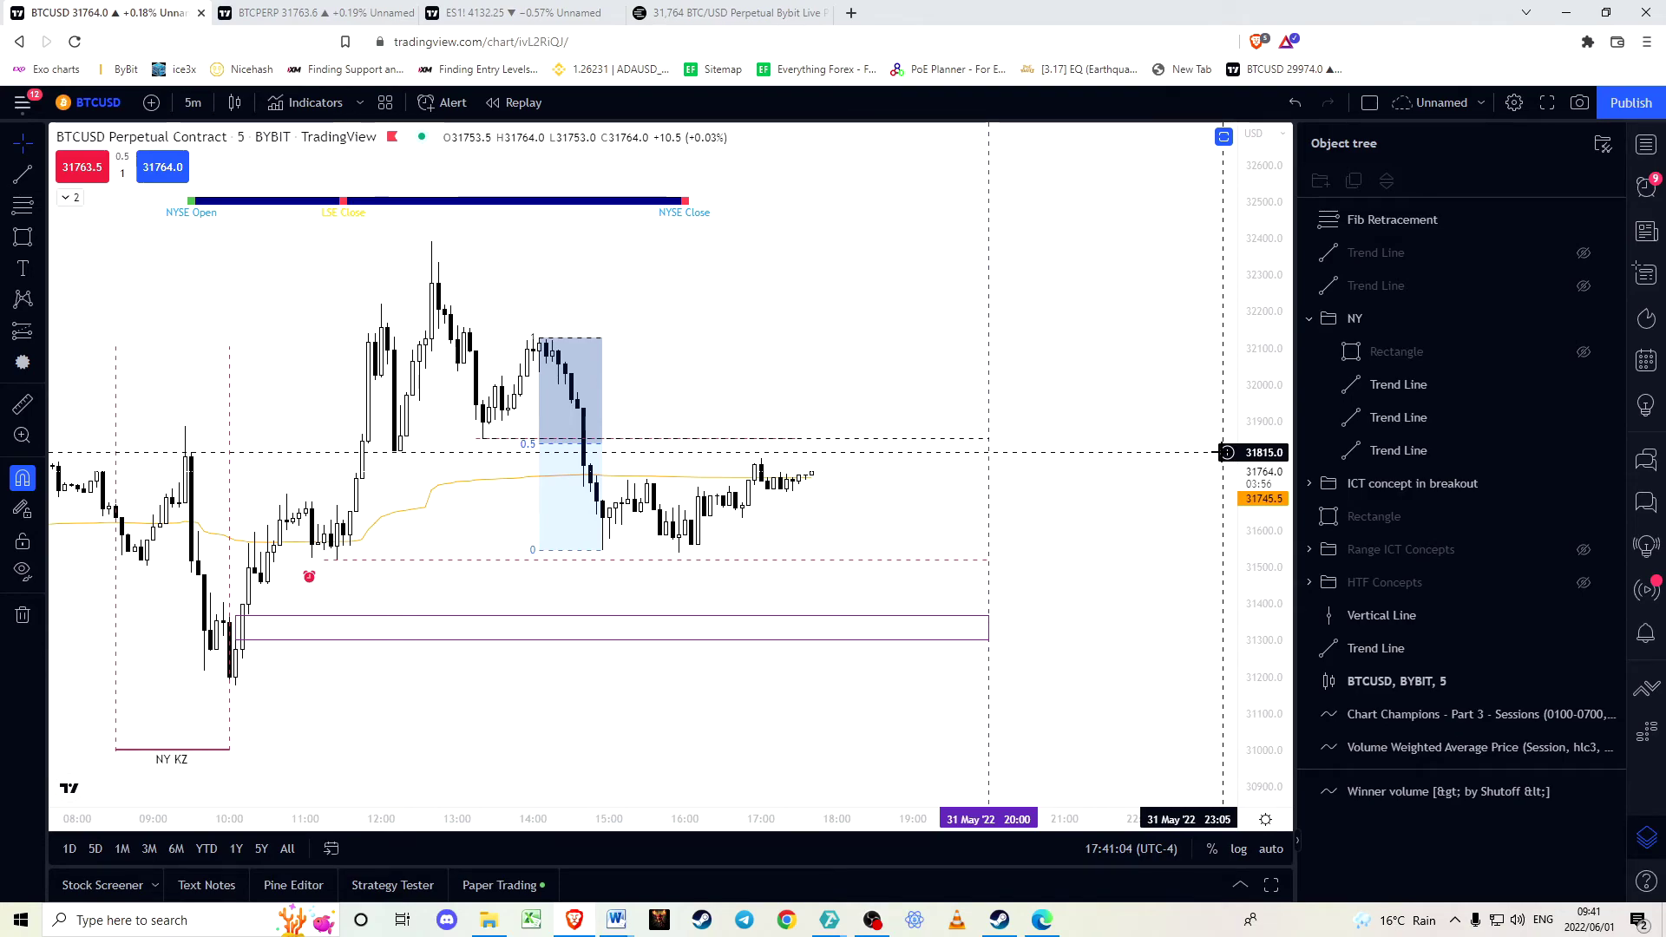
left_click_drag(1260, 451, 1263, 377)
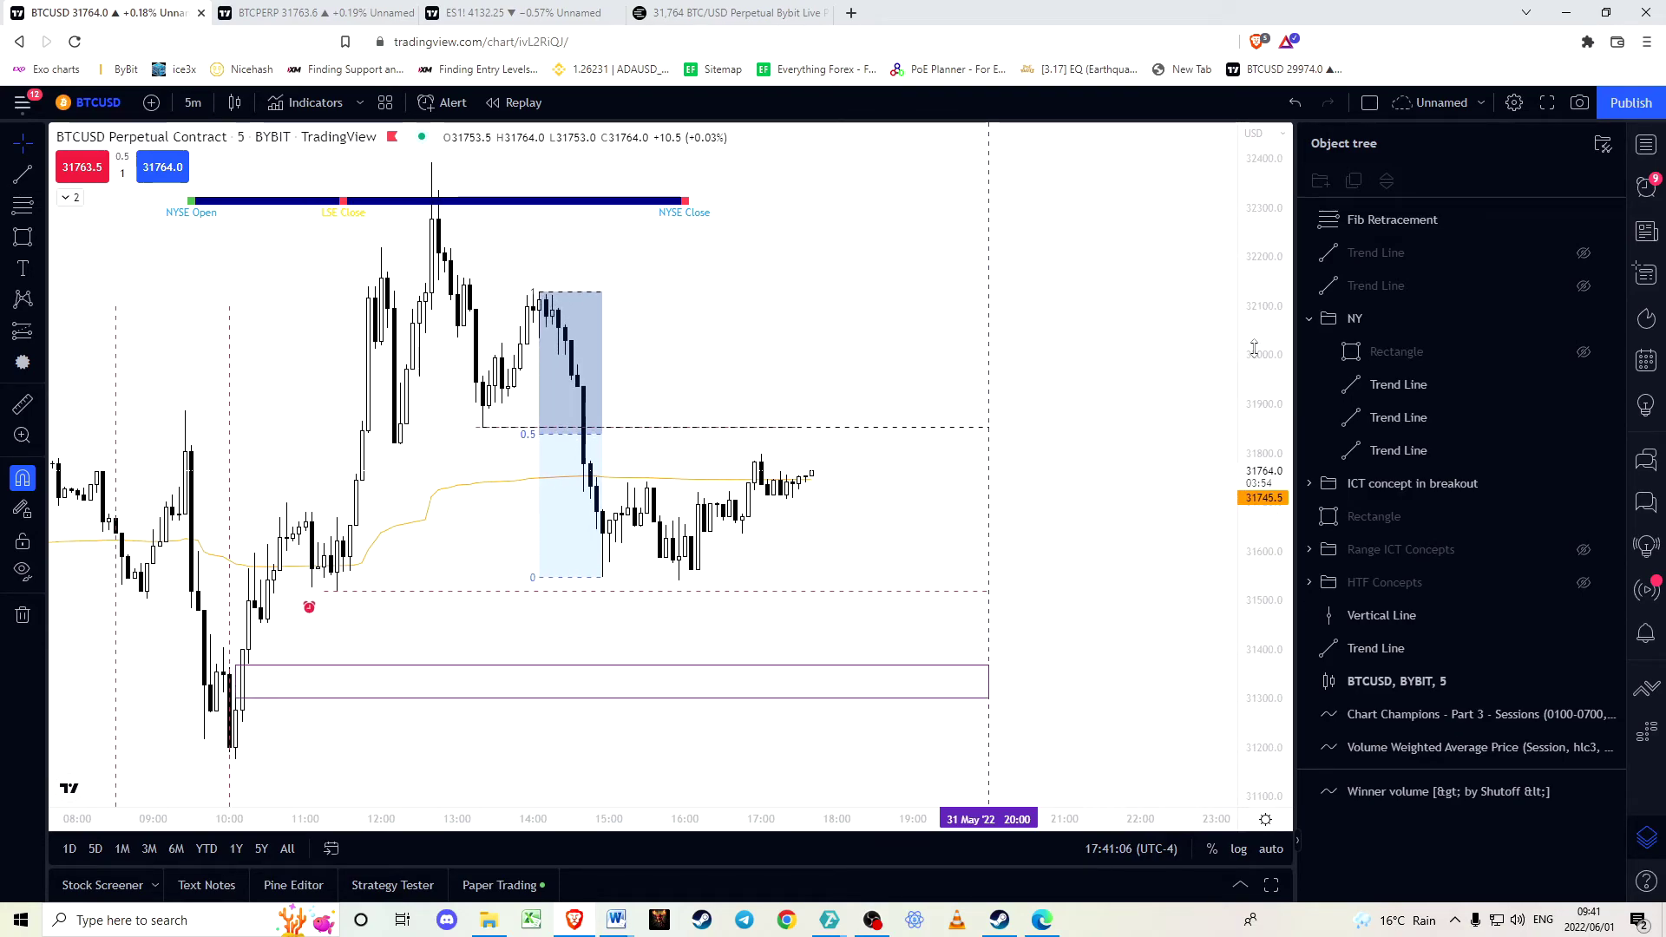